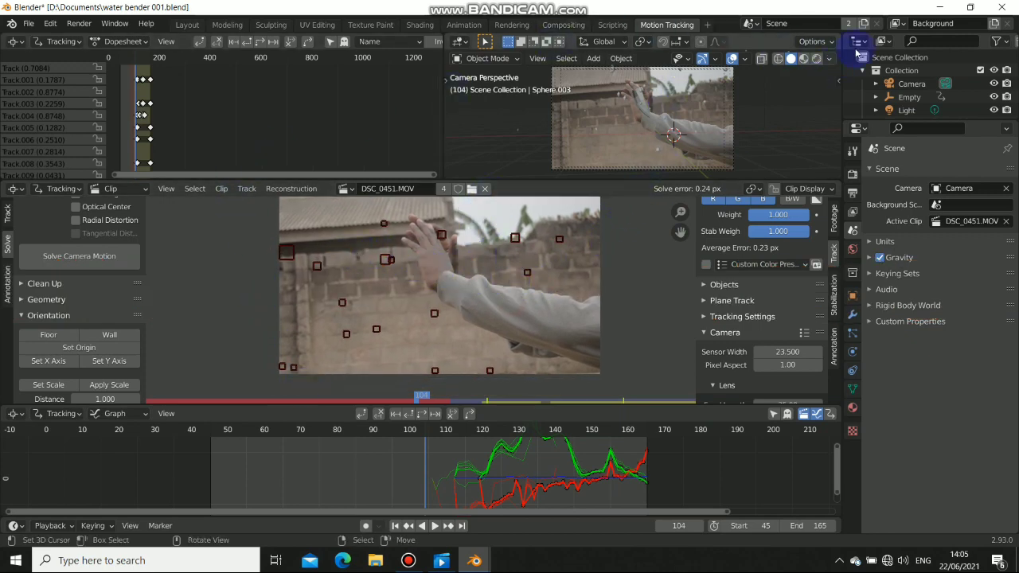
- Enlarge the movie clip view, examine the tracking markers around the arm, and scrub the footage to frame 80
{"action": "scroll", "coordinate": [424, 242], "scroll_direction": "up", "scroll_amount": 3}
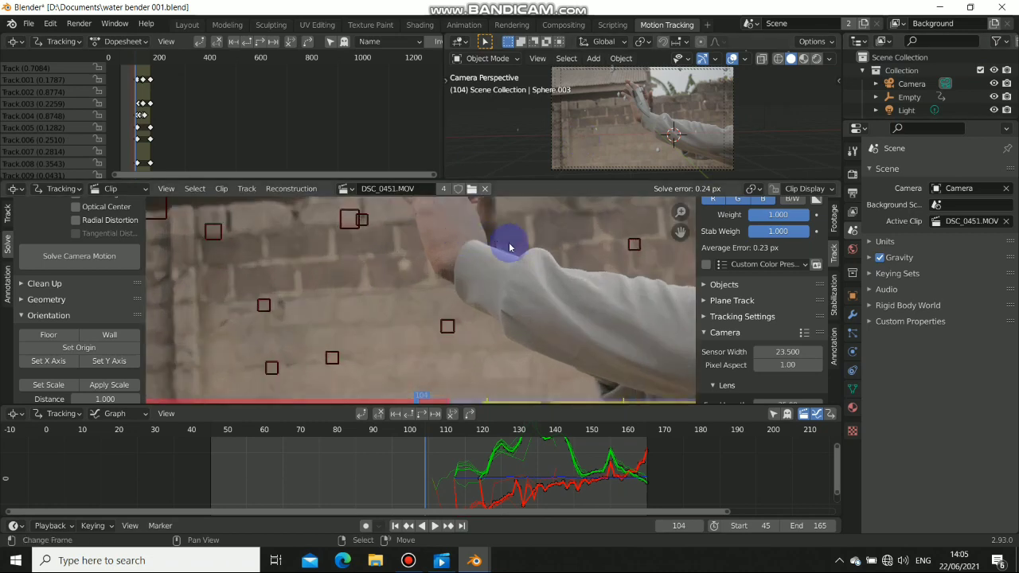
{"action": "middle_click_drag", "start_coordinate": [512, 301], "coordinate": [492, 270]}
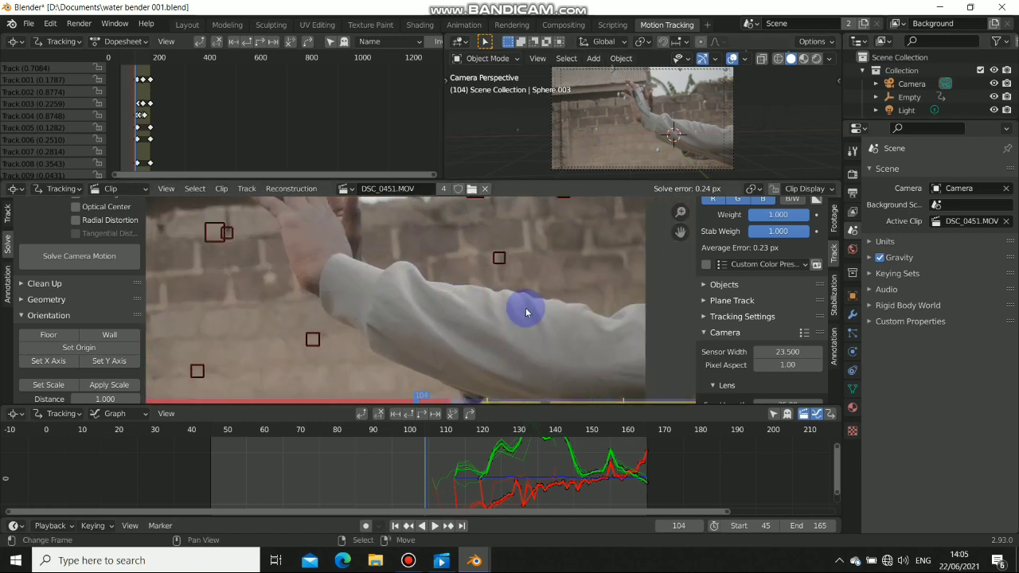
{"action": "scroll", "coordinate": [435, 278], "scroll_direction": "down", "scroll_amount": 5}
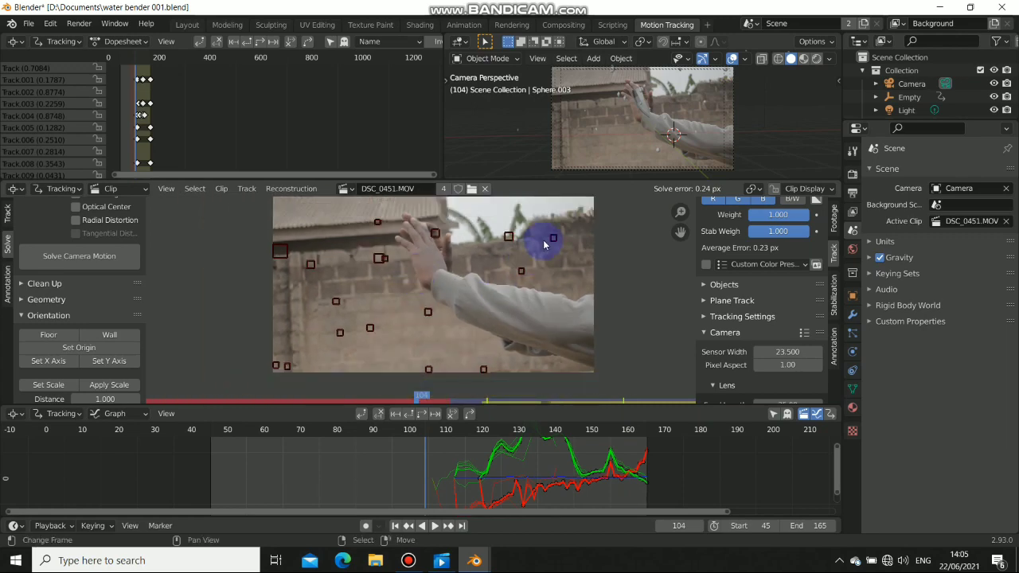
{"action": "scroll", "coordinate": [544, 245], "scroll_direction": "up", "scroll_amount": 3}
{"action": "scroll", "coordinate": [553, 225], "scroll_direction": "down", "scroll_amount": 2}
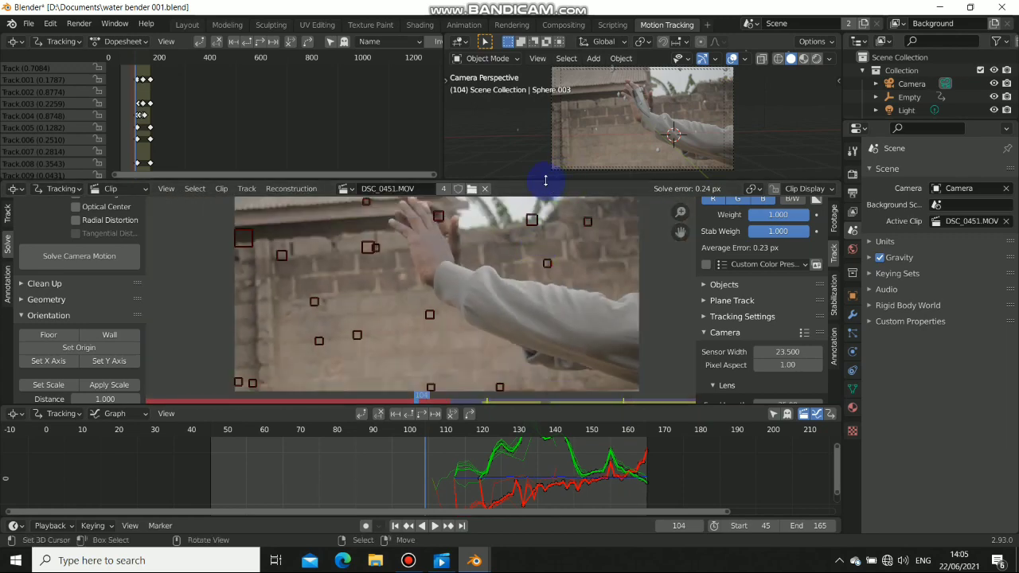
{"action": "left_click_drag", "start_coordinate": [546, 181], "coordinate": [540, 148]}
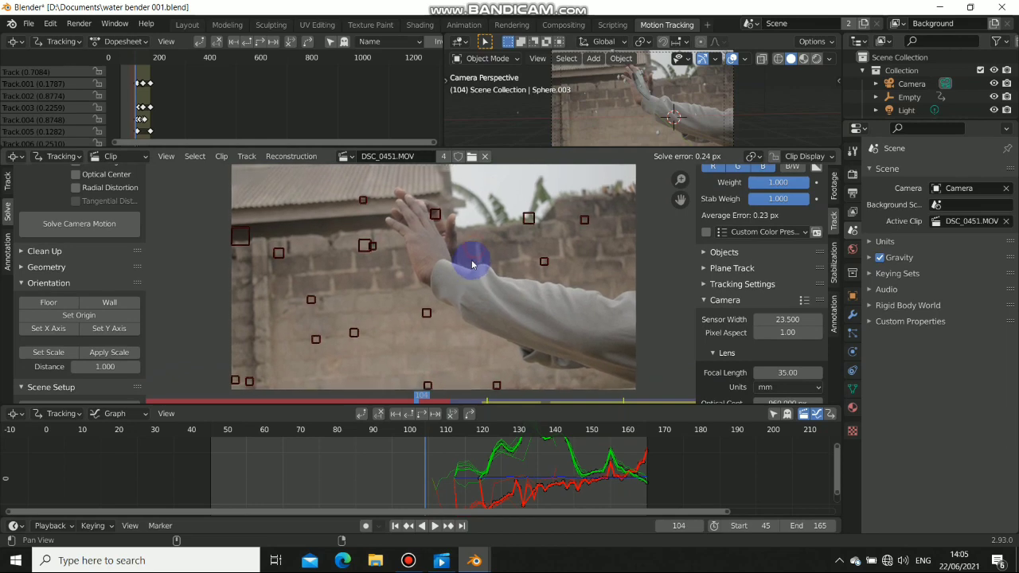
{"action": "scroll", "coordinate": [472, 265], "scroll_direction": "down", "scroll_amount": 1}
{"action": "middle_click_drag", "start_coordinate": [472, 265], "coordinate": [419, 279]}
{"action": "left_click_drag", "start_coordinate": [430, 453], "coordinate": [257, 423]}
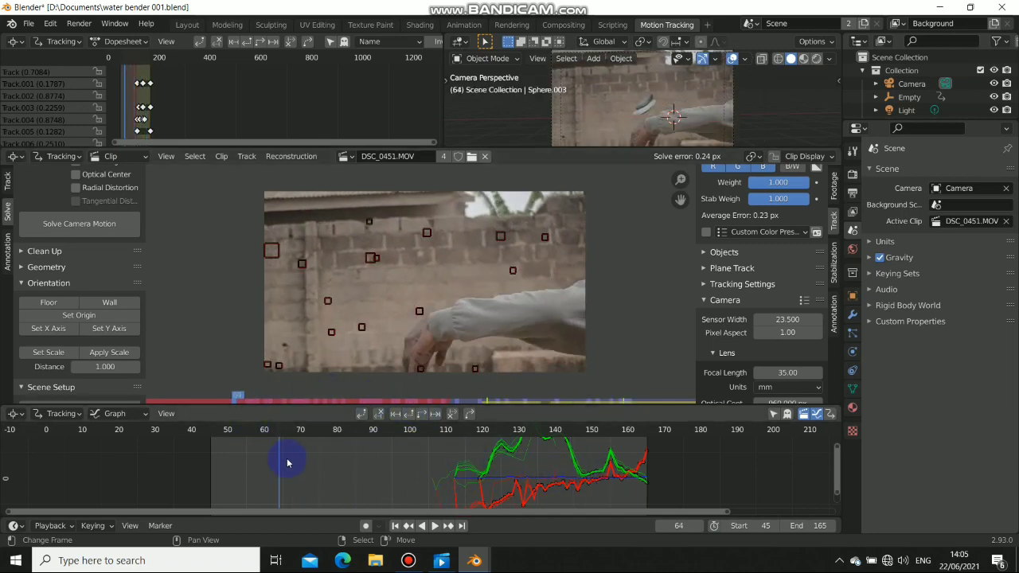
{"action": "left_click_drag", "start_coordinate": [311, 465], "coordinate": [338, 467]}
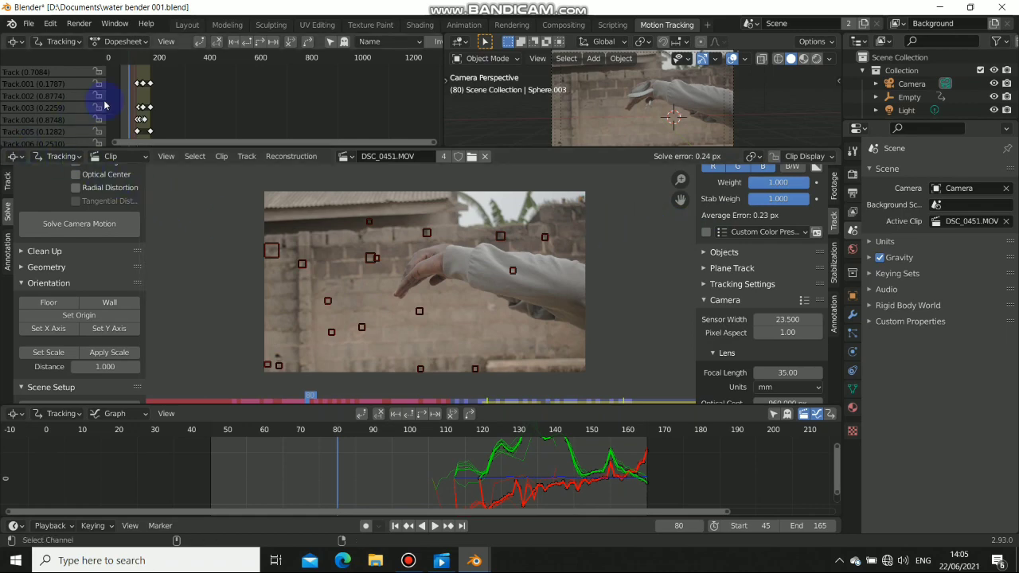
- Switch to the Layout workspace and play the footage through the camera to examine how the hand meshes follow the palm
{"action": "left_click", "coordinate": [188, 25]}
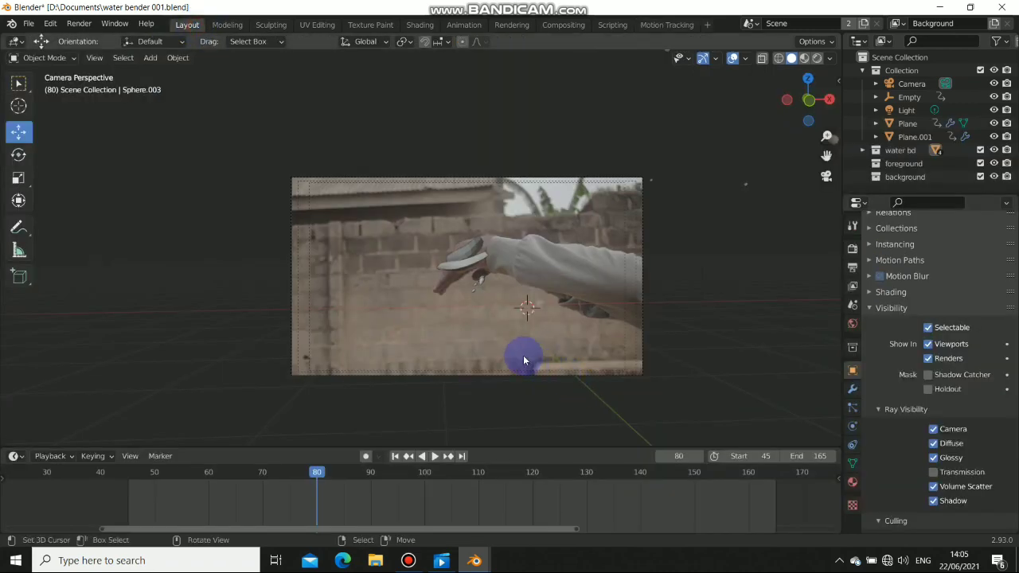
{"action": "scroll", "coordinate": [478, 327], "scroll_direction": "up", "scroll_amount": 4}
{"action": "scroll", "coordinate": [430, 297], "scroll_direction": "down", "scroll_amount": 3}
{"action": "middle_click_drag", "start_coordinate": [416, 291], "coordinate": [427, 256], "text": "shift"}
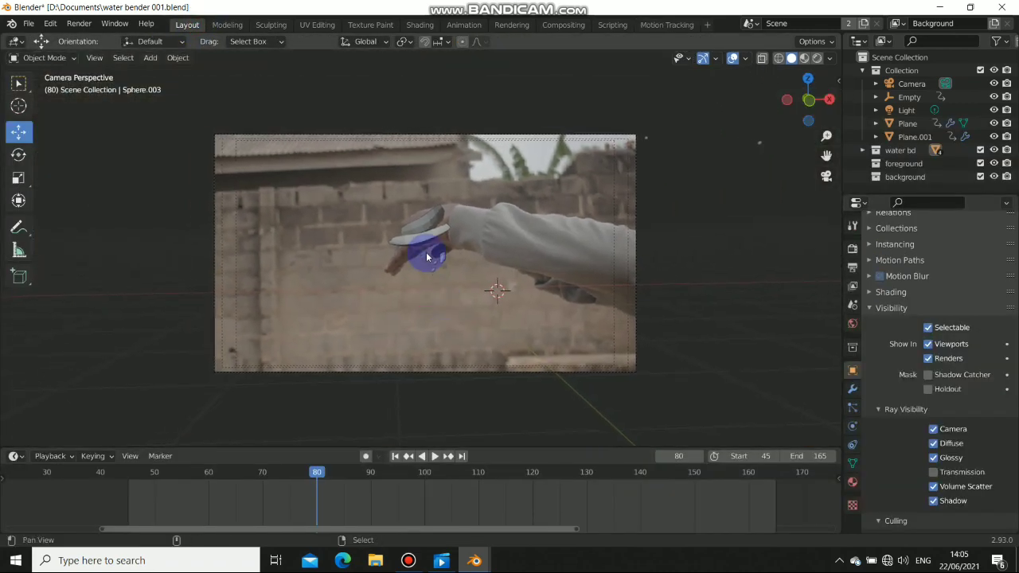
{"action": "key", "text": "space"}
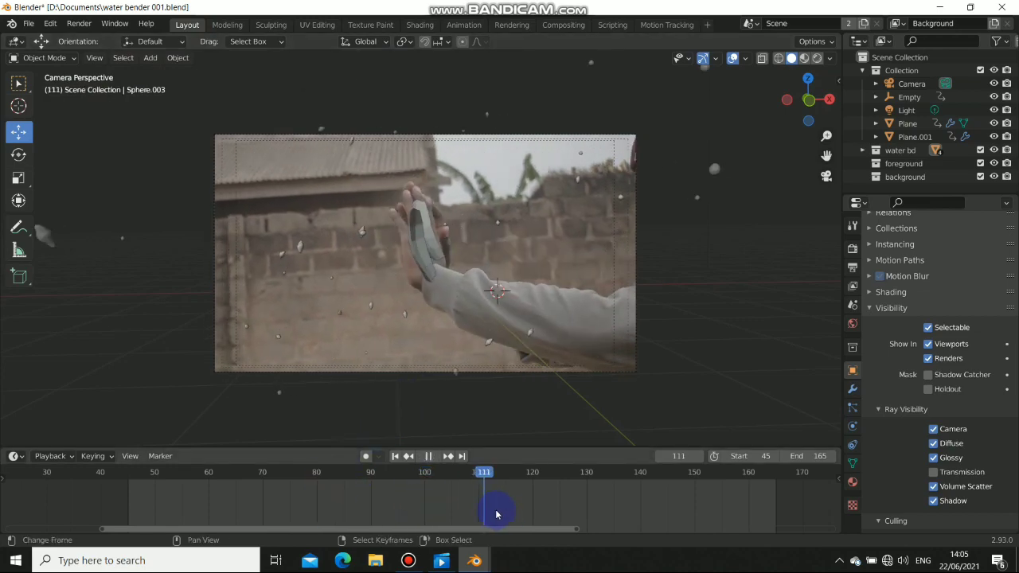
{"action": "key", "text": "space"}
{"action": "scroll", "coordinate": [422, 289], "scroll_direction": "up", "scroll_amount": 4}
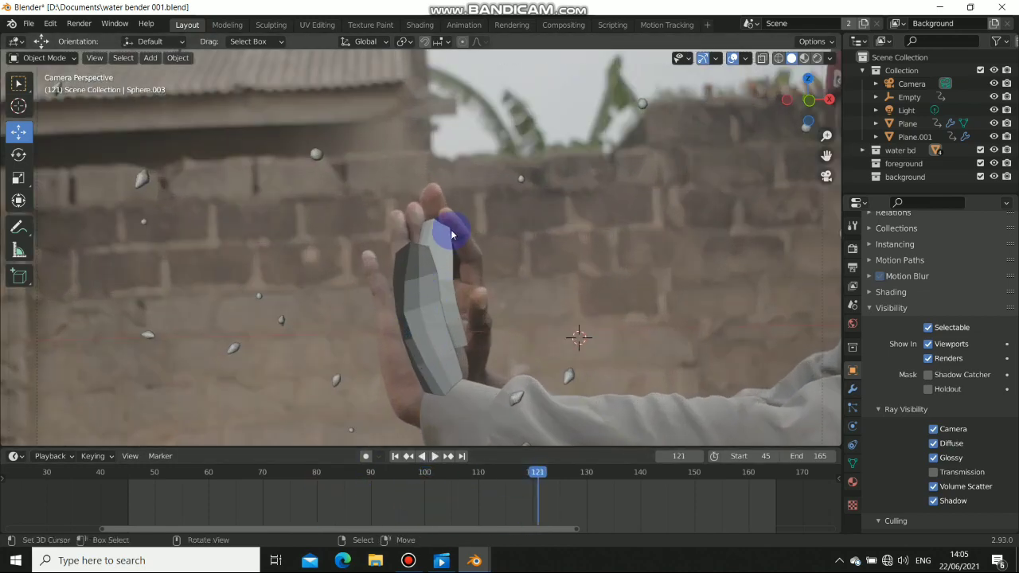
{"action": "left_click_drag", "start_coordinate": [496, 479], "coordinate": [523, 486]}
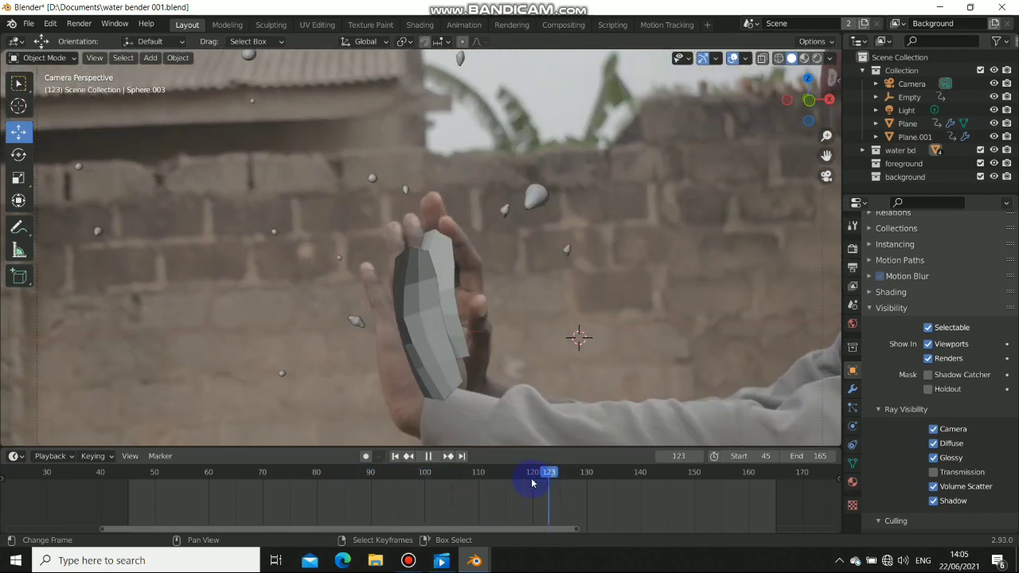
{"action": "key", "text": "Escape"}
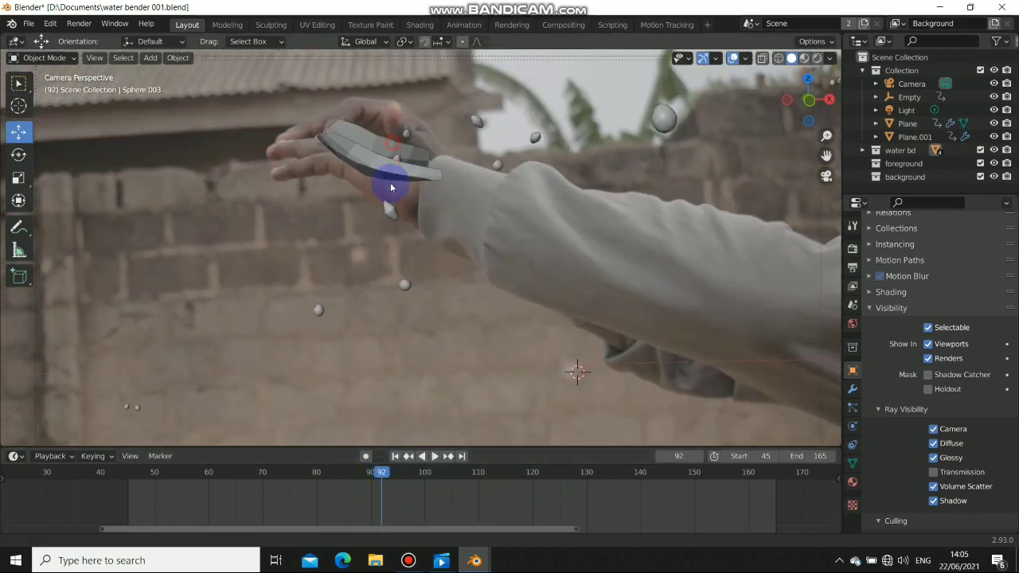
- Select the Plane mesh on the hand and play its keyframed motion from about frame 76
{"action": "left_click", "coordinate": [370, 178]}
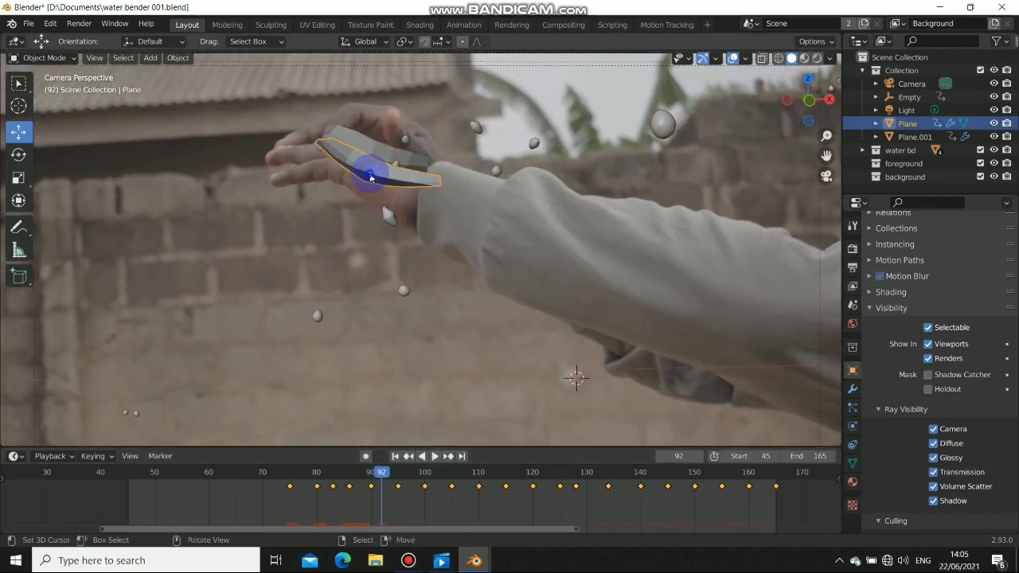
{"action": "left_click_drag", "start_coordinate": [376, 479], "coordinate": [294, 486]}
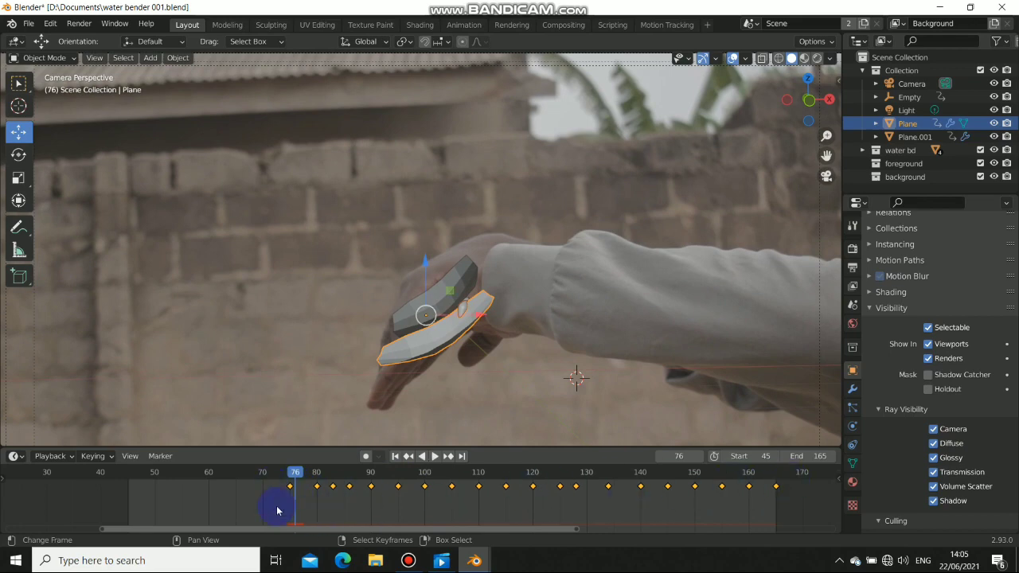
{"action": "left_click", "coordinate": [436, 456]}
{"action": "scroll", "coordinate": [502, 303], "scroll_direction": "down", "scroll_amount": 4}
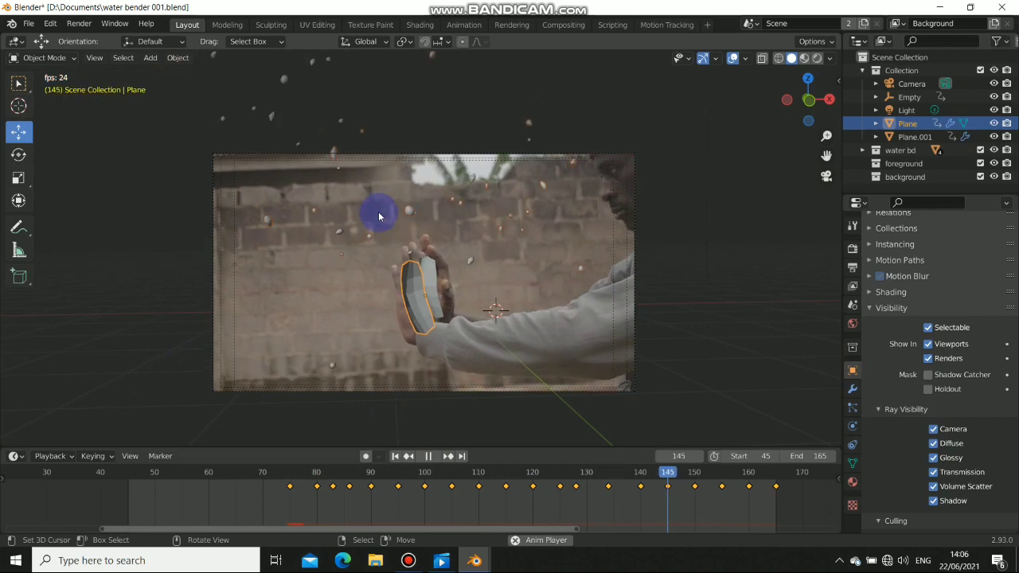
{"action": "left_click_drag", "start_coordinate": [432, 487], "coordinate": [268, 490]}
{"action": "key", "text": "space"}
- Play the shot from start frame 45, pause at frame 98, and check both hand planes by selecting each
{"action": "left_click", "coordinate": [367, 459]}
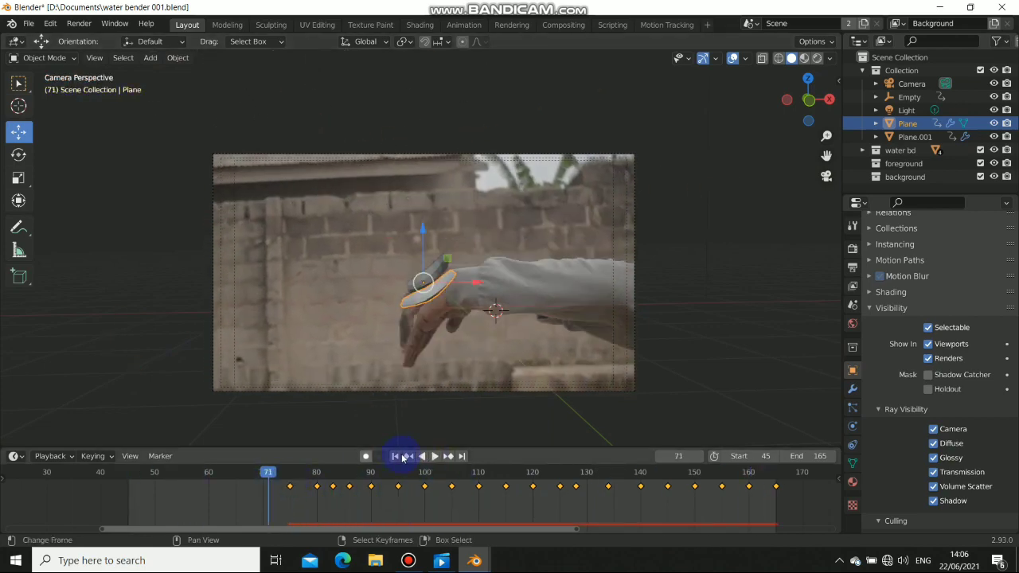
{"action": "left_click", "coordinate": [401, 458]}
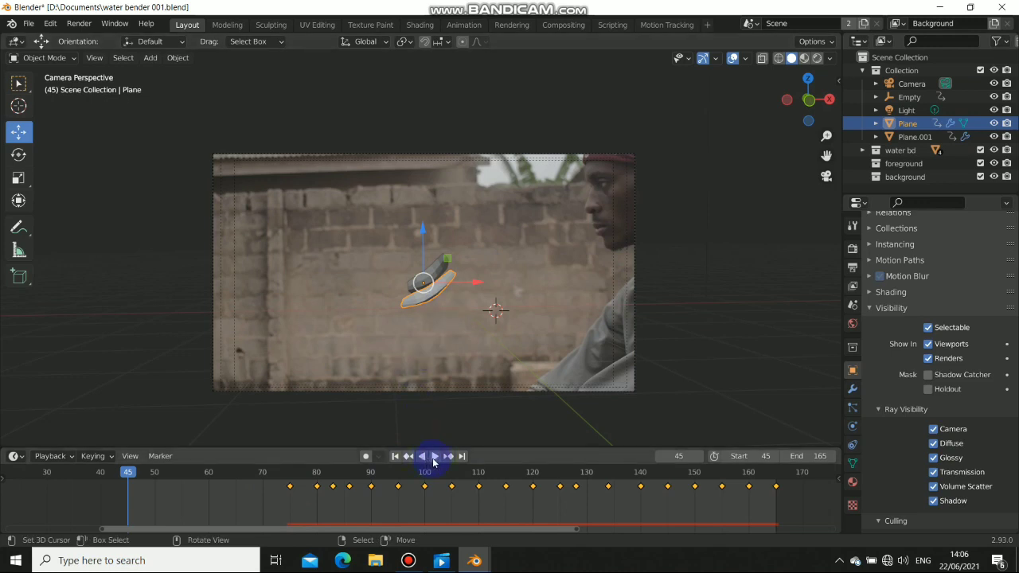
{"action": "left_click", "coordinate": [434, 459]}
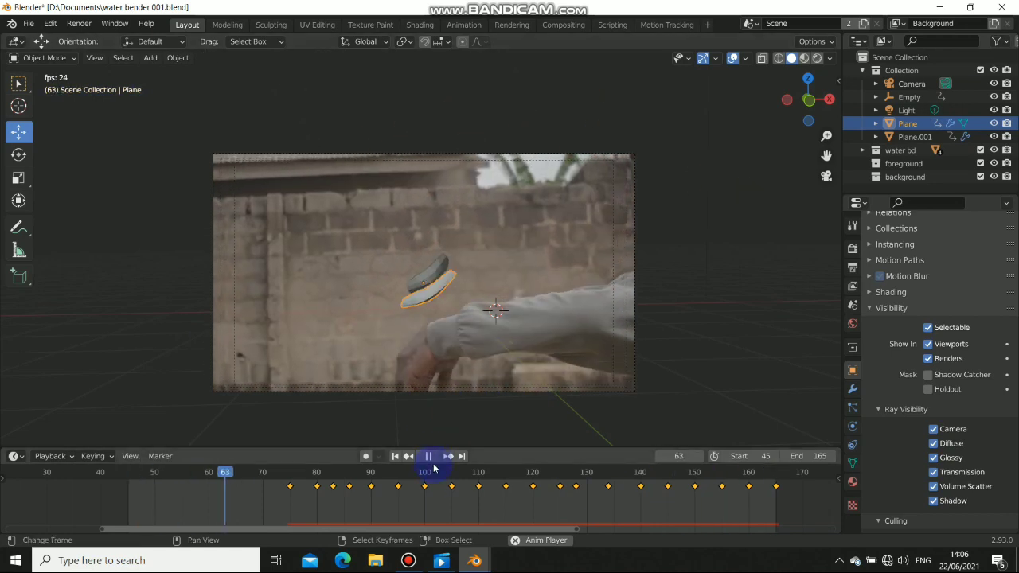
{"action": "key", "text": "space"}
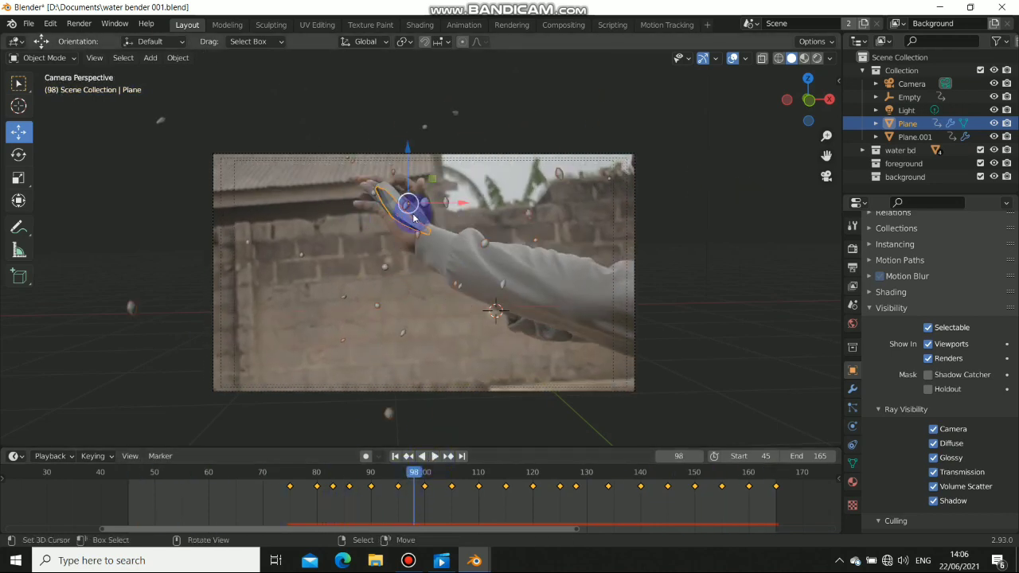
{"action": "left_click", "coordinate": [414, 218]}
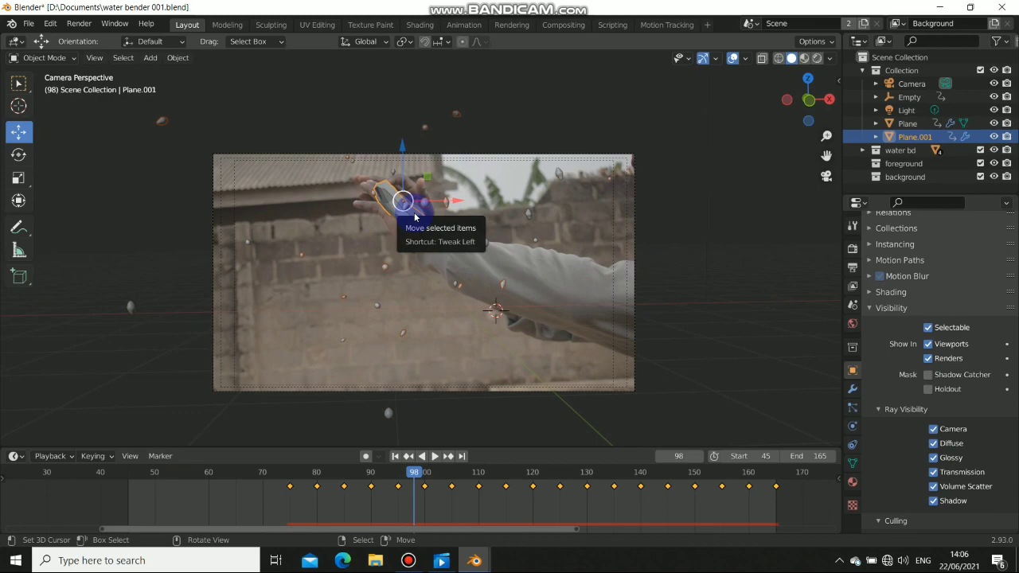
{"action": "left_click", "coordinate": [387, 300]}
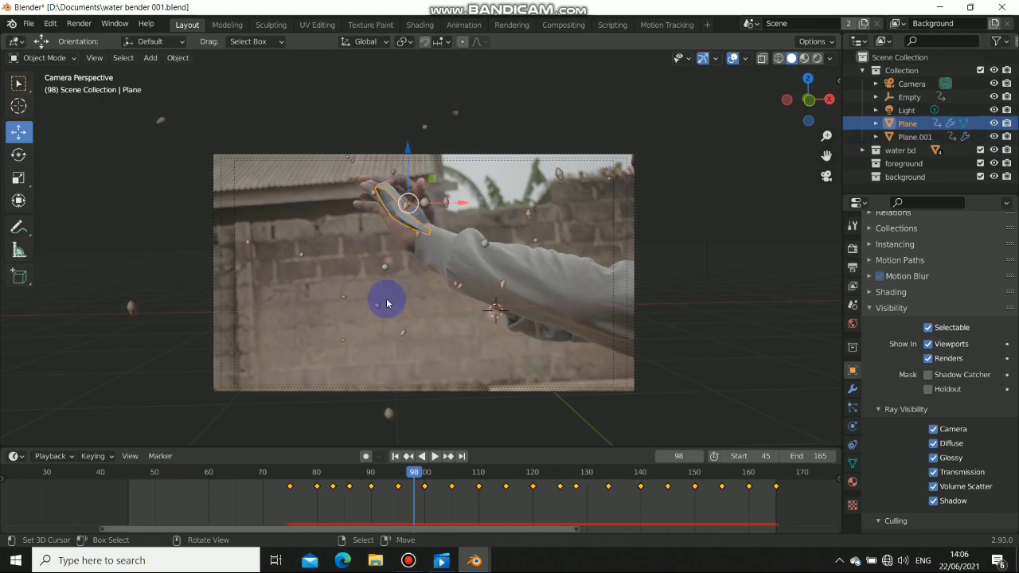
- Leave the camera view and examine the four water droplet spheres, selecting them one after another
{"action": "middle_click_drag", "start_coordinate": [388, 301], "coordinate": [369, 325]}
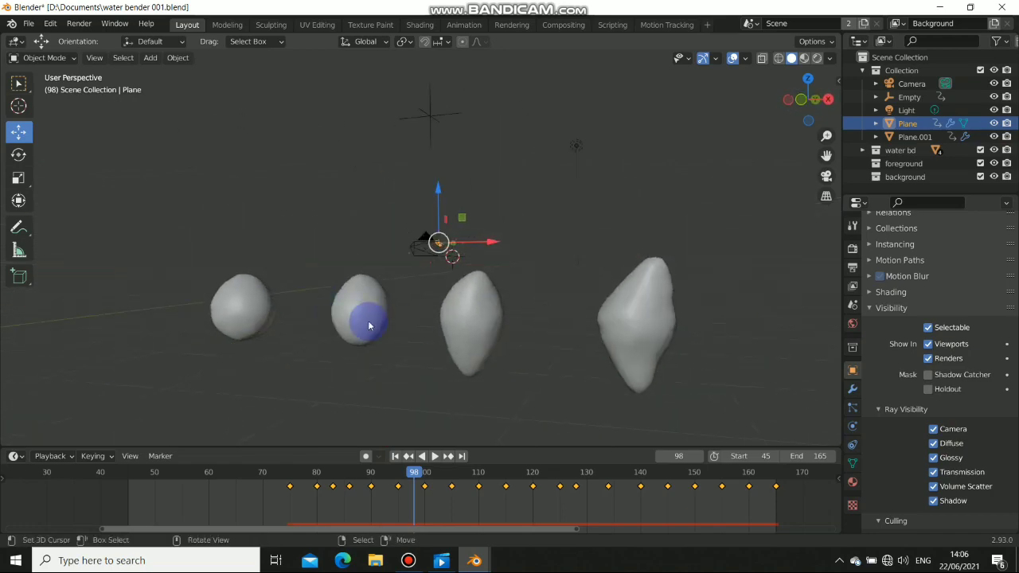
{"action": "left_click", "coordinate": [625, 312]}
{"action": "left_click", "coordinate": [462, 305]}
{"action": "left_click", "coordinate": [337, 295]}
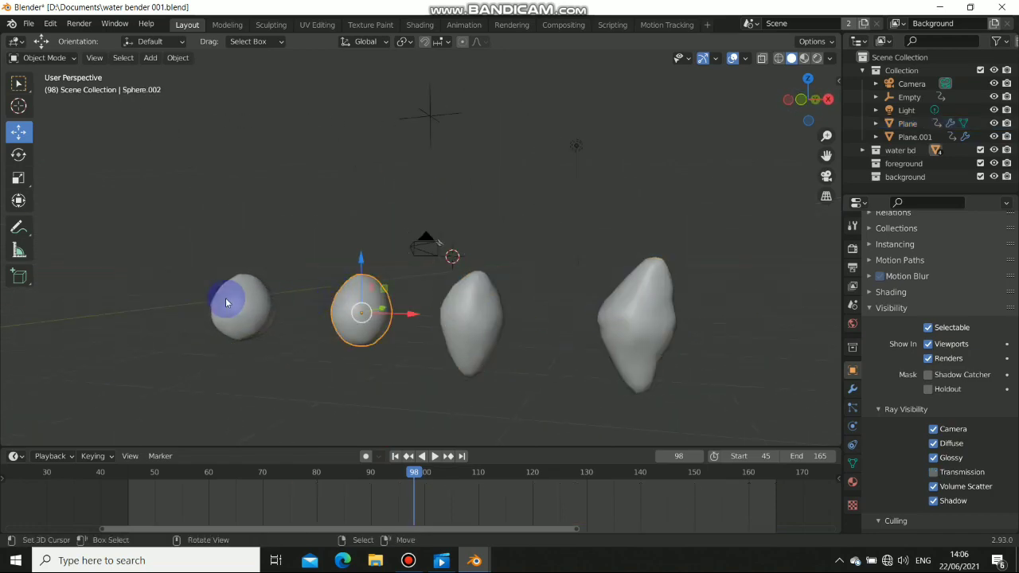
{"action": "middle_click_drag", "start_coordinate": [315, 332], "coordinate": [421, 276]}
{"action": "scroll", "coordinate": [478, 279], "scroll_direction": "down", "scroll_amount": 5}
{"action": "middle_click_drag", "start_coordinate": [523, 284], "coordinate": [536, 310]}
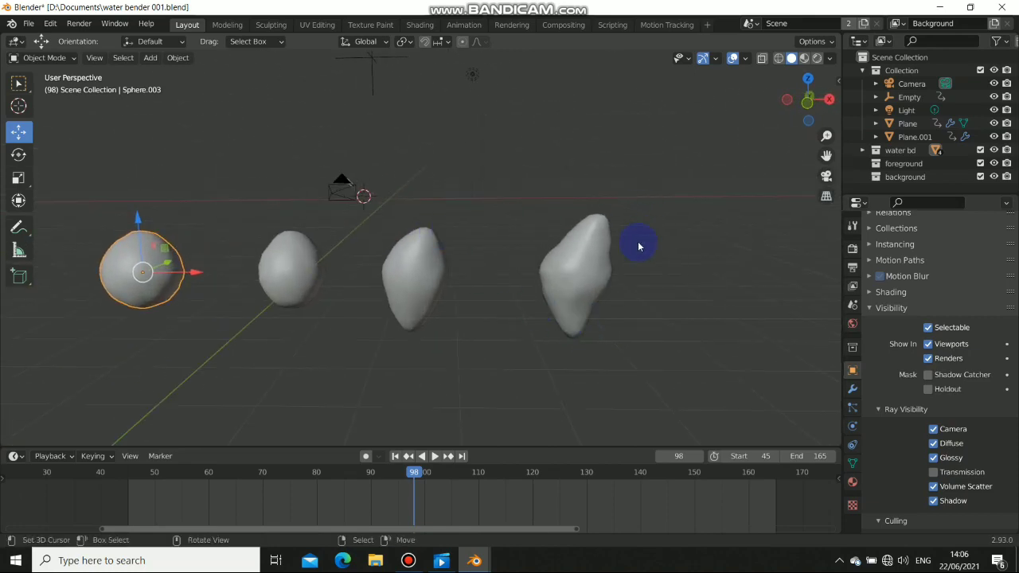
- Play the animation to watch the droplets deform, stop it, and return to start frame 45 with Sphere selected
{"action": "left_click", "coordinate": [435, 456]}
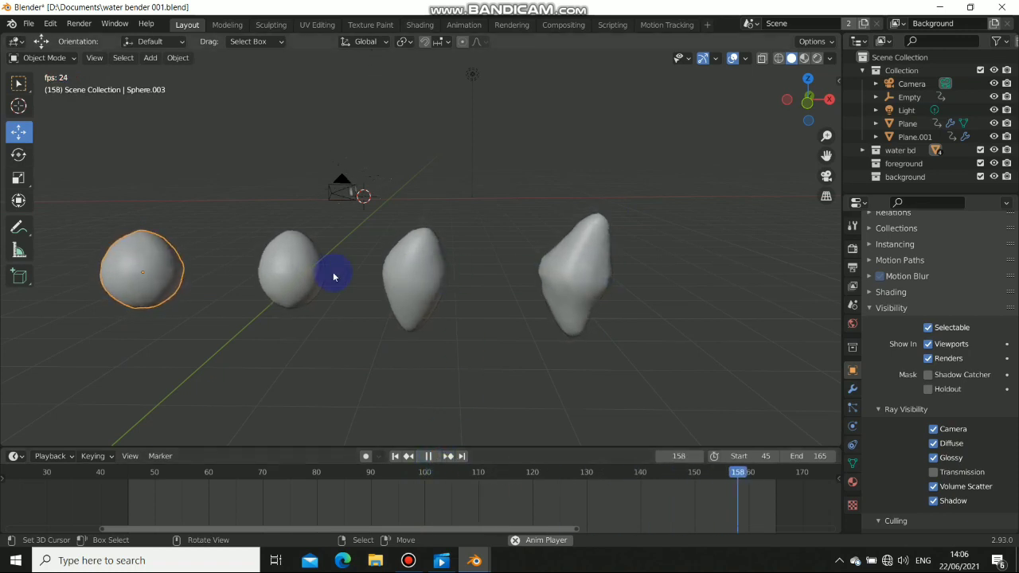
{"action": "middle_click_drag", "start_coordinate": [325, 289], "coordinate": [437, 292]}
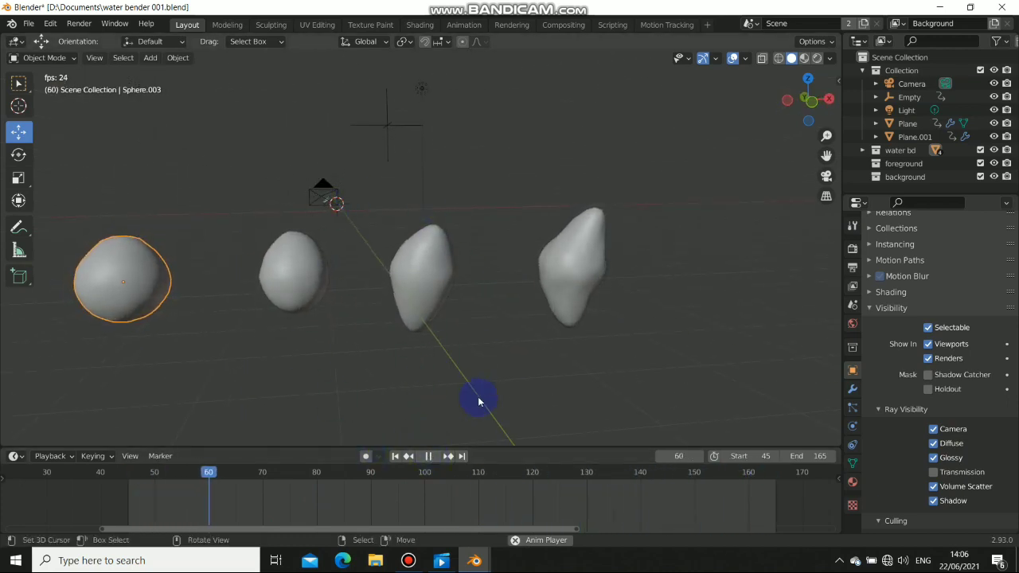
{"action": "left_click", "coordinate": [430, 456]}
{"action": "left_click", "coordinate": [396, 456]}
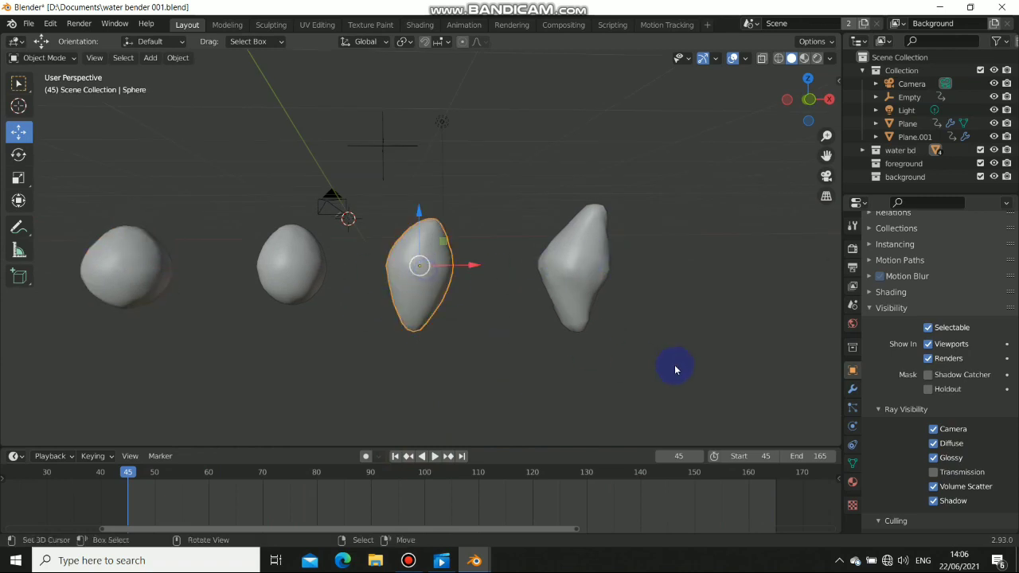
- Show the modifiers of Sphere with more room for the settings and try a Displace strength of about 4.9
{"action": "left_click_drag", "start_coordinate": [844, 320], "coordinate": [806, 337]}
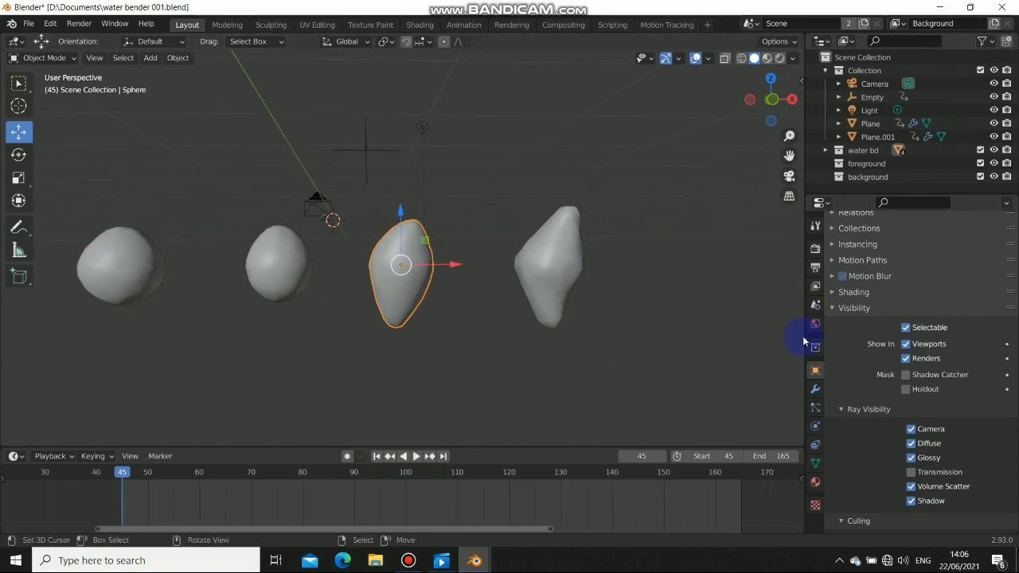
{"action": "left_click", "coordinate": [815, 391]}
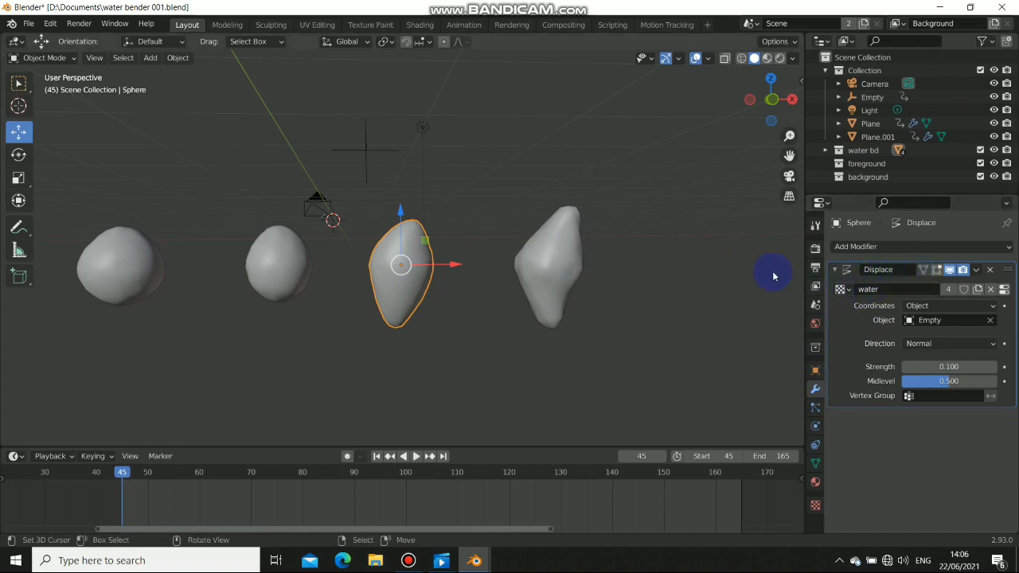
{"action": "mouse_move", "coordinate": [941, 367]}
{"action": "left_mouse_down"}
{"action": "mouse_move", "coordinate": [988, 367]}
{"action": "mouse_move", "coordinate": [941, 369]}
{"action": "left_mouse_up"}
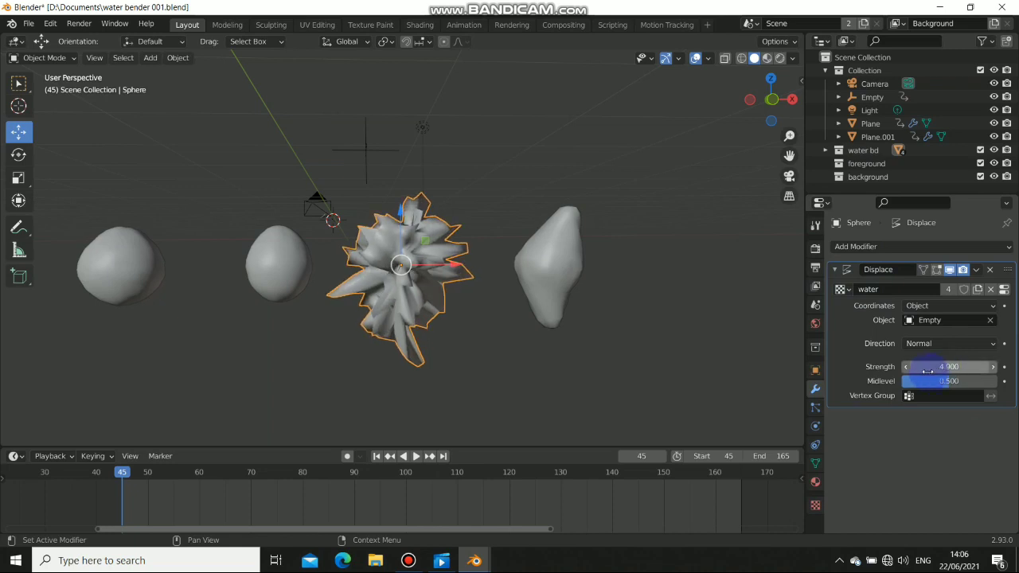
{"action": "key", "text": "Escape"}
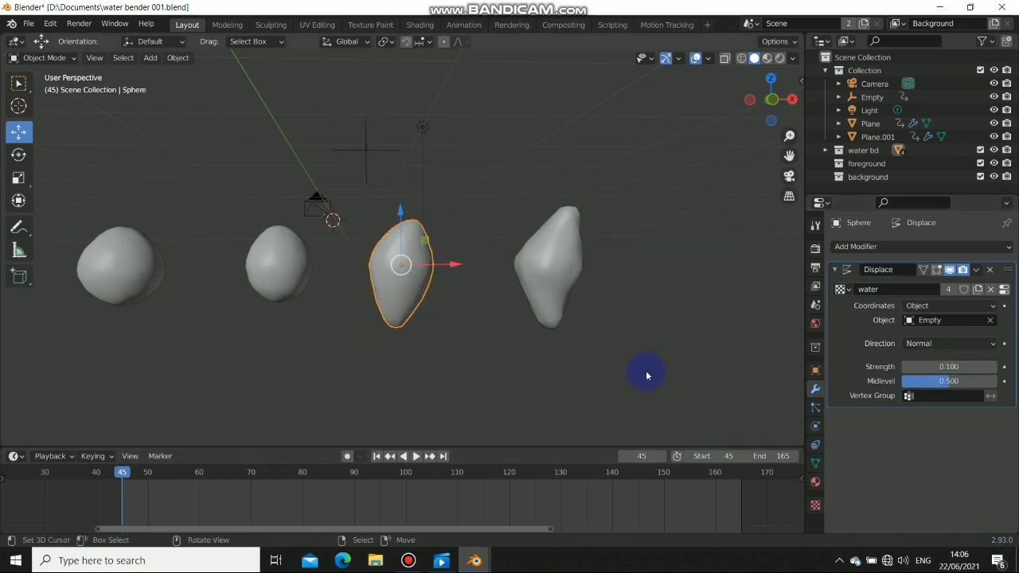
- Select the Empty that controls the droplets' displacement and switch to the Animation workspace
{"action": "middle_click_drag", "start_coordinate": [316, 186], "coordinate": [490, 230]}
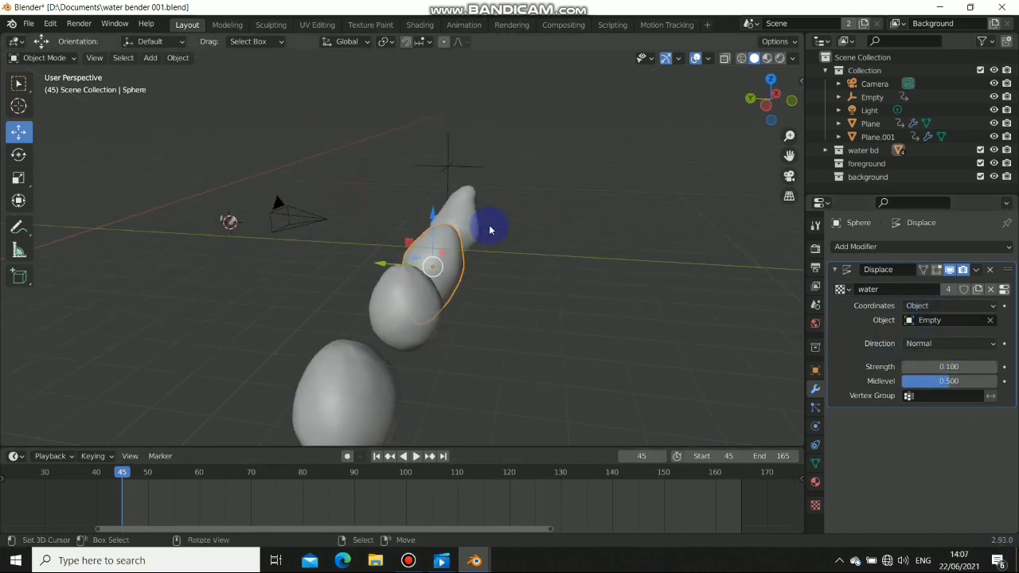
{"action": "left_click", "coordinate": [459, 166]}
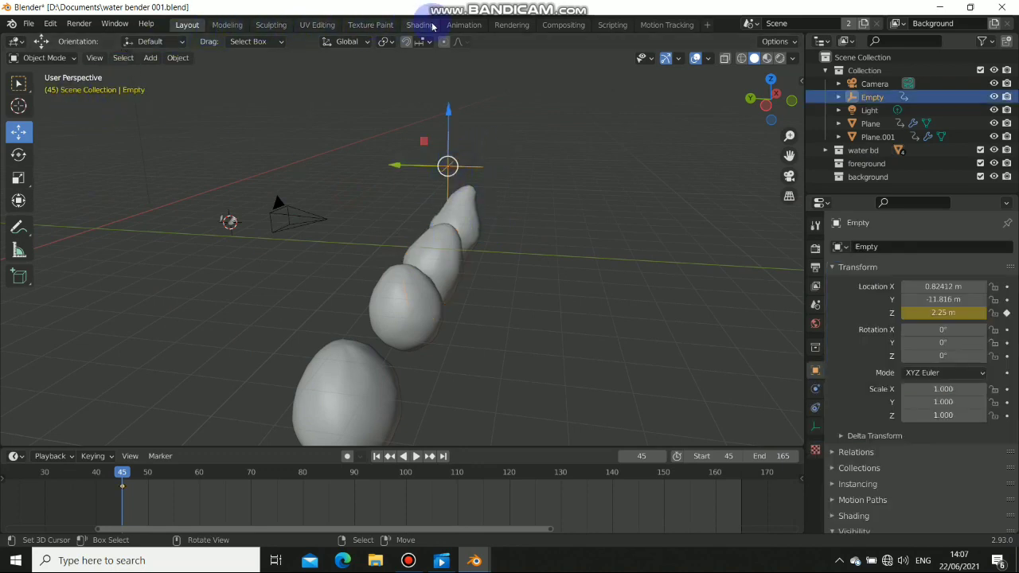
{"action": "left_click", "coordinate": [462, 25]}
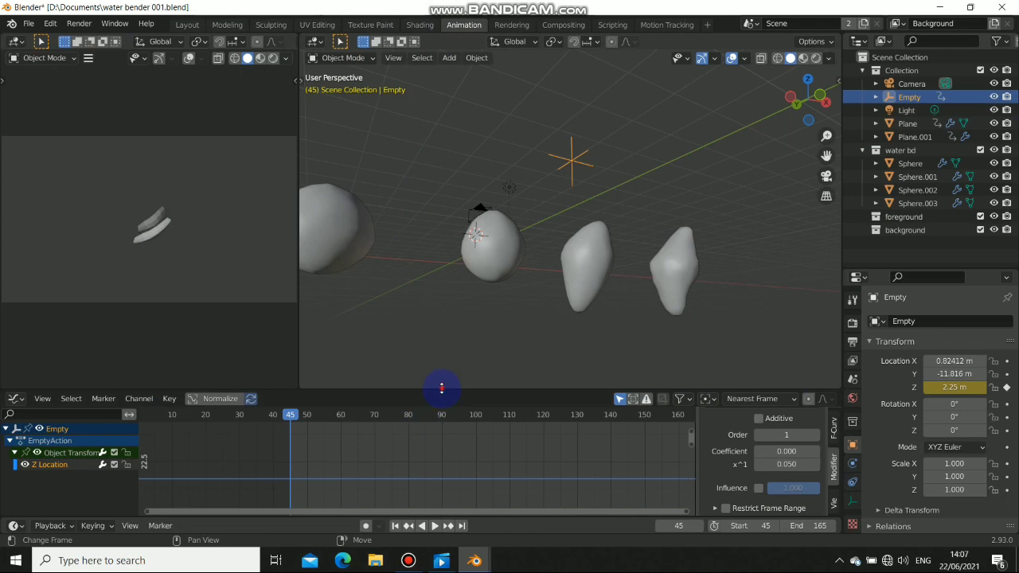
- Give the Graph Editor more height and examine the Generator modifier on the Empty's Z Location curve
{"action": "left_click_drag", "start_coordinate": [442, 387], "coordinate": [438, 353]}
{"action": "middle_click_drag", "start_coordinate": [546, 182], "coordinate": [619, 206]}
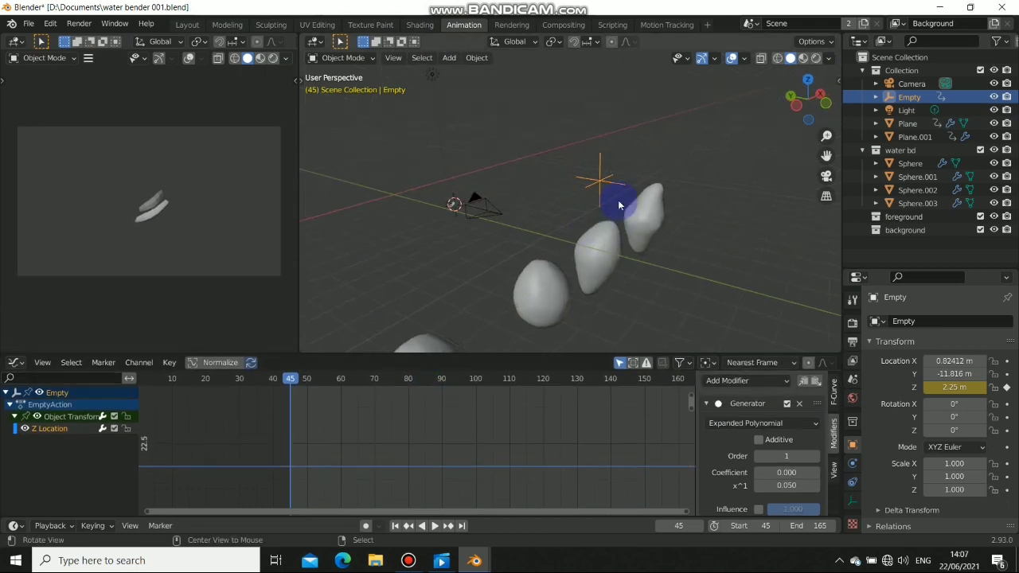
{"action": "middle_click_drag", "start_coordinate": [608, 269], "coordinate": [634, 289]}
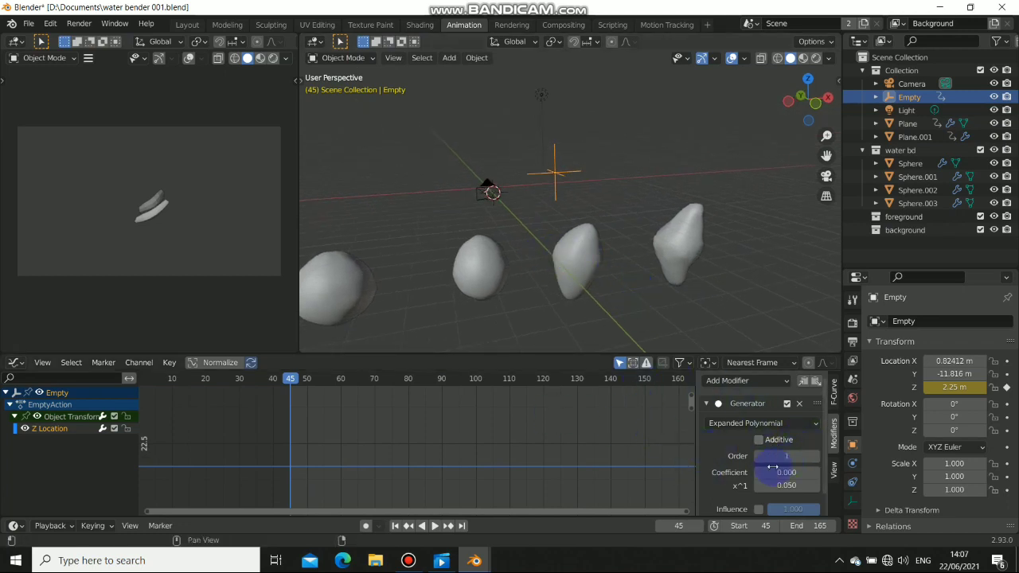
{"action": "scroll", "coordinate": [777, 466], "scroll_direction": "down", "scroll_amount": 1}
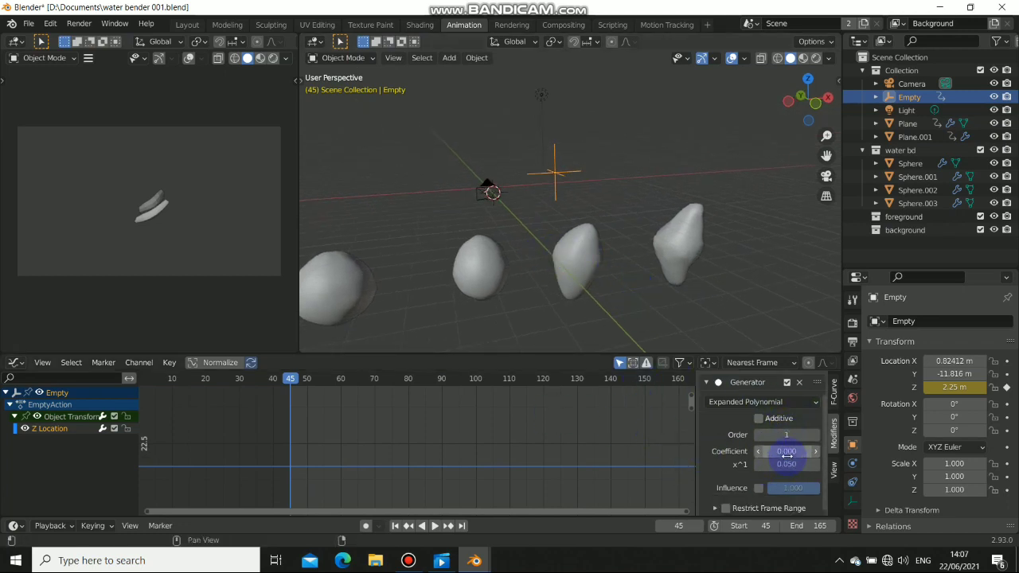
- Scrub through the timeline and play the animation to watch the Empty move along Z
{"action": "left_click_drag", "start_coordinate": [326, 456], "coordinate": [564, 430]}
{"action": "scroll", "coordinate": [549, 191], "scroll_direction": "down", "scroll_amount": 3}
{"action": "scroll", "coordinate": [543, 206], "scroll_direction": "down", "scroll_amount": 1}
{"action": "key", "text": "space"}
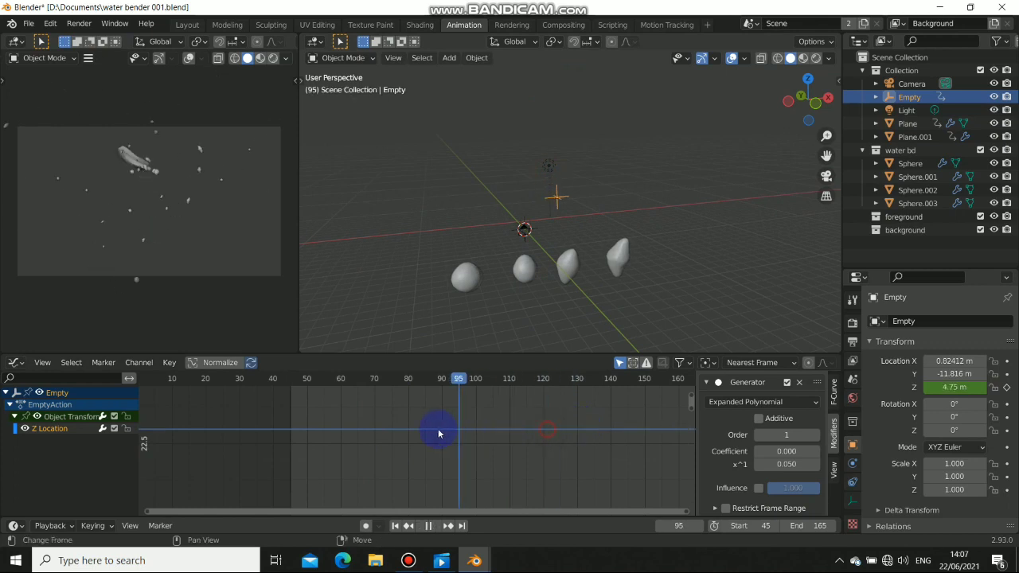
- Try an x^1 coefficient of 1.000 in the Empty's Generator modifier, play the animation, and return to start frame 45
{"action": "left_click_drag", "start_coordinate": [588, 440], "coordinate": [651, 439]}
{"action": "key", "text": "space"}
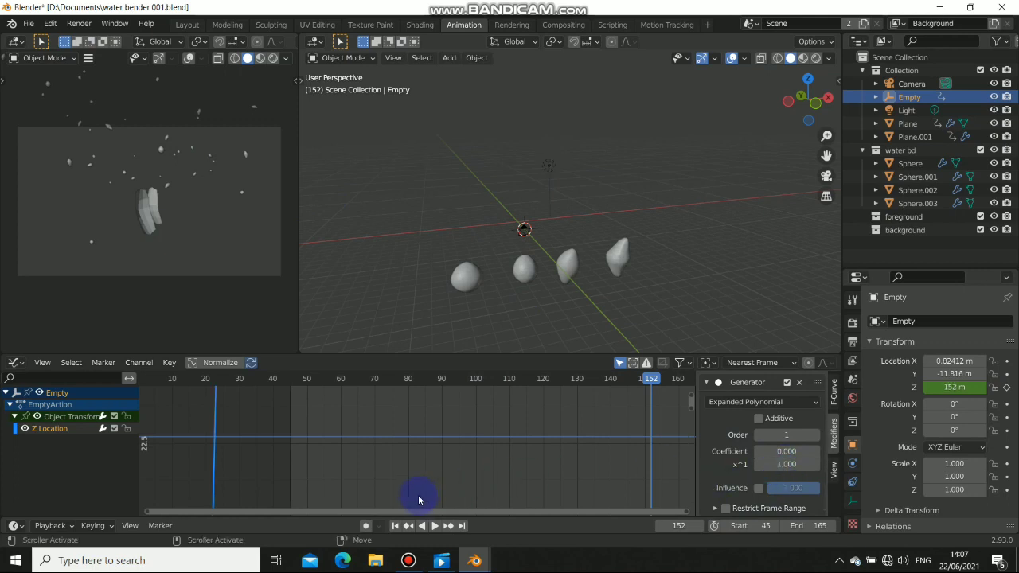
{"action": "left_click", "coordinate": [434, 526]}
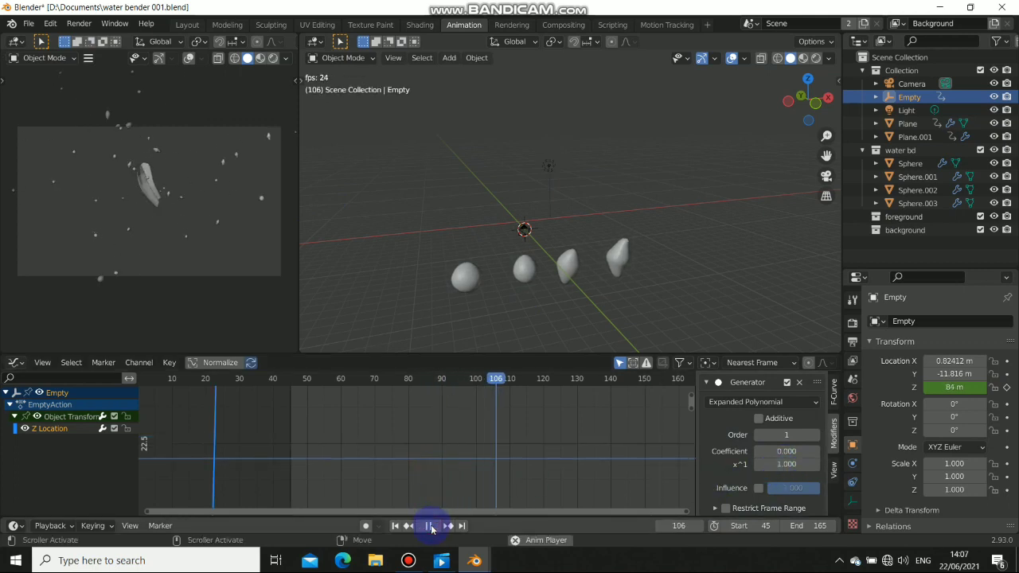
{"action": "left_click", "coordinate": [425, 528]}
{"action": "left_click", "coordinate": [398, 526]}
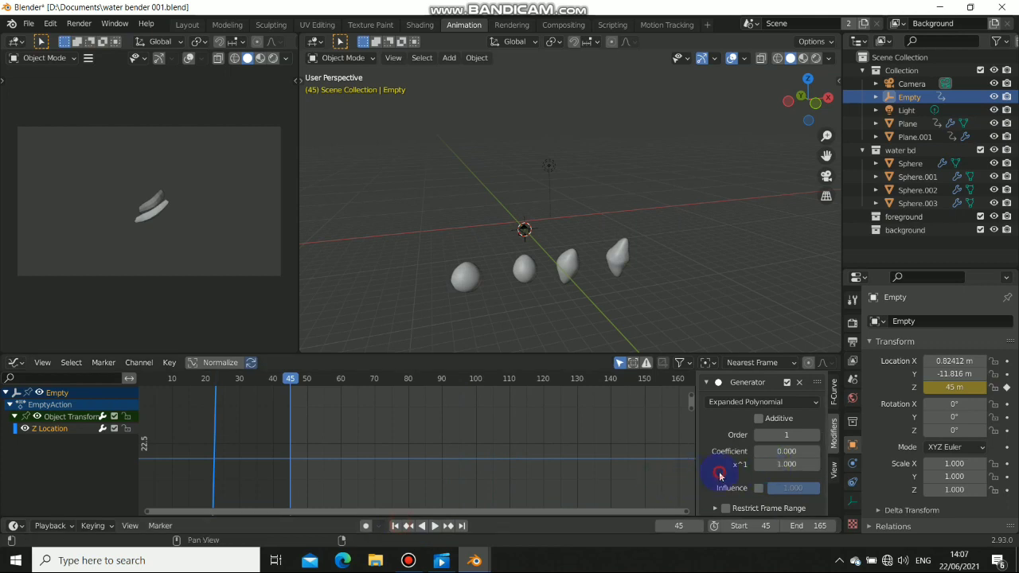
- Restore the Generator modifier's x^1 coefficient to 0.050 and scrub the timeline to frame 116
{"action": "scroll", "coordinate": [709, 476], "scroll_direction": "up", "scroll_amount": 20, "text": "alt"}
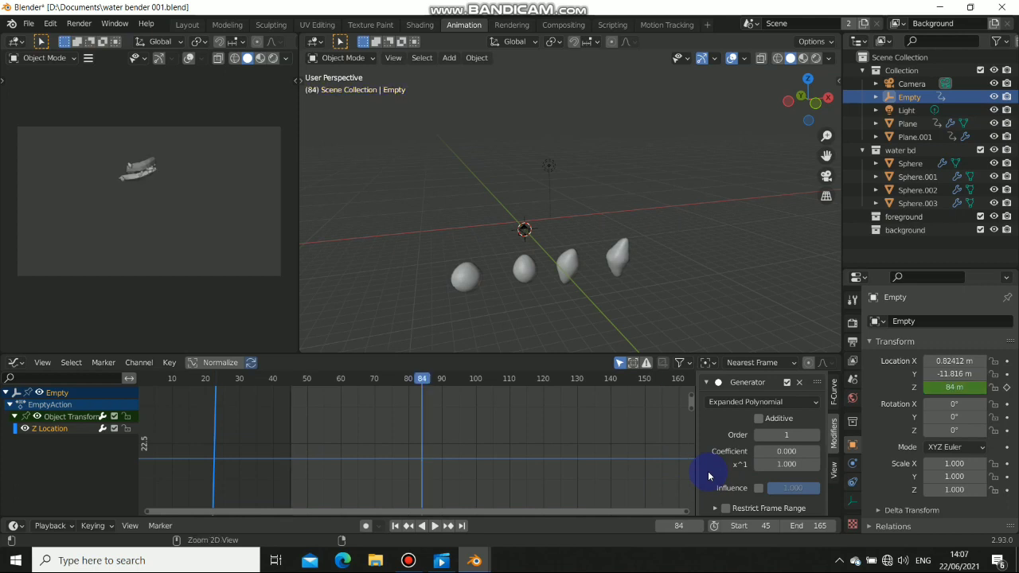
{"action": "scroll", "coordinate": [709, 476], "scroll_direction": "up", "scroll_amount": 20, "text": "alt"}
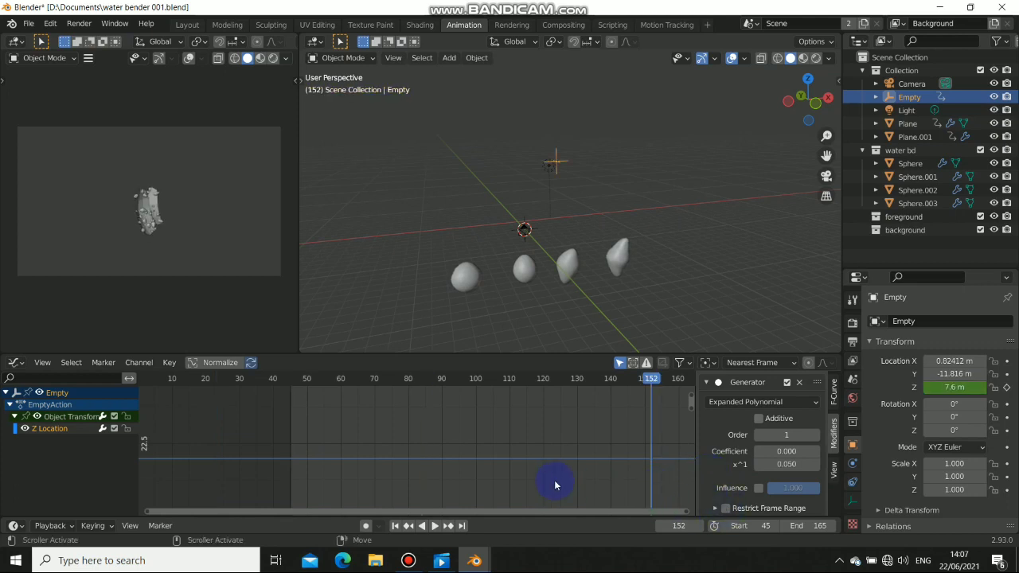
{"action": "left_click_drag", "start_coordinate": [580, 470], "coordinate": [529, 461]}
- Switch to the Layout workspace, preview the droplets' motion, stop at frame 84, and select Sphere
{"action": "left_click", "coordinate": [188, 25]}
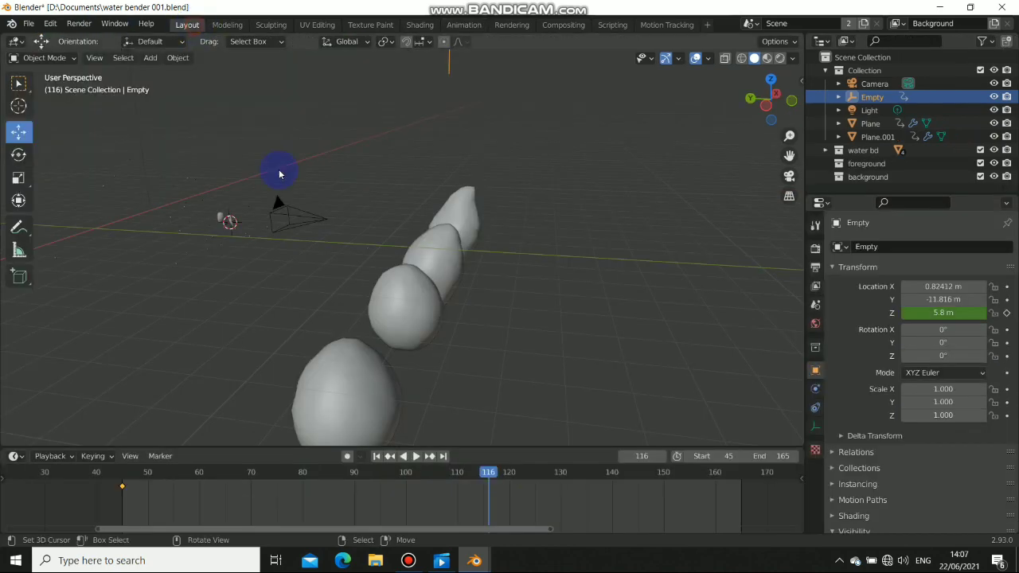
{"action": "left_click_drag", "start_coordinate": [518, 381], "coordinate": [453, 326], "text": "alt"}
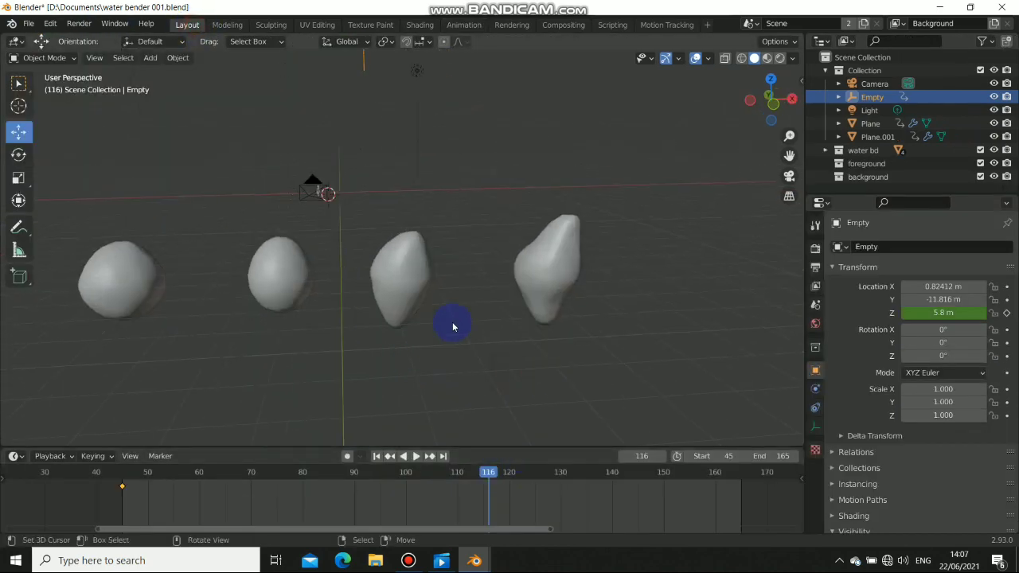
{"action": "left_click", "coordinate": [419, 456]}
{"action": "left_click_drag", "start_coordinate": [409, 491], "coordinate": [466, 298]}
{"action": "left_click", "coordinate": [436, 281]}
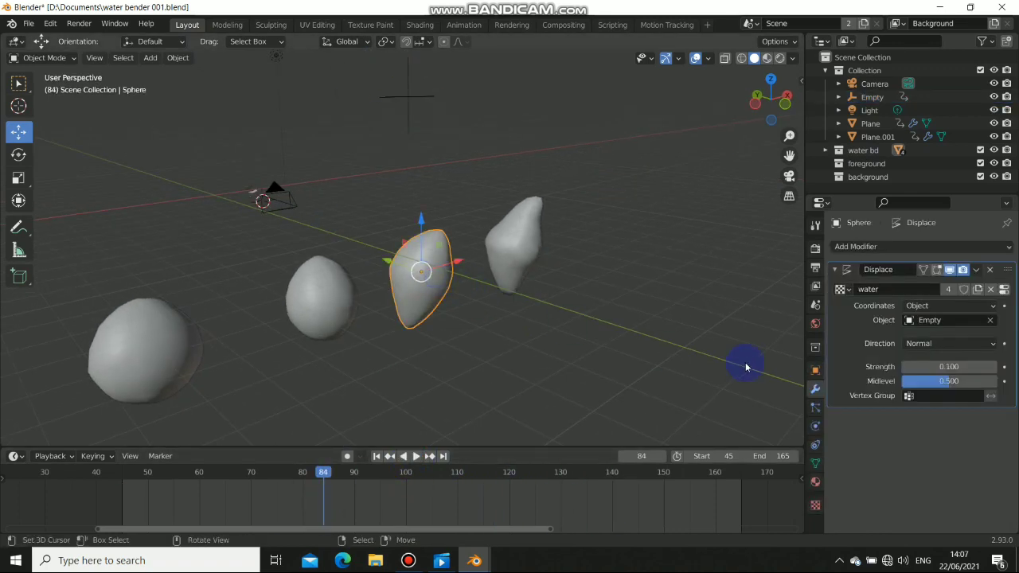
- Clear the Object of Sphere's Displace modifier, play the animation to compare the deformation, and return to start frame 45
{"action": "left_click", "coordinate": [930, 322]}
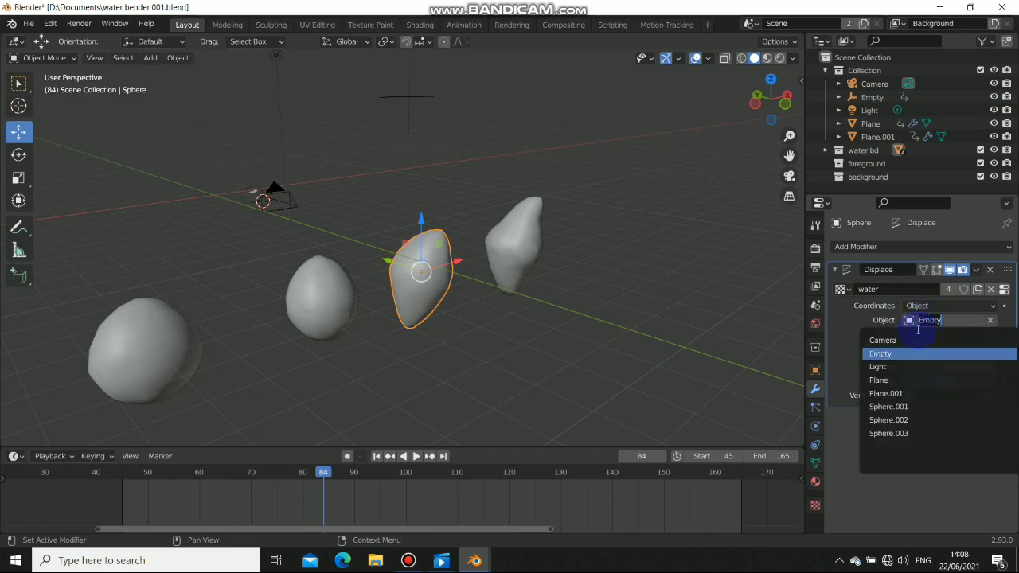
{"action": "left_click_drag", "start_coordinate": [462, 354], "coordinate": [422, 366], "text": "alt"}
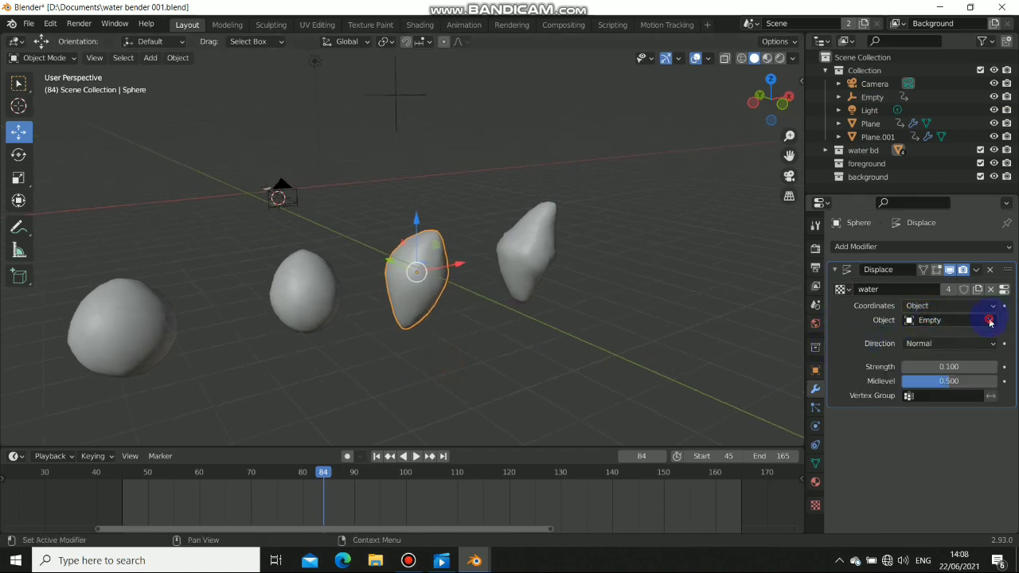
{"action": "left_click", "coordinate": [417, 457]}
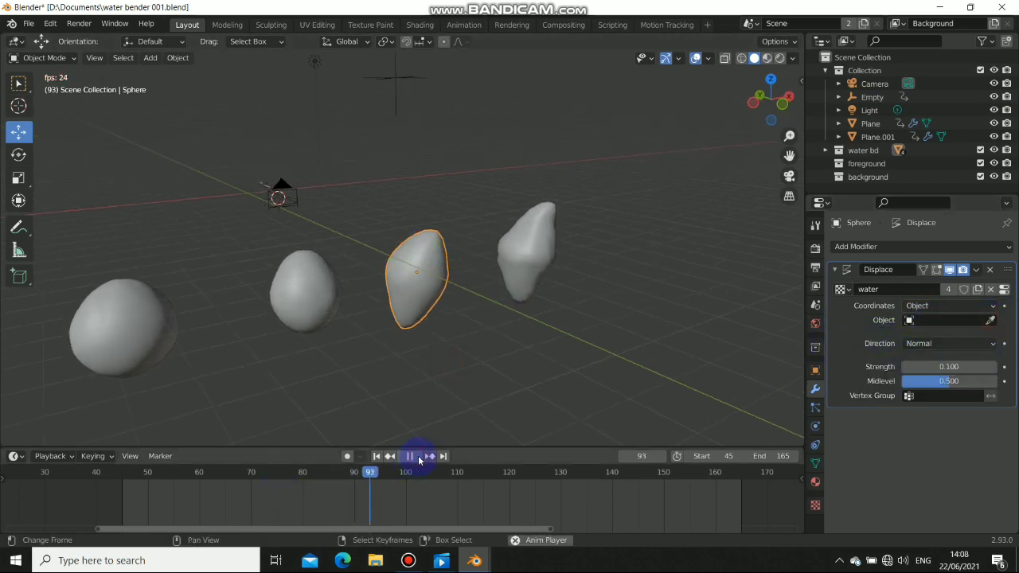
{"action": "scroll", "coordinate": [441, 312], "scroll_direction": "up", "scroll_amount": 3}
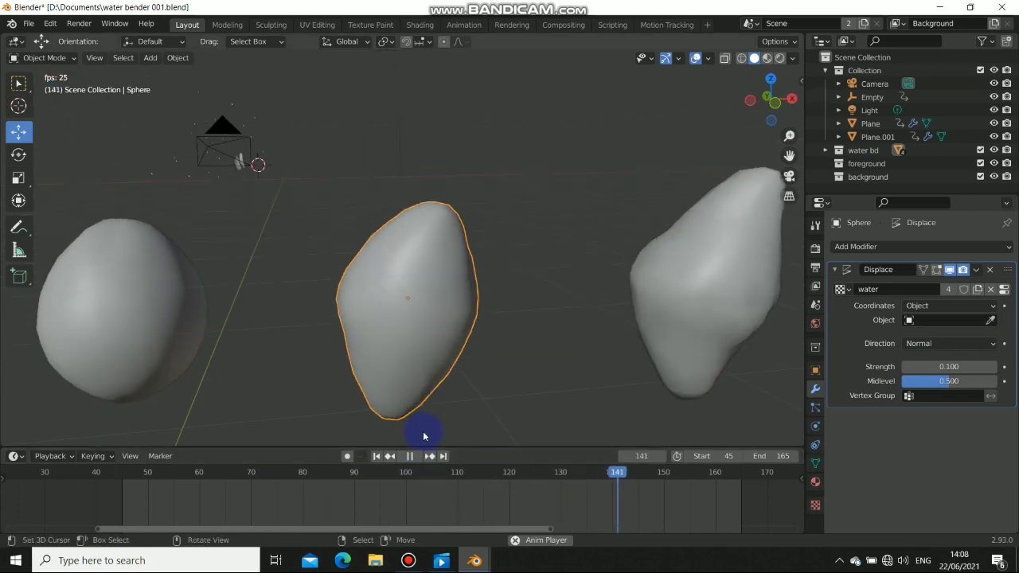
{"action": "key", "text": "space"}
{"action": "scroll", "coordinate": [391, 435], "scroll_direction": "down", "scroll_amount": 3}
{"action": "left_click", "coordinate": [378, 457]}
- Pick the Empty as the Object of Sphere's Displace modifier and play the animation
{"action": "scroll", "coordinate": [451, 306], "scroll_direction": "down", "scroll_amount": 4}
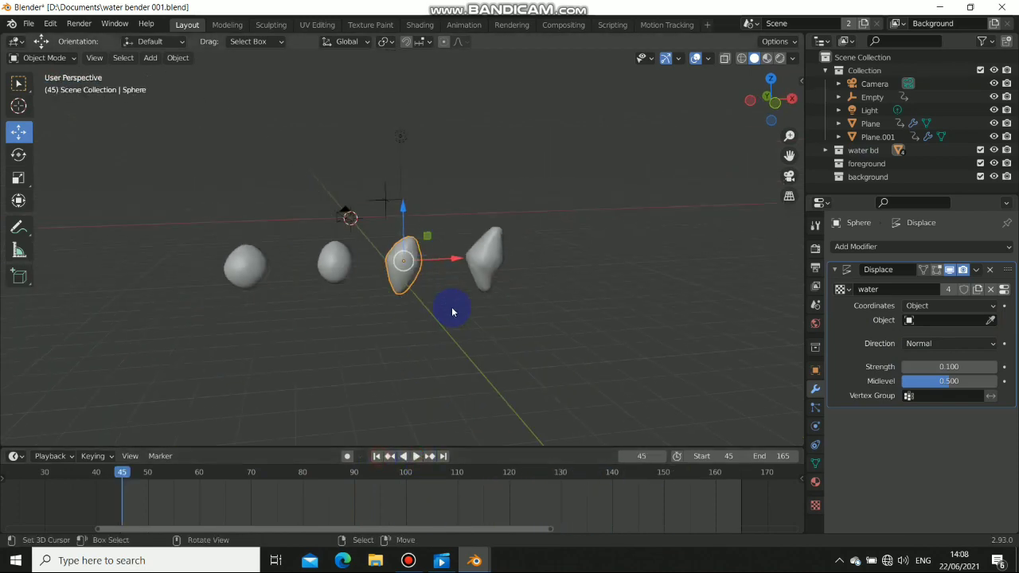
{"action": "left_click", "coordinate": [387, 200]}
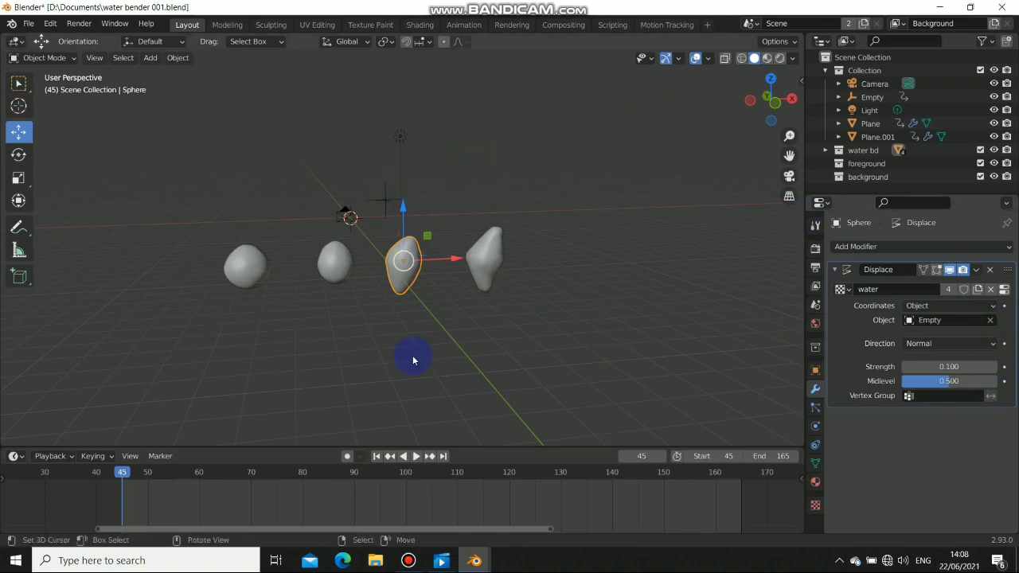
{"action": "left_click", "coordinate": [414, 456]}
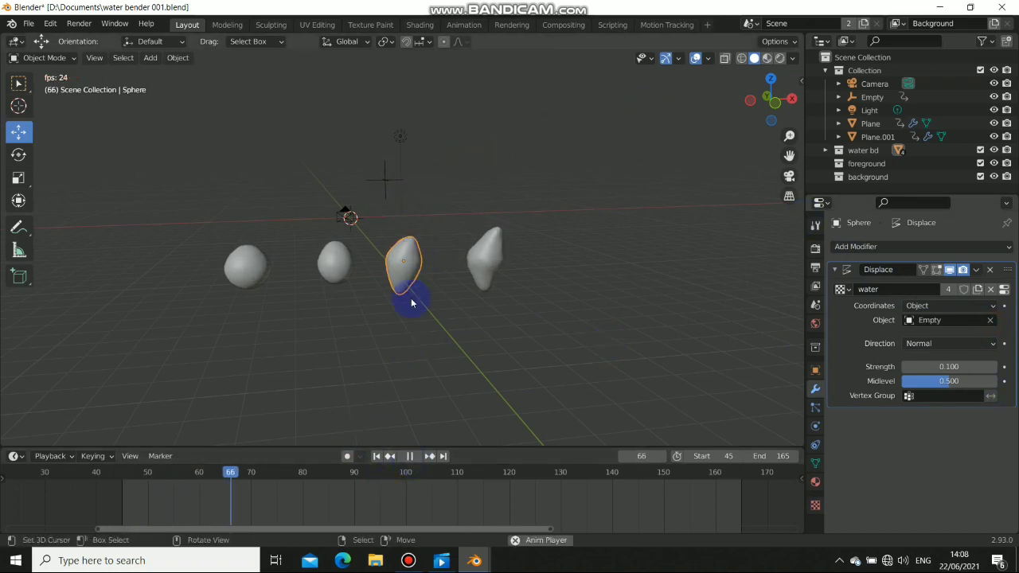
- Stop the playback at frame 88 and examine the droplets' water material in Material Preview from several angles
{"action": "scroll", "coordinate": [382, 287], "scroll_direction": "up", "scroll_amount": 4}
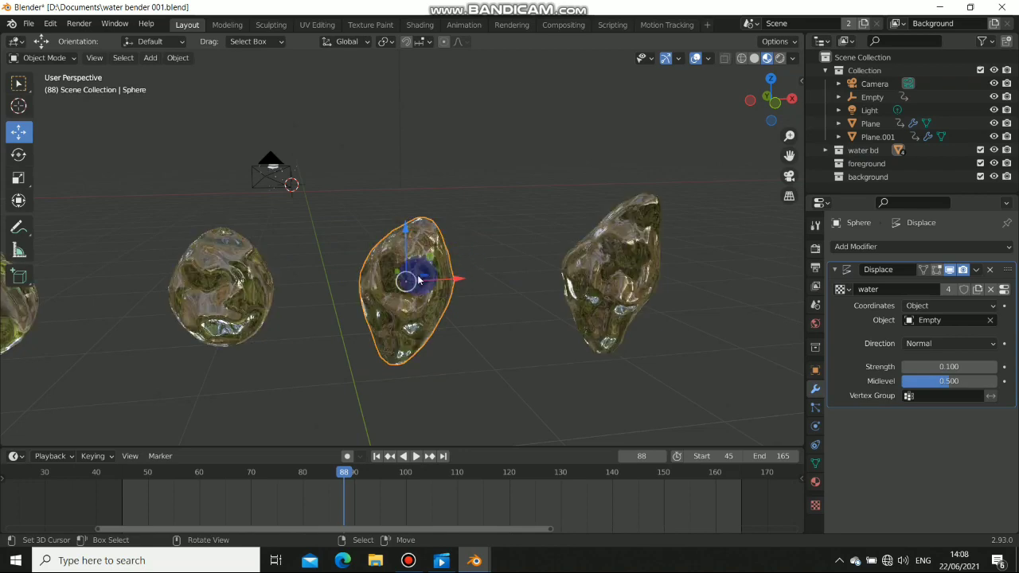
{"action": "scroll", "coordinate": [478, 305], "scroll_direction": "up", "scroll_amount": 5}
{"action": "middle_click_drag", "start_coordinate": [528, 307], "coordinate": [447, 268]}
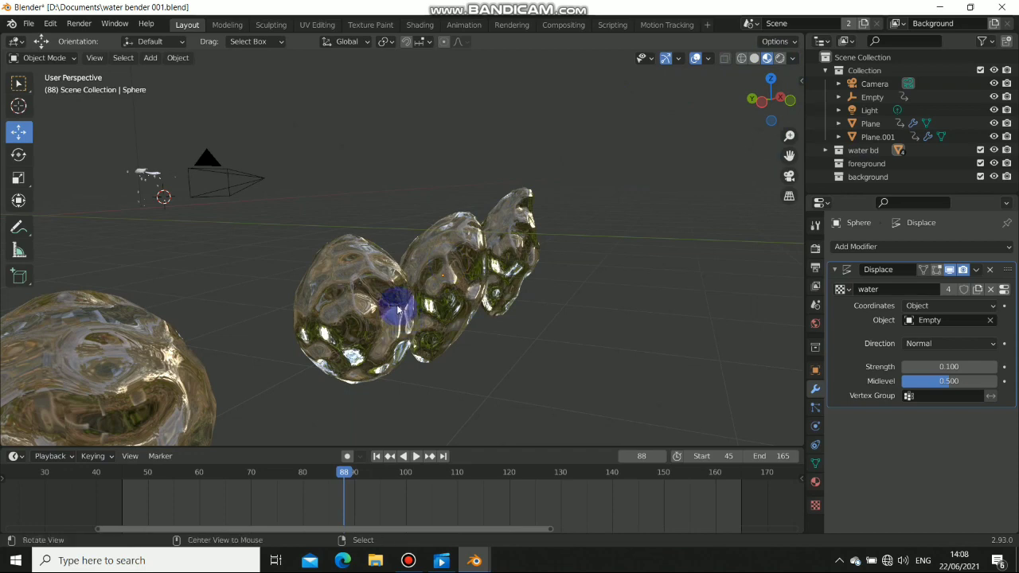
{"action": "middle_click_drag", "start_coordinate": [397, 309], "coordinate": [559, 233]}
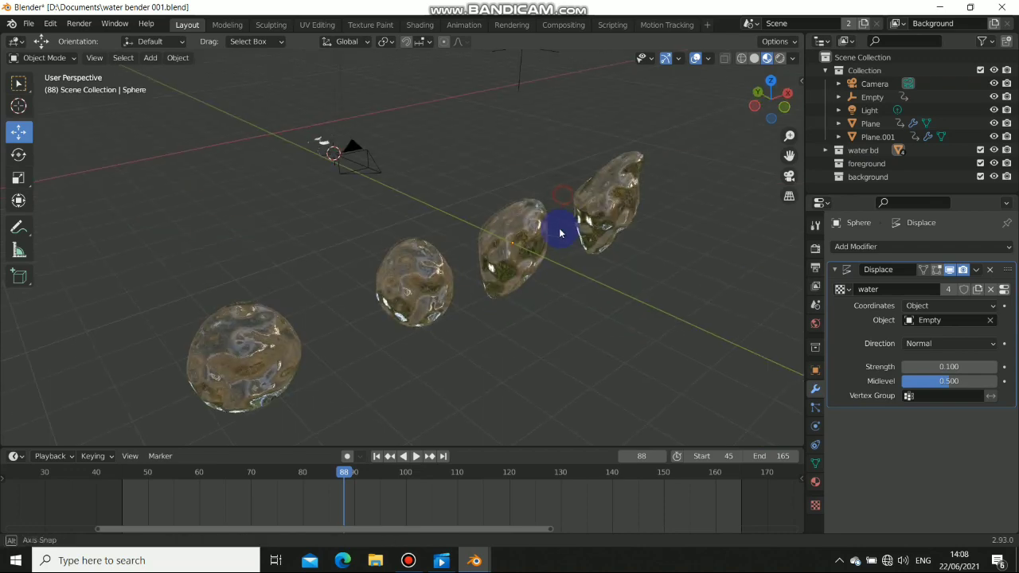
- Switch the viewport to Rendered shading and show the scene's render settings
{"action": "left_click", "coordinate": [765, 59]}
{"action": "left_click", "coordinate": [779, 59]}
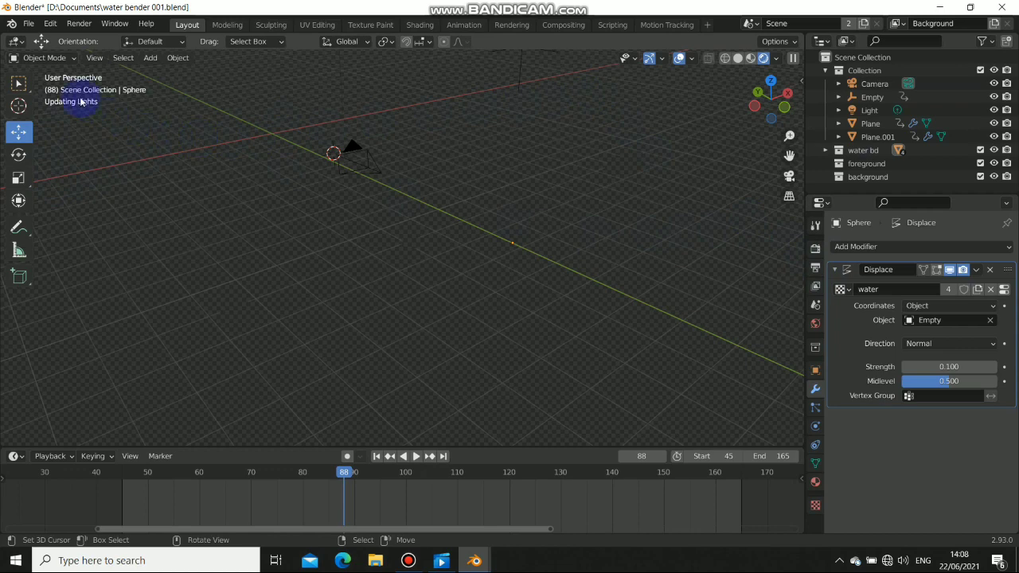
{"action": "left_click", "coordinate": [815, 250]}
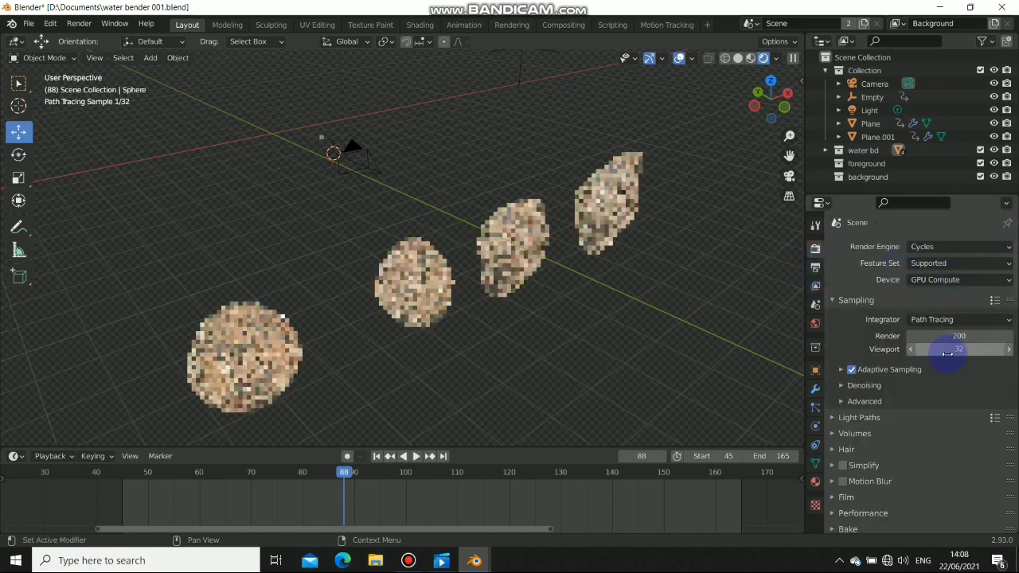
- Examine the droplets rendered with Cycles, change the render engine to Eevee, and view them again
{"action": "mouse_move", "coordinate": [578, 295]}
{"action": "middle_mouse_down"}
{"action": "mouse_move", "coordinate": [451, 260]}
{"action": "mouse_move", "coordinate": [532, 264]}
{"action": "mouse_move", "coordinate": [522, 303]}
{"action": "mouse_move", "coordinate": [397, 273]}
{"action": "middle_mouse_up"}
{"action": "mouse_move", "coordinate": [385, 238]}
{"action": "middle_mouse_down"}
{"action": "mouse_move", "coordinate": [528, 273]}
{"action": "mouse_move", "coordinate": [380, 230]}
{"action": "mouse_move", "coordinate": [676, 250]}
{"action": "mouse_move", "coordinate": [442, 286]}
{"action": "mouse_move", "coordinate": [523, 280]}
{"action": "mouse_move", "coordinate": [519, 292]}
{"action": "mouse_move", "coordinate": [678, 223]}
{"action": "middle_mouse_up"}
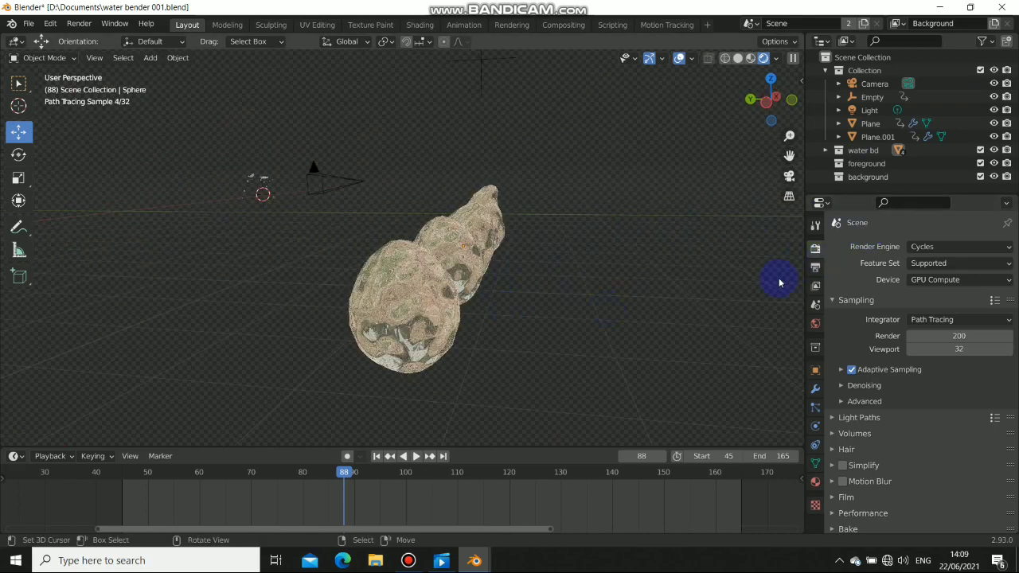
{"action": "left_click", "coordinate": [929, 250]}
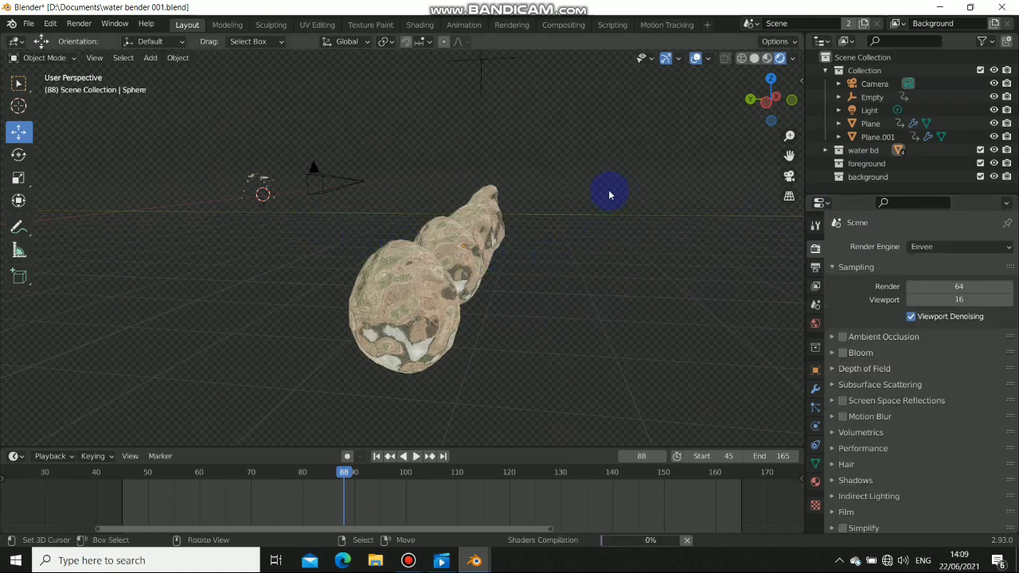
{"action": "middle_click_drag", "start_coordinate": [610, 189], "coordinate": [464, 232]}
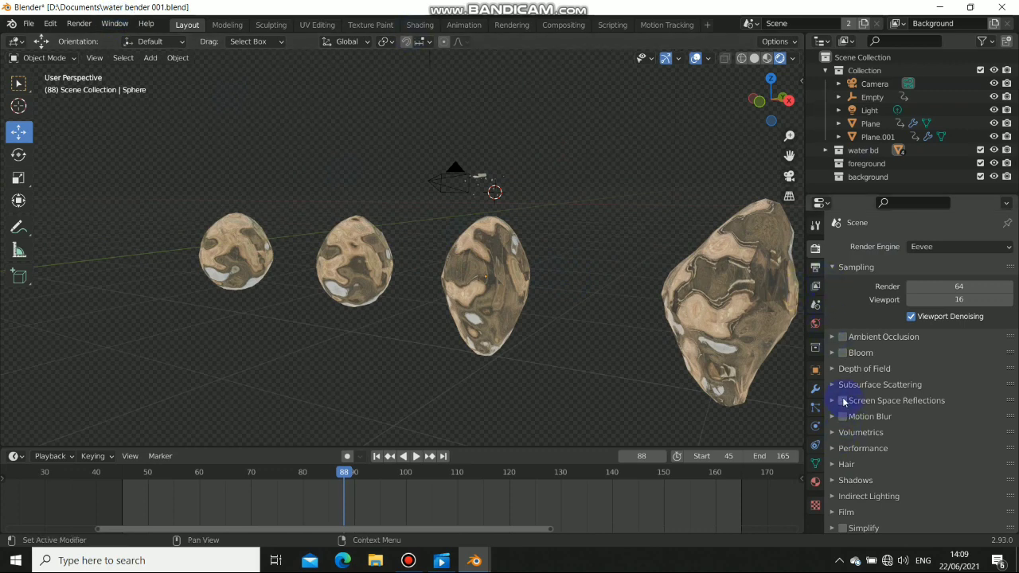
- Turn off Transparent in the Film settings to view the droplets against the background image, and turn it on again
{"action": "scroll", "coordinate": [852, 446], "scroll_direction": "down", "scroll_amount": 4}
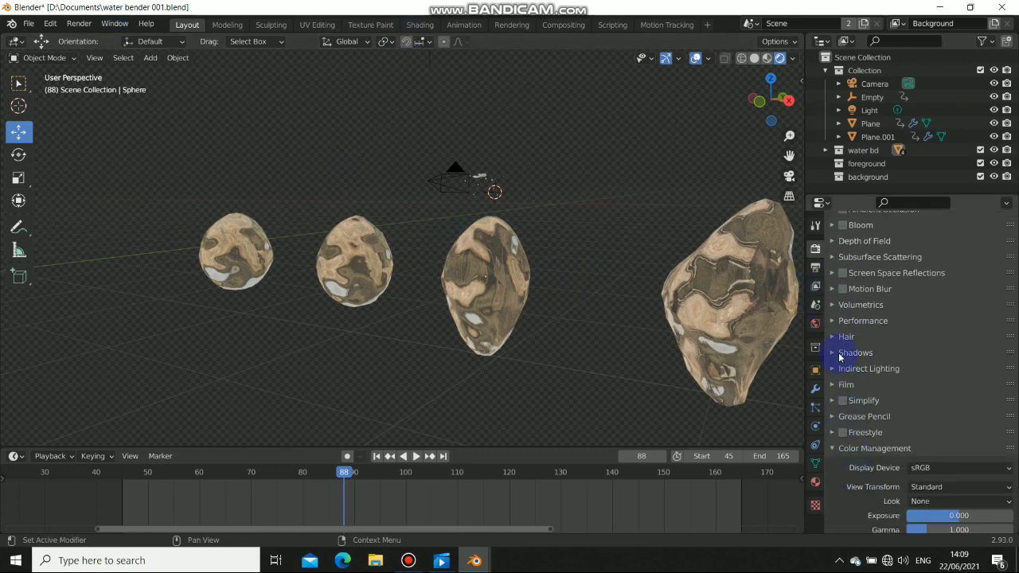
{"action": "left_click", "coordinate": [833, 386]}
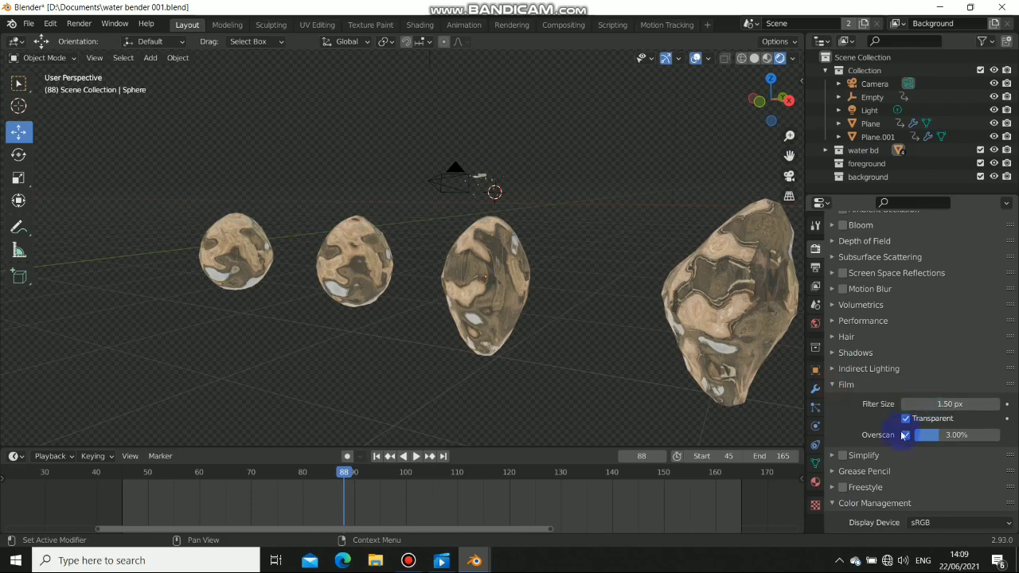
{"action": "left_click", "coordinate": [906, 419]}
{"action": "middle_click_drag", "start_coordinate": [475, 255], "coordinate": [535, 290]}
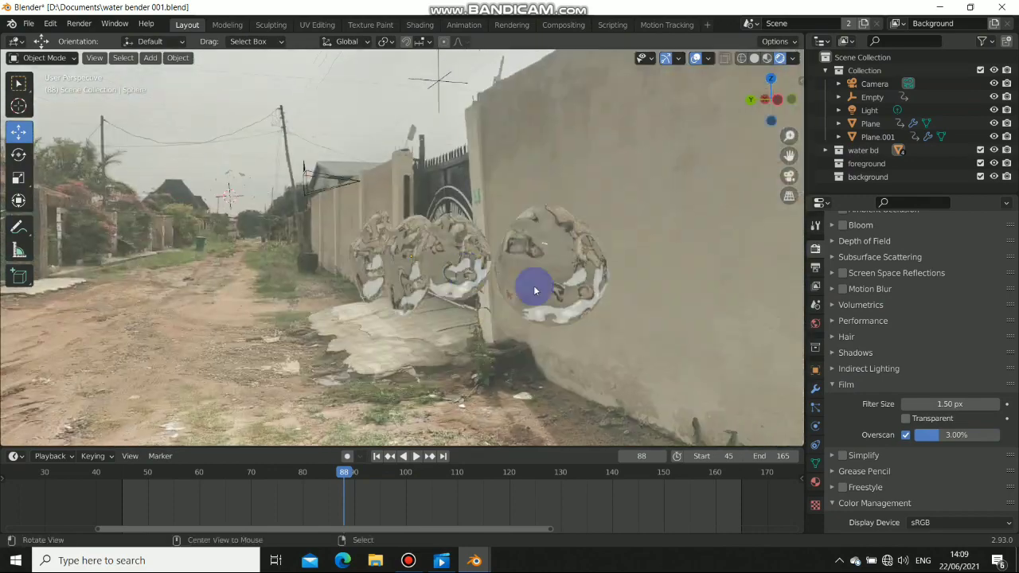
{"action": "left_click", "coordinate": [907, 419]}
{"action": "middle_click_drag", "start_coordinate": [796, 287], "coordinate": [362, 163]}
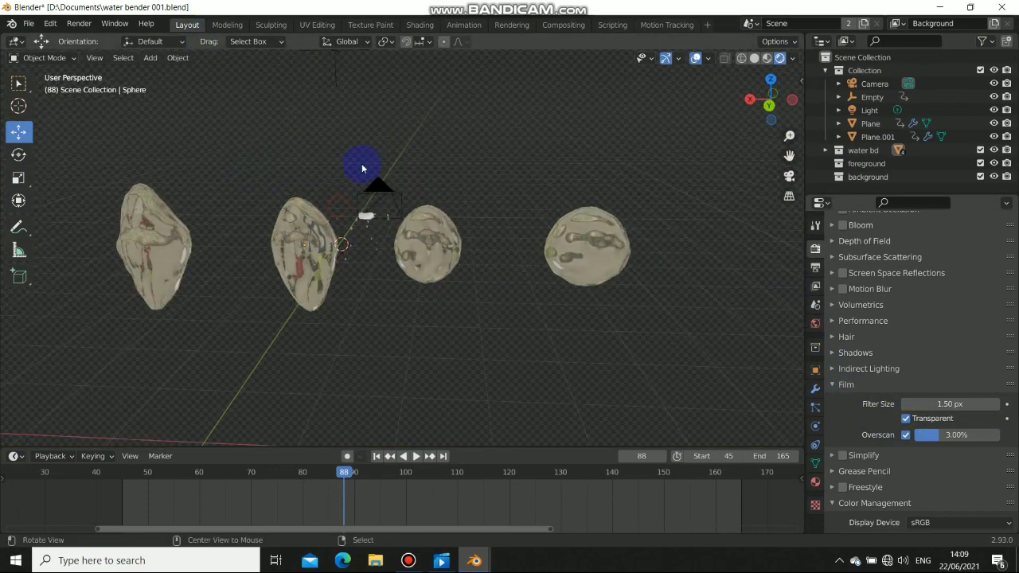
- Switch to the Shading workspace and examine the water material's nodes, shifting the Principled BSDF node slightly away from the Musgrave Texture
{"action": "left_click", "coordinate": [420, 25]}
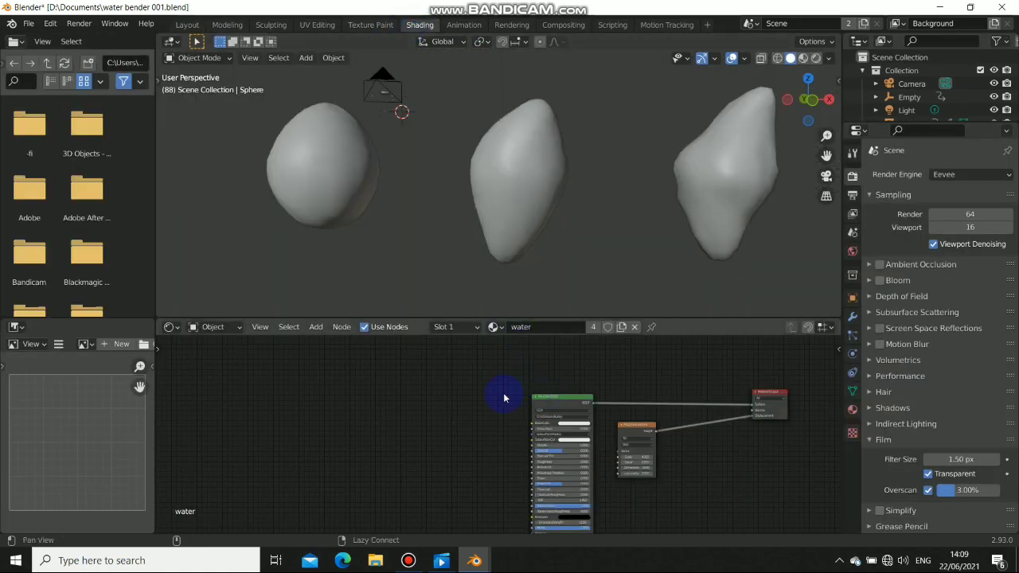
{"action": "scroll", "coordinate": [503, 398], "scroll_direction": "up", "scroll_amount": 4}
{"action": "scroll", "coordinate": [460, 369], "scroll_direction": "up", "scroll_amount": 1}
{"action": "middle_click_drag", "start_coordinate": [419, 336], "coordinate": [453, 376]}
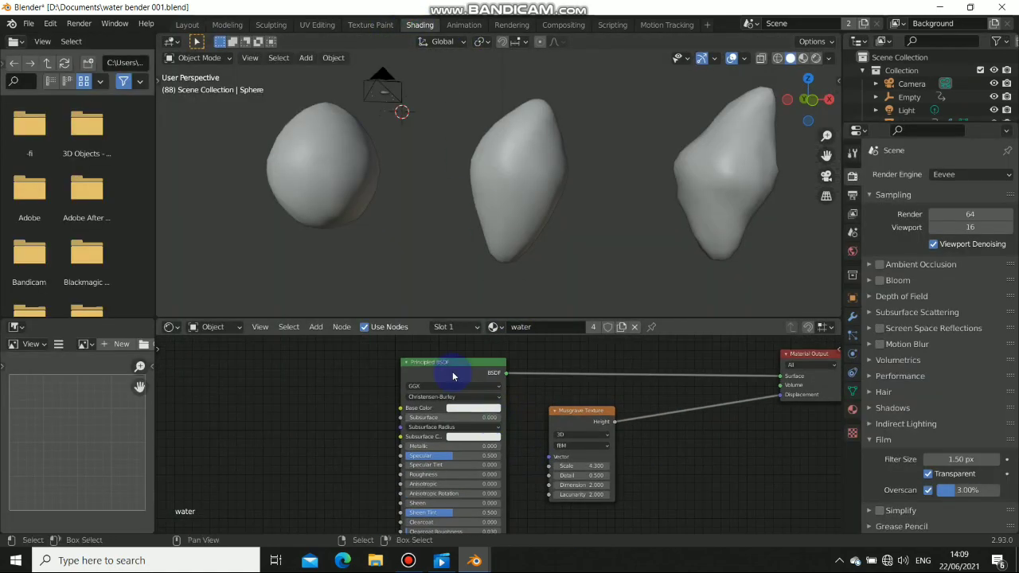
{"action": "left_click_drag", "start_coordinate": [458, 374], "coordinate": [439, 375]}
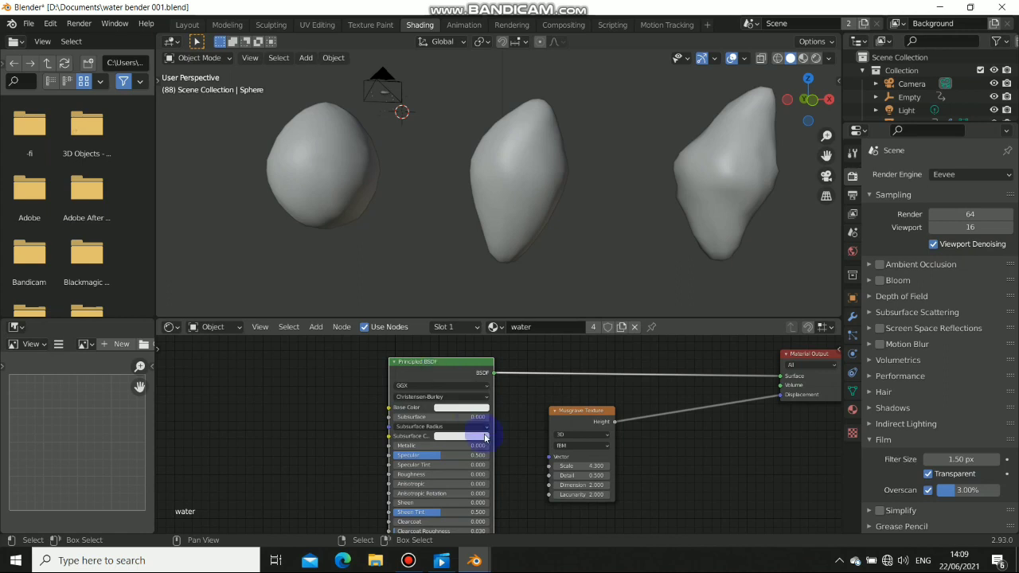
{"action": "scroll", "coordinate": [541, 380], "scroll_direction": "down", "scroll_amount": 5, "text": "shift"}
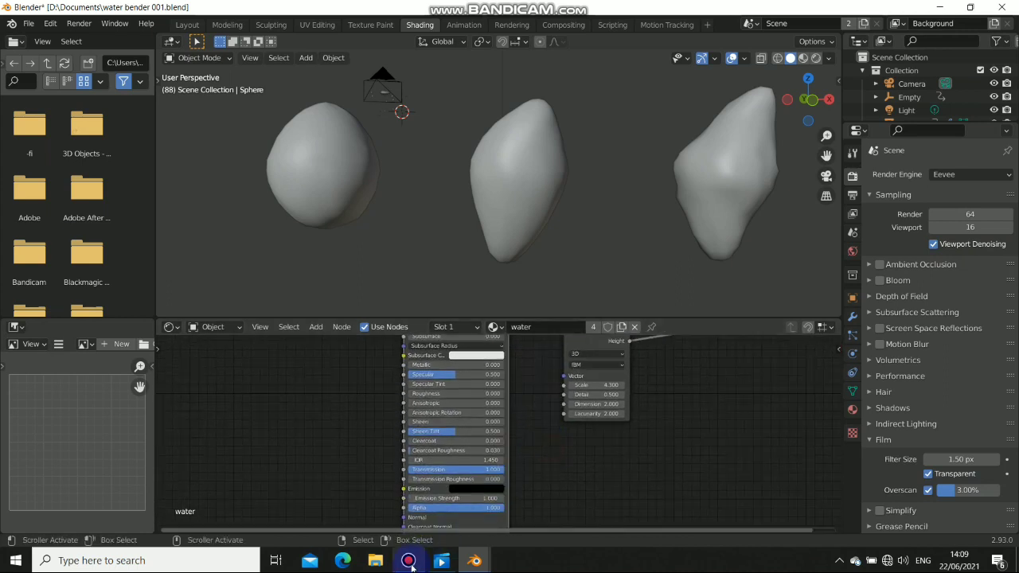
{"action": "left_click", "coordinate": [409, 561]}
{"action": "left_click", "coordinate": [410, 563]}
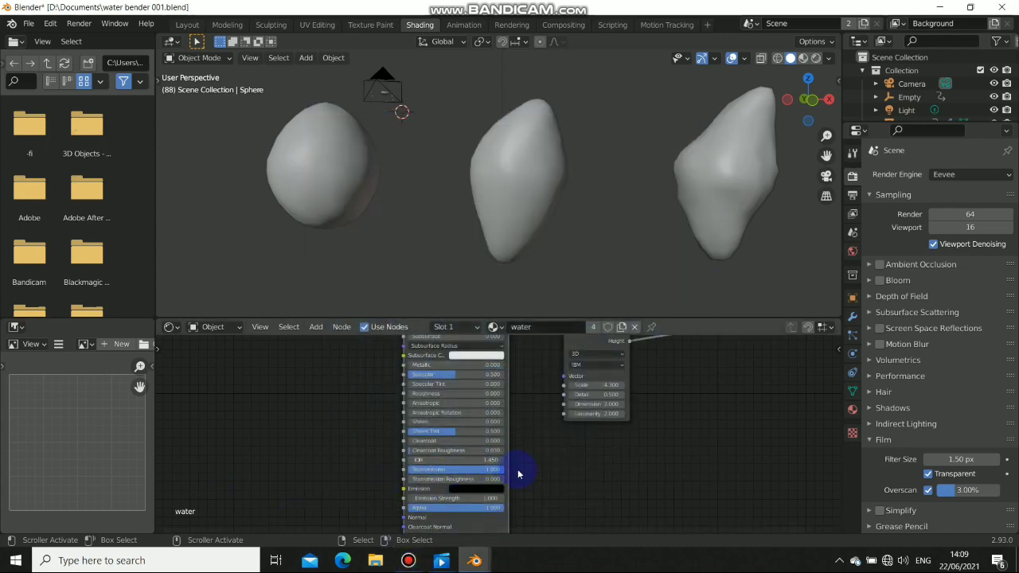
- Lower the water material's Transmission, preview the droplets in Material Preview shading, and restore Transmission to 1.000
{"action": "scroll", "coordinate": [518, 470], "scroll_direction": "up", "scroll_amount": 3}
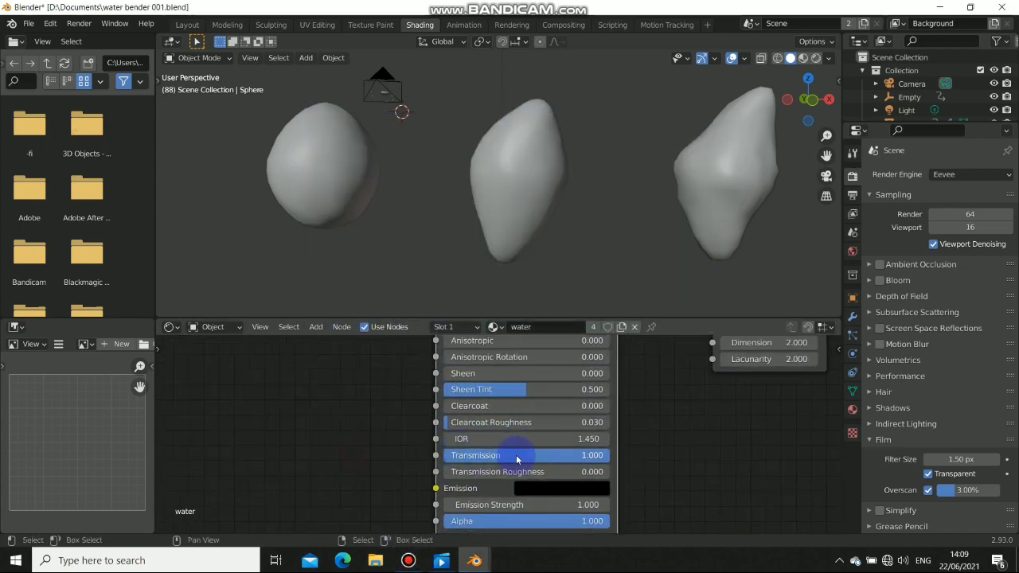
{"action": "left_click_drag", "start_coordinate": [475, 455], "coordinate": [554, 456]}
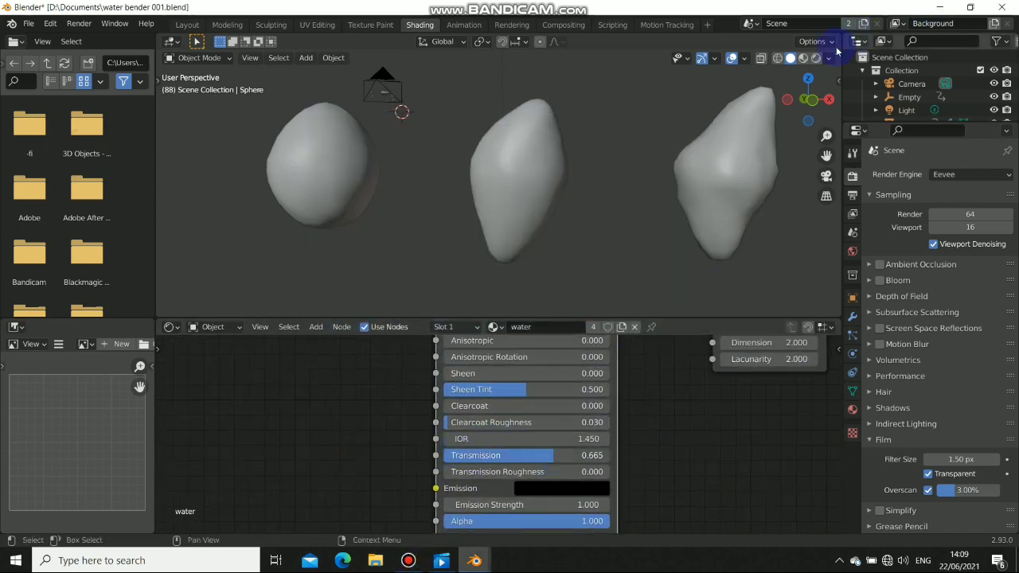
{"action": "left_click", "coordinate": [804, 57]}
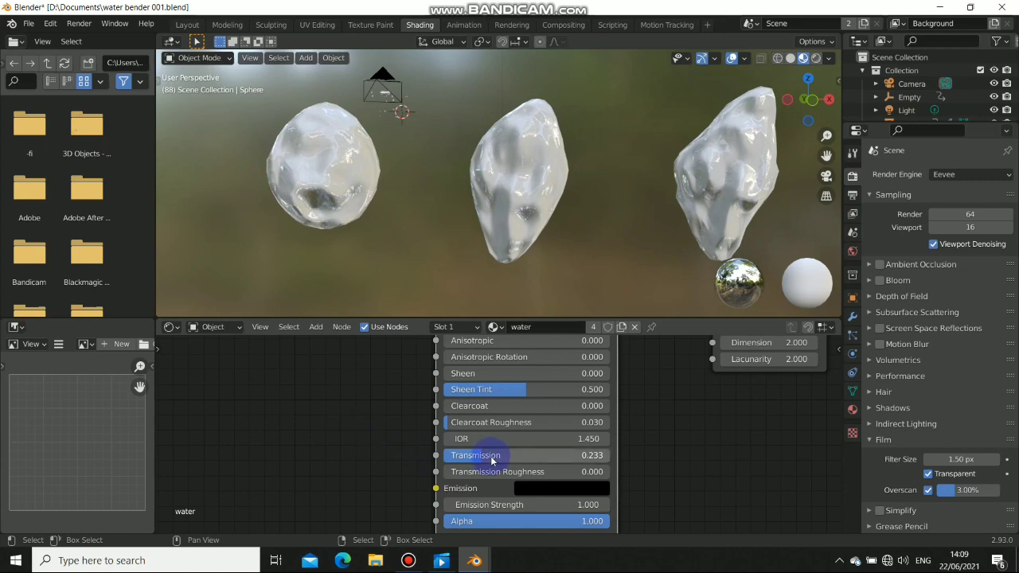
{"action": "left_click_drag", "start_coordinate": [487, 456], "coordinate": [482, 456]}
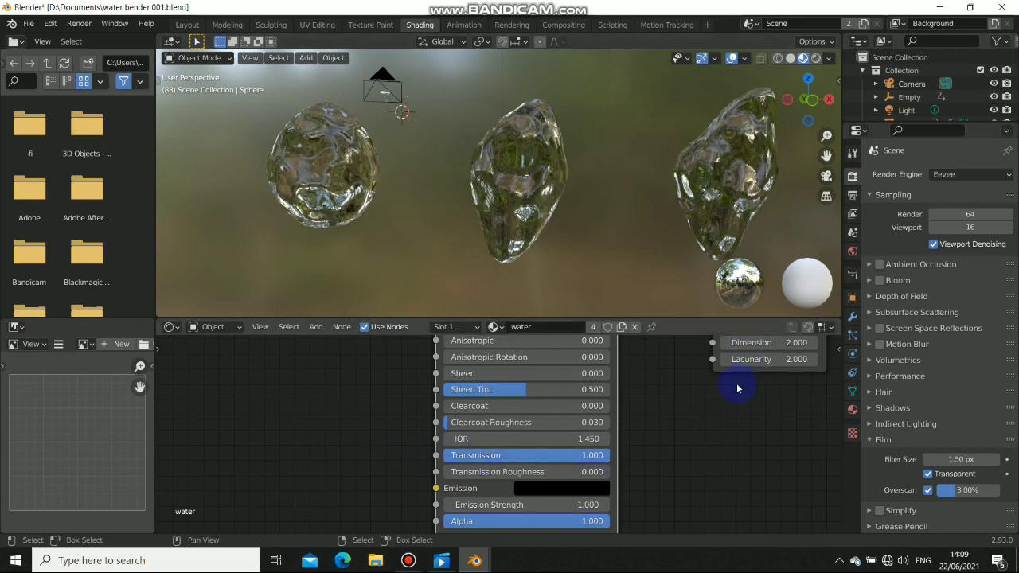
- Disconnect the Musgrave Texture from the Displacement input to compare the droplets without it, and reconnect its Height output
{"action": "middle_click_drag", "start_coordinate": [740, 387], "coordinate": [457, 537]}
{"action": "scroll", "coordinate": [633, 246], "scroll_direction": "down", "scroll_amount": 3}
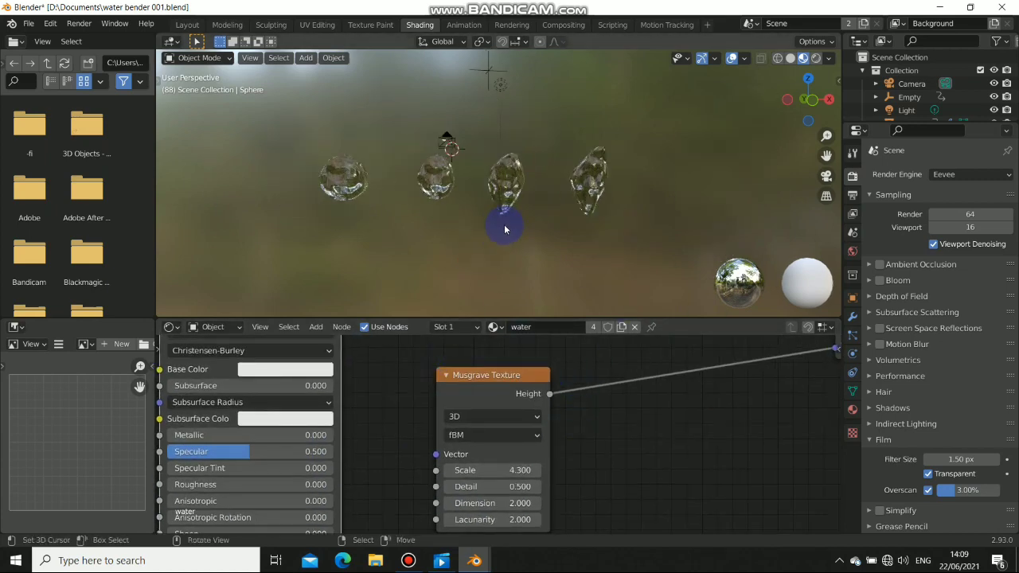
{"action": "scroll", "coordinate": [505, 220], "scroll_direction": "up", "scroll_amount": 2}
{"action": "scroll", "coordinate": [606, 478], "scroll_direction": "down", "scroll_amount": 3}
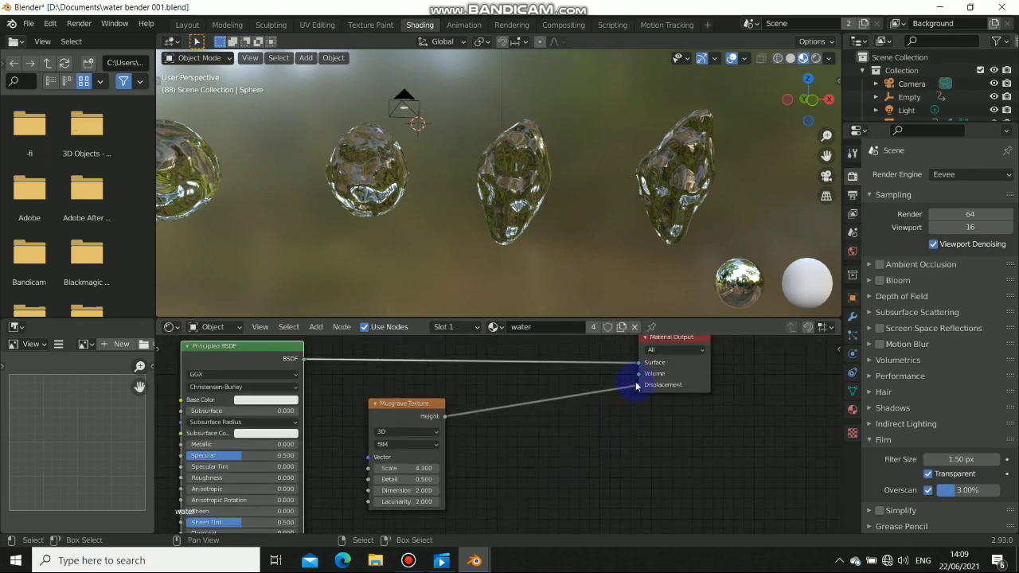
{"action": "left_click_drag", "start_coordinate": [637, 390], "coordinate": [446, 410]}
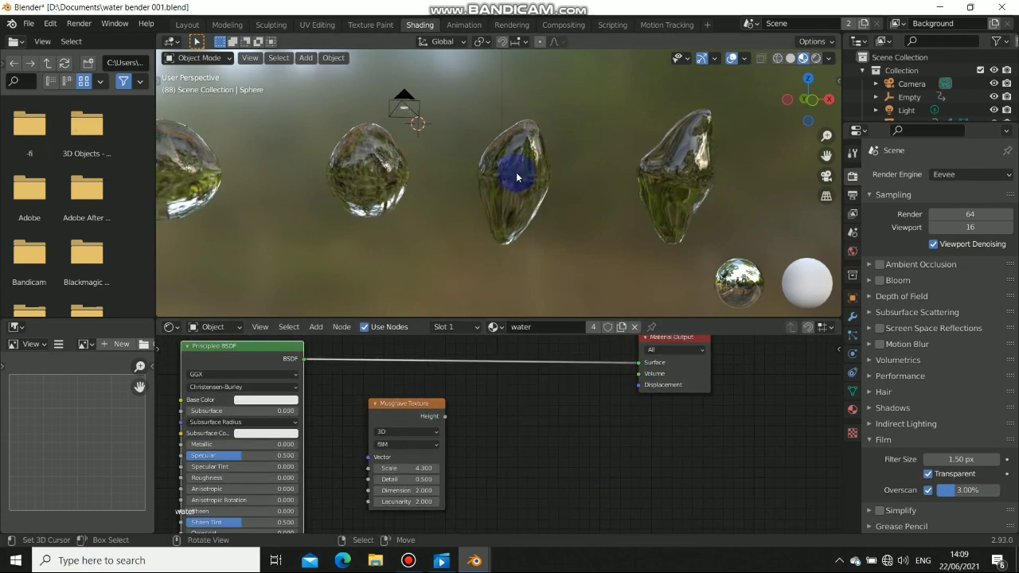
{"action": "scroll", "coordinate": [517, 173], "scroll_direction": "up", "scroll_amount": 3}
{"action": "scroll", "coordinate": [518, 173], "scroll_direction": "up", "scroll_amount": 3}
{"action": "scroll", "coordinate": [558, 182], "scroll_direction": "down", "scroll_amount": 6}
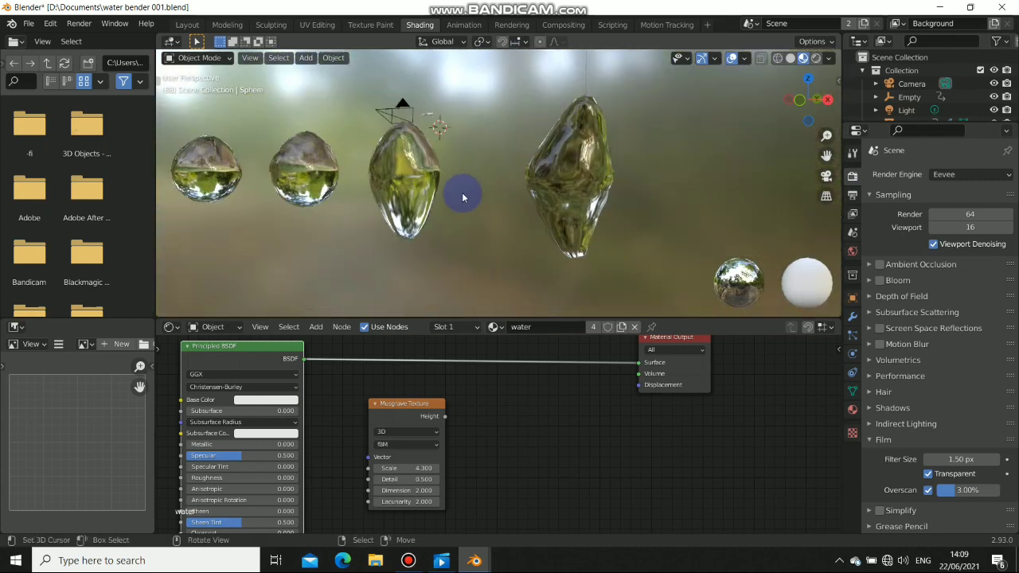
{"action": "middle_click_drag", "start_coordinate": [462, 194], "coordinate": [533, 198]}
{"action": "left_click", "coordinate": [413, 415]}
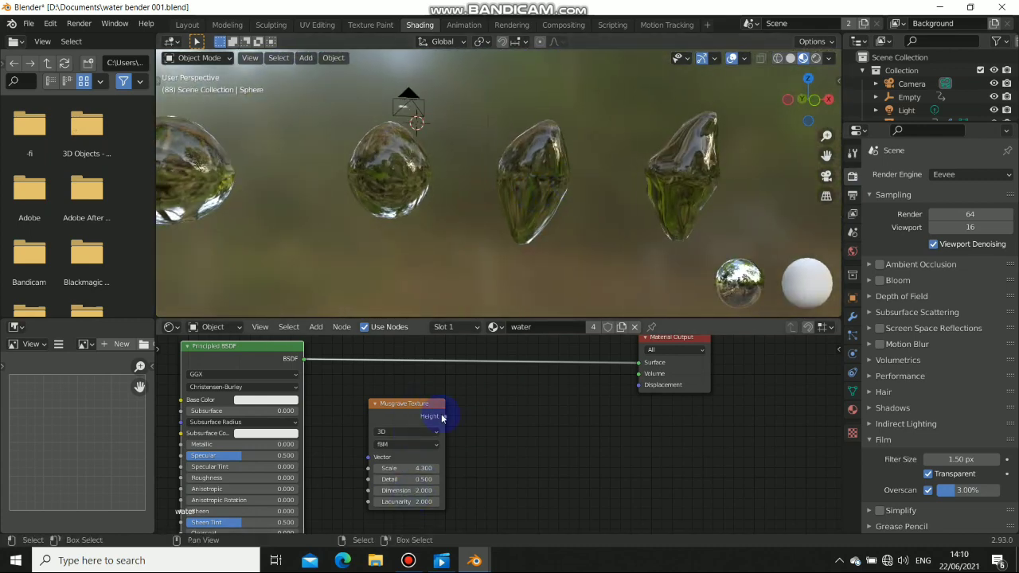
{"action": "left_click_drag", "start_coordinate": [446, 417], "coordinate": [644, 386]}
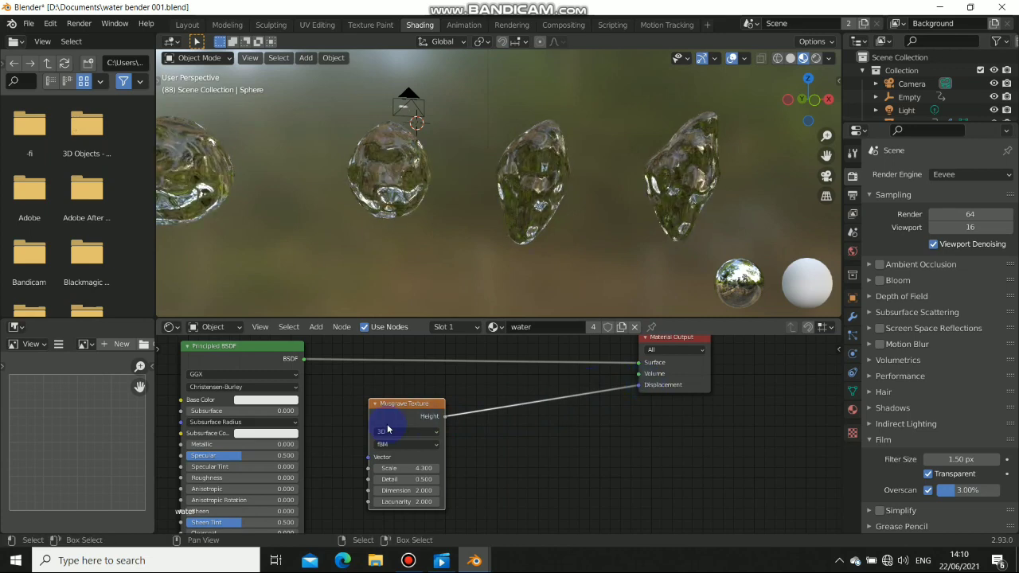
- Move the Musgrave Texture node closer to the Material Output node and inspect the droplets' surface up close
{"action": "left_click_drag", "start_coordinate": [427, 415], "coordinate": [589, 402]}
{"action": "left_click_drag", "start_coordinate": [659, 390], "coordinate": [658, 390]}
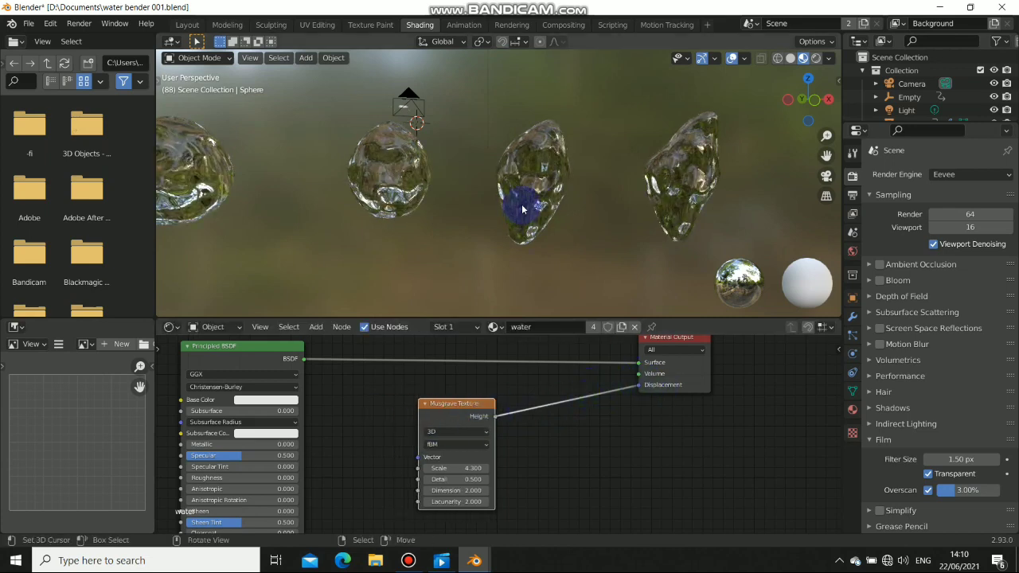
{"action": "left_click", "coordinate": [668, 357]}
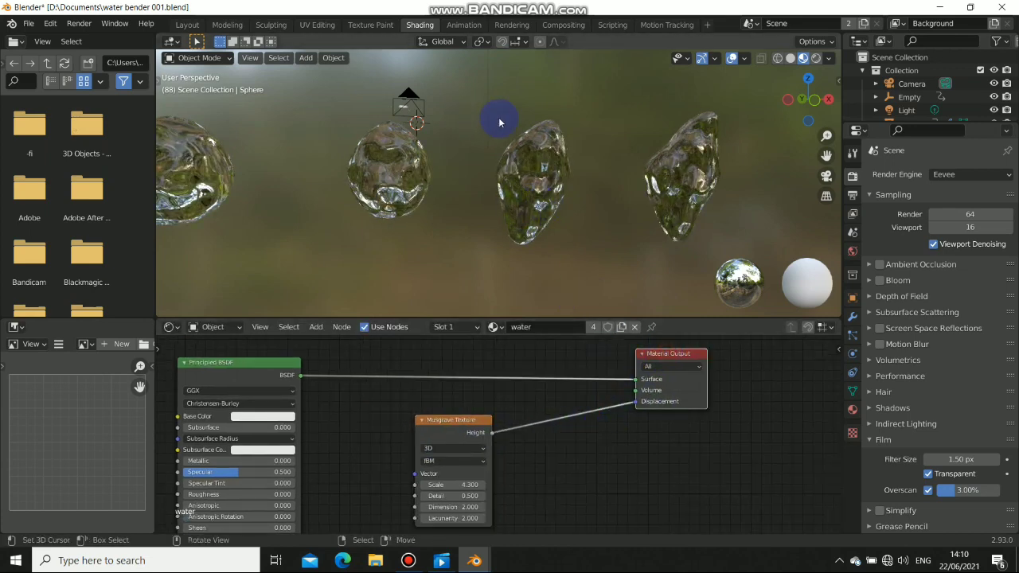
{"action": "scroll", "coordinate": [546, 148], "scroll_direction": "up", "scroll_amount": 6}
{"action": "scroll", "coordinate": [493, 166], "scroll_direction": "down", "scroll_amount": 5}
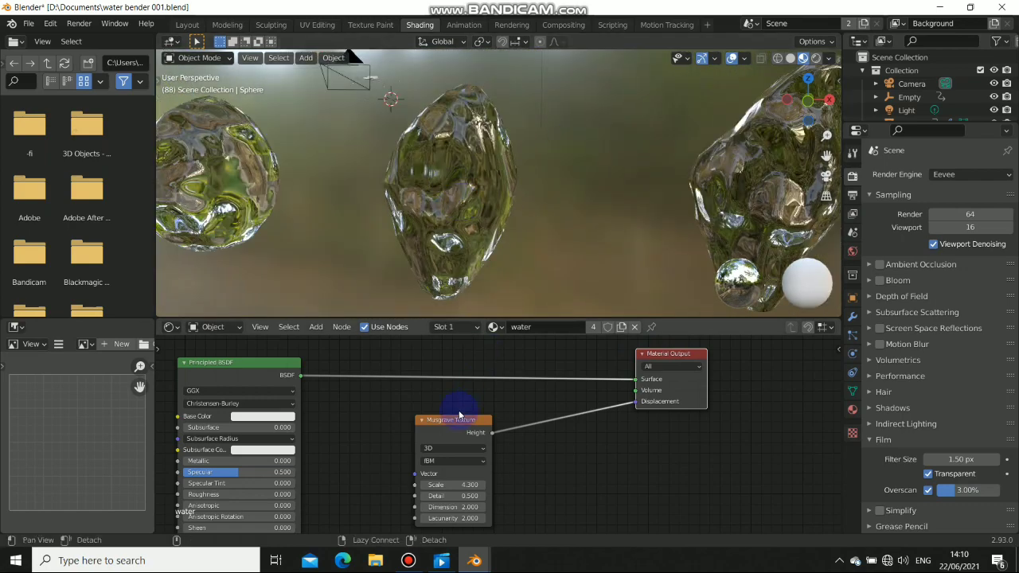
{"action": "middle_click_drag", "start_coordinate": [457, 416], "coordinate": [480, 401]}
{"action": "middle_click_drag", "start_coordinate": [455, 193], "coordinate": [518, 177]}
- Set the Musgrave Texture's Scale to 2.500 and view the droplets
{"action": "left_click", "coordinate": [476, 464]}
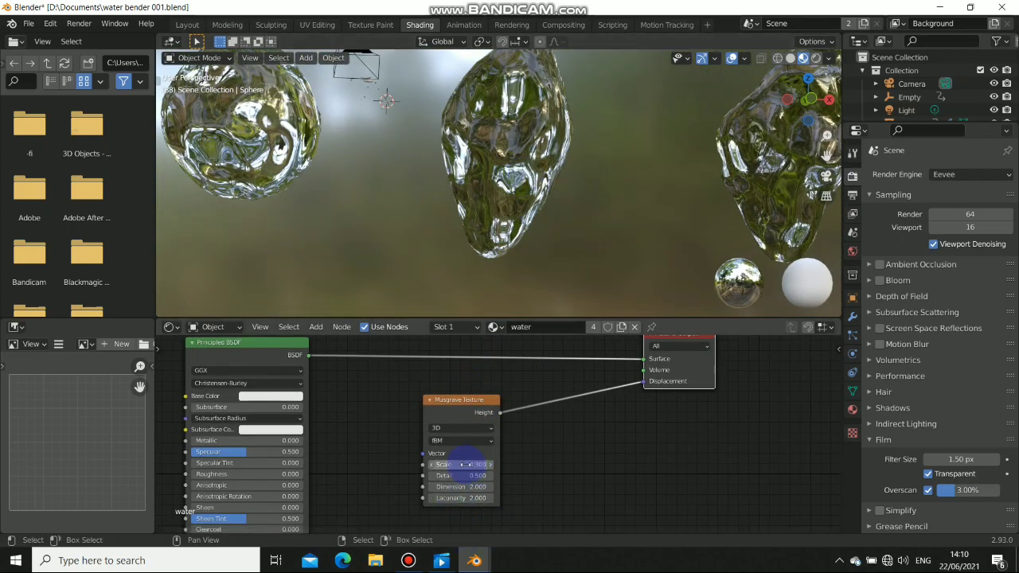
{"action": "left_click_drag", "start_coordinate": [464, 464], "coordinate": [486, 464]}
{"action": "middle_click_drag", "start_coordinate": [443, 239], "coordinate": [488, 168]}
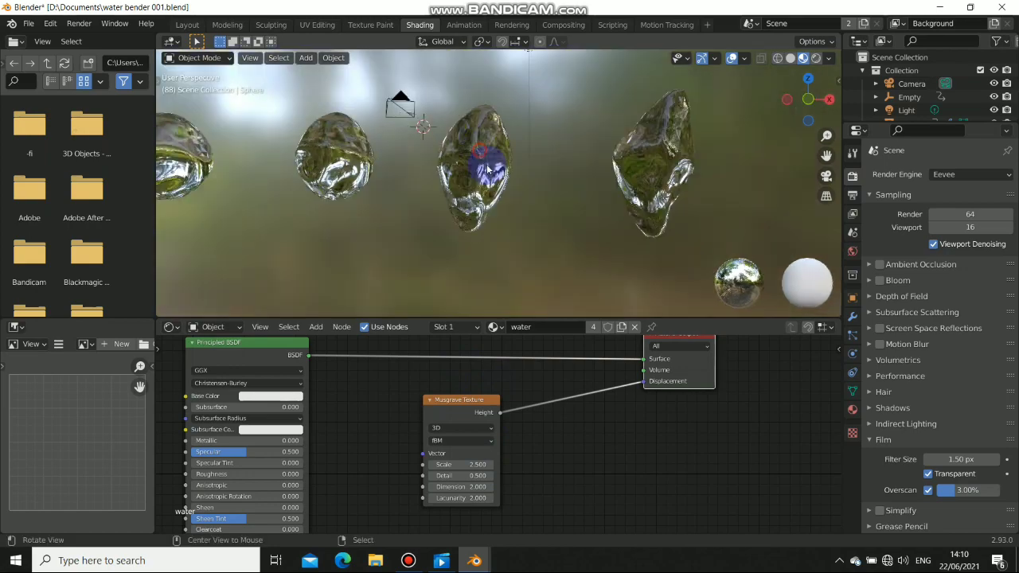
- Raise the Musgrave Texture's Scale to 22.600 and on to 51.200, examining the droplets' surface at each value
{"action": "left_click_drag", "start_coordinate": [466, 464], "coordinate": [558, 465]}
{"action": "scroll", "coordinate": [494, 216], "scroll_direction": "up", "scroll_amount": 6}
{"action": "scroll", "coordinate": [495, 217], "scroll_direction": "down", "scroll_amount": 8}
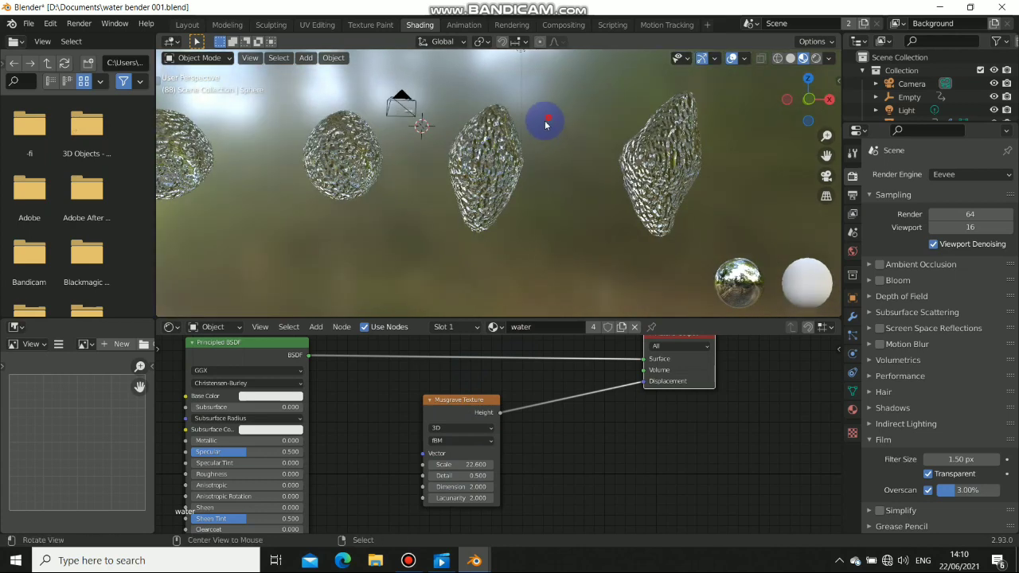
{"action": "middle_click_drag", "start_coordinate": [546, 124], "coordinate": [478, 263]}
{"action": "left_click", "coordinate": [495, 180]}
{"action": "left_click", "coordinate": [528, 191]}
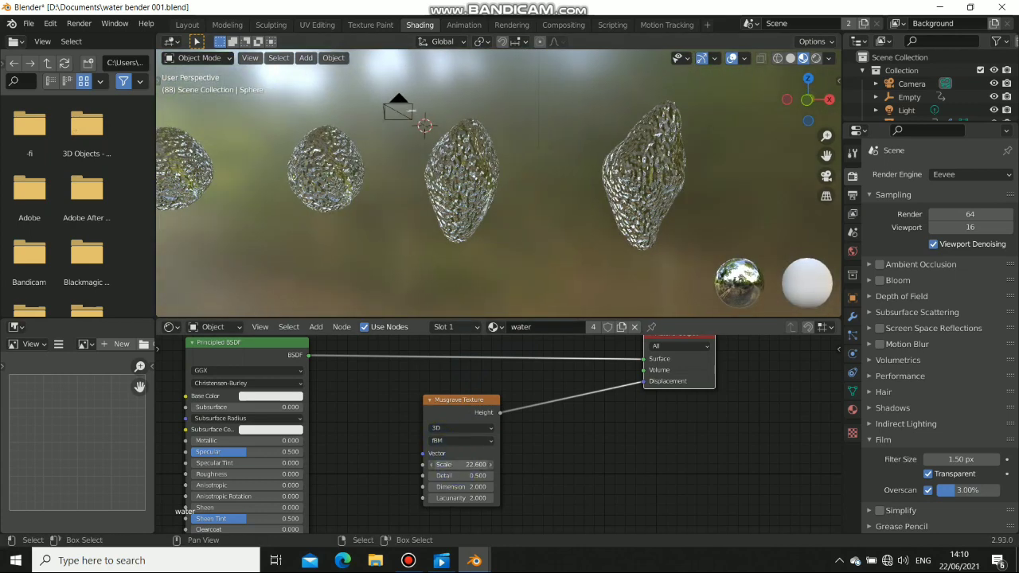
{"action": "left_click_drag", "start_coordinate": [462, 464], "coordinate": [517, 465]}
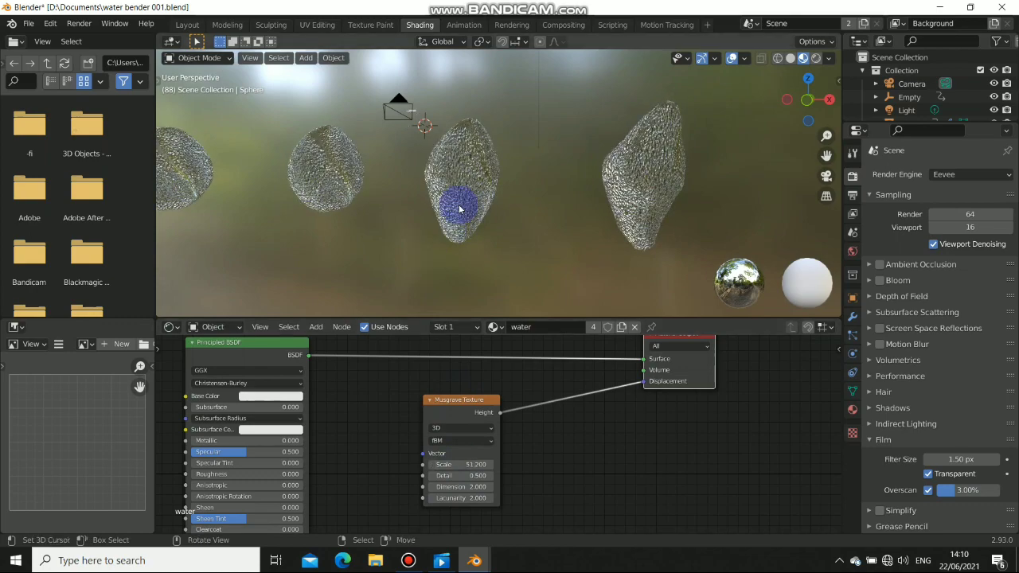
{"action": "middle_click_drag", "start_coordinate": [459, 209], "coordinate": [486, 207]}
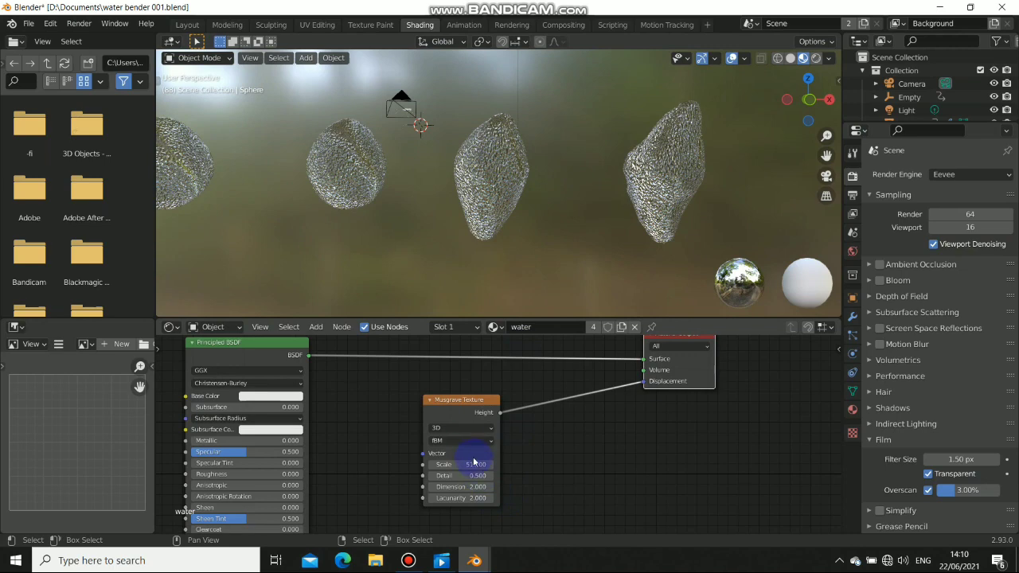
- Set the Musgrave Texture's Scale to 2.600 and view all four droplets
{"action": "left_click_drag", "start_coordinate": [477, 464], "coordinate": [446, 464]}
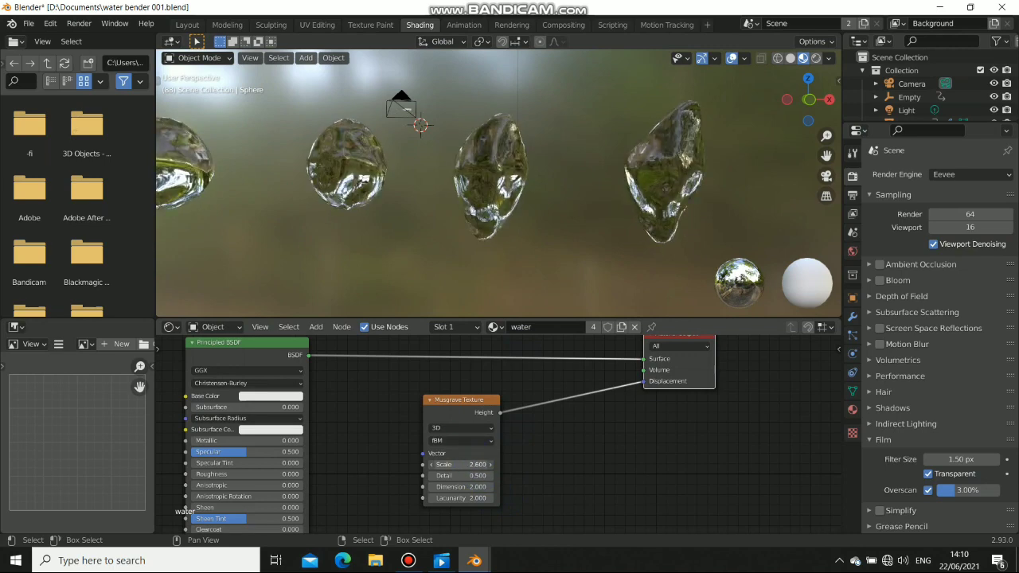
{"action": "middle_click_drag", "start_coordinate": [564, 267], "coordinate": [519, 186]}
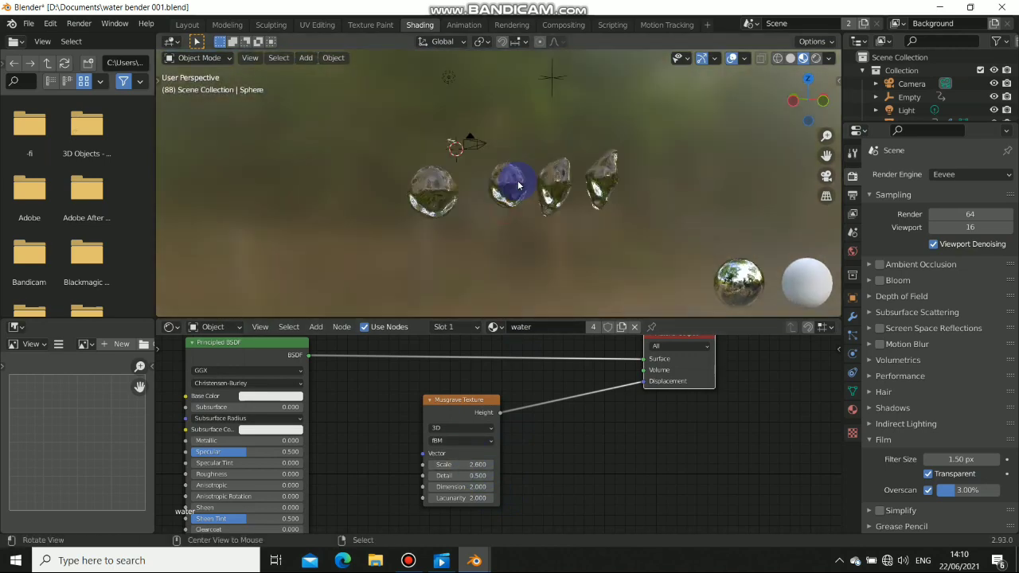
{"action": "middle_click_drag", "start_coordinate": [409, 405], "coordinate": [528, 409]}
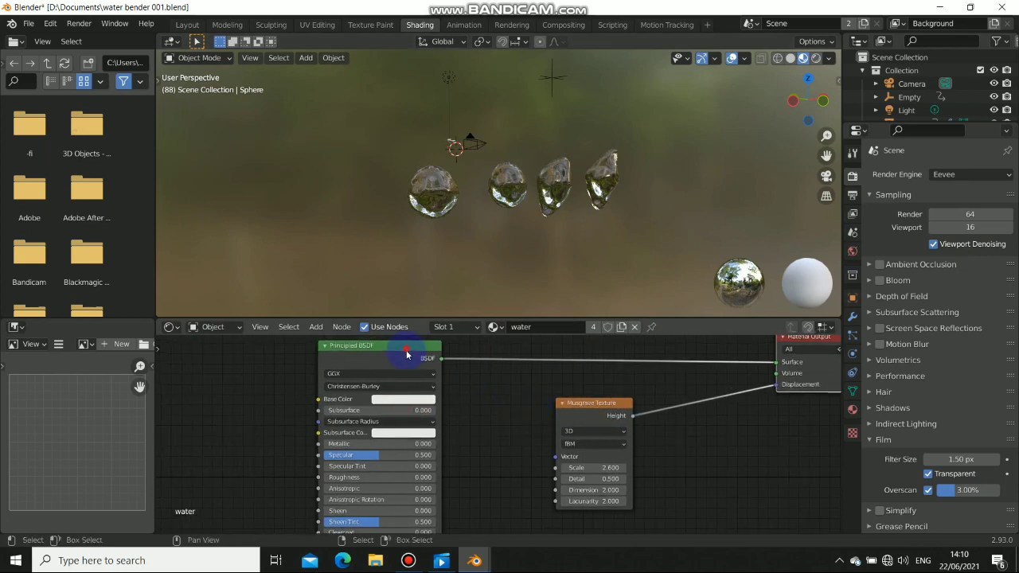
- Return to the Layout workspace, use Solid shading, select the hand's Plane emitter, and look through the camera
{"action": "left_click", "coordinate": [189, 24]}
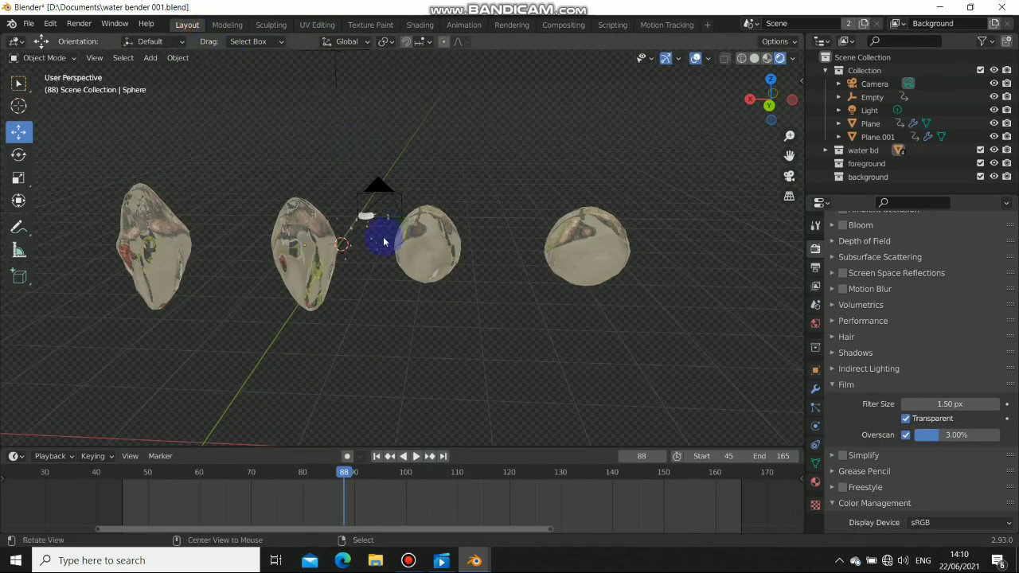
{"action": "left_click", "coordinate": [754, 58]}
{"action": "mouse_move", "coordinate": [419, 273]}
{"action": "middle_mouse_down"}
{"action": "mouse_move", "coordinate": [548, 264]}
{"action": "mouse_move", "coordinate": [522, 231]}
{"action": "mouse_move", "coordinate": [358, 223]}
{"action": "mouse_move", "coordinate": [252, 239]}
{"action": "middle_mouse_up"}
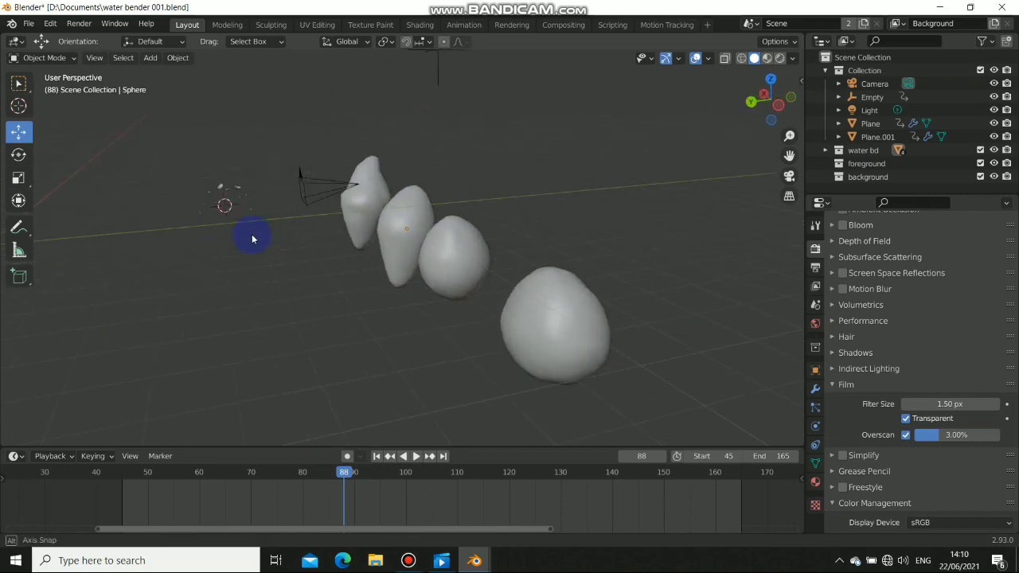
{"action": "left_click", "coordinate": [235, 183]}
{"action": "key", "text": "KP_0"}
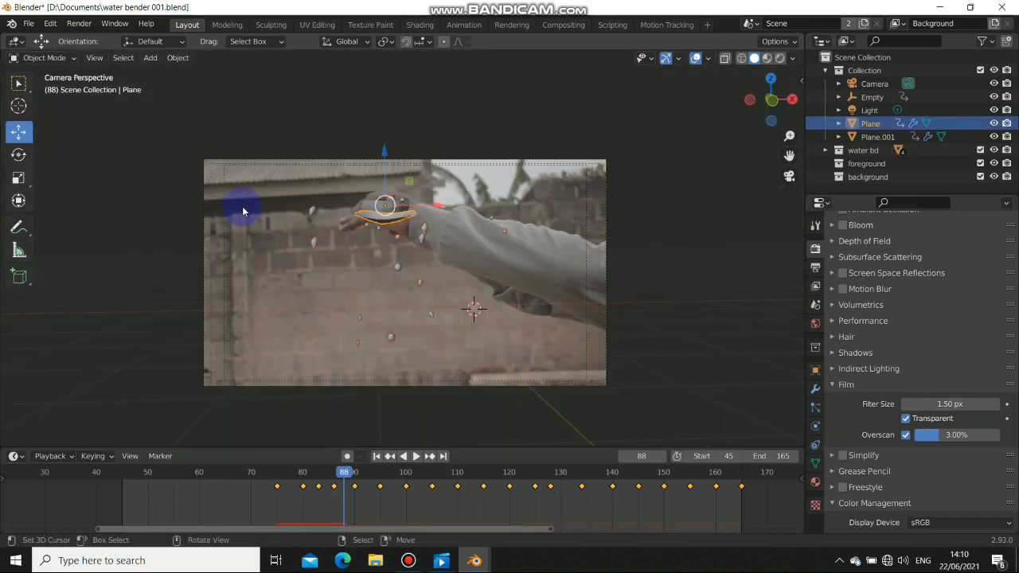
- Play the animation through the camera up to frame 94 to examine the droplets emitted from the hand plane
{"action": "left_click_drag", "start_coordinate": [454, 482], "coordinate": [371, 483]}
{"action": "key", "text": "space"}
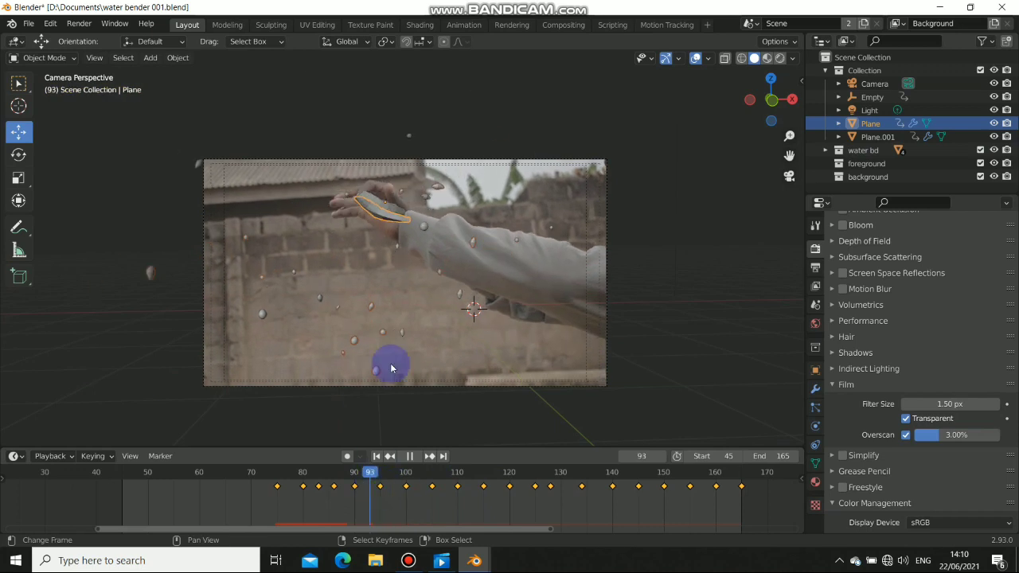
{"action": "key", "text": "space"}
{"action": "middle_click_drag", "start_coordinate": [401, 237], "coordinate": [467, 278], "text": "shift"}
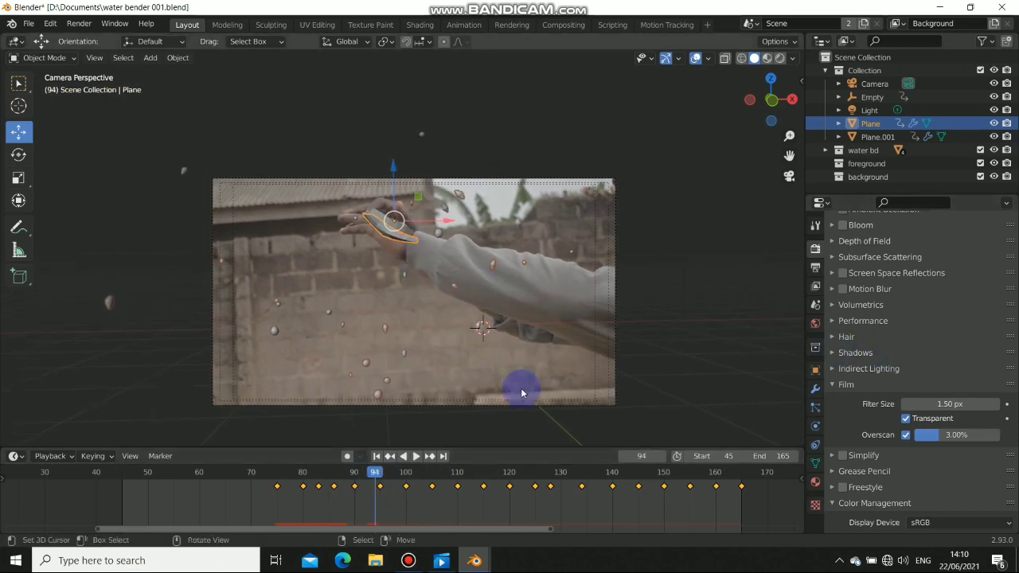
- Show the particle settings of the hand's Plane, including its emission values
{"action": "left_click", "coordinate": [815, 408]}
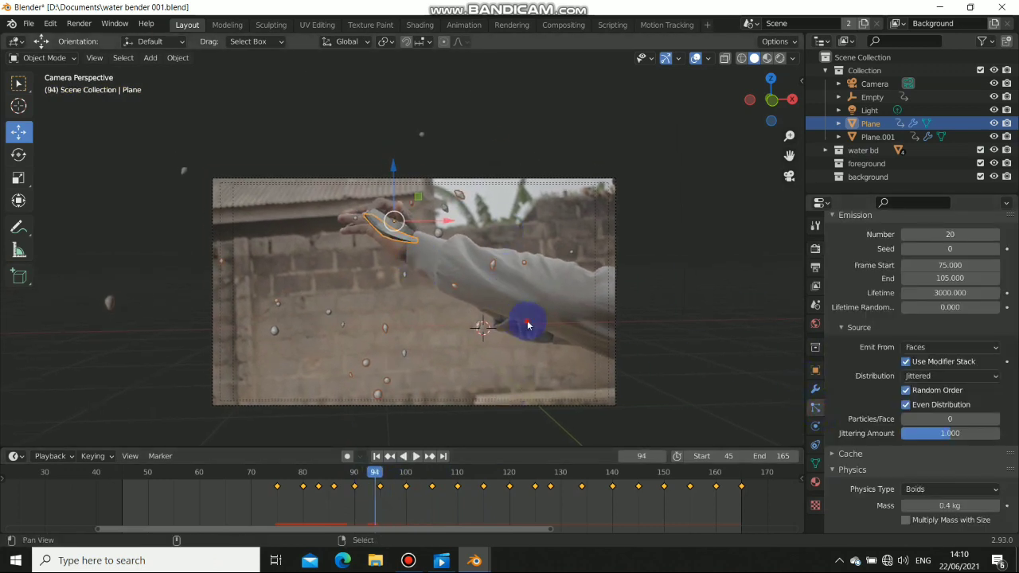
{"action": "middle_click_drag", "start_coordinate": [528, 326], "coordinate": [470, 182], "text": "shift"}
{"action": "scroll", "coordinate": [951, 311], "scroll_direction": "up", "scroll_amount": 4}
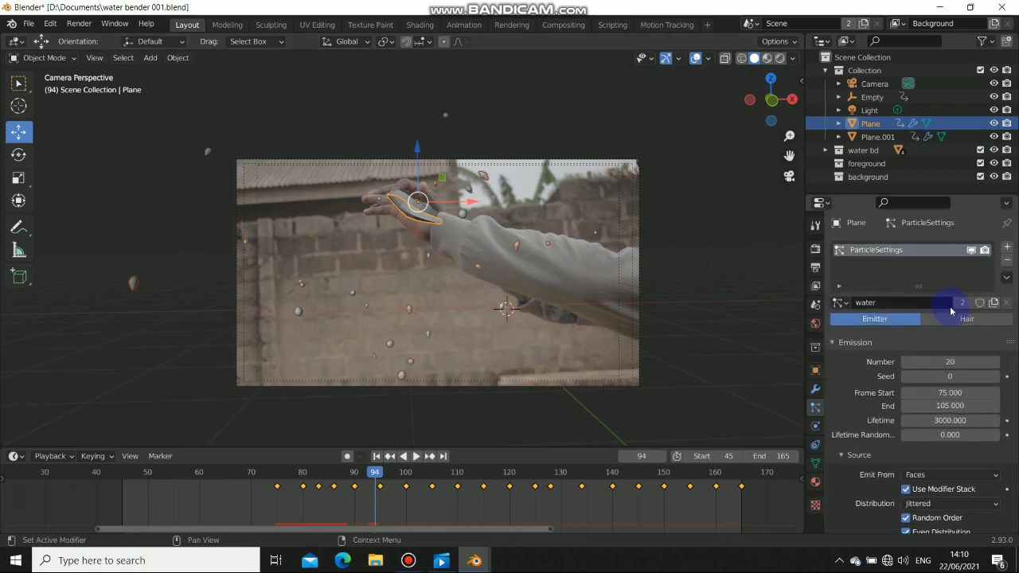
- Leave the camera view, select all four droplet spheres, and expand the water bd collection to show its objects
{"action": "middle_click_drag", "start_coordinate": [797, 334], "coordinate": [518, 221]}
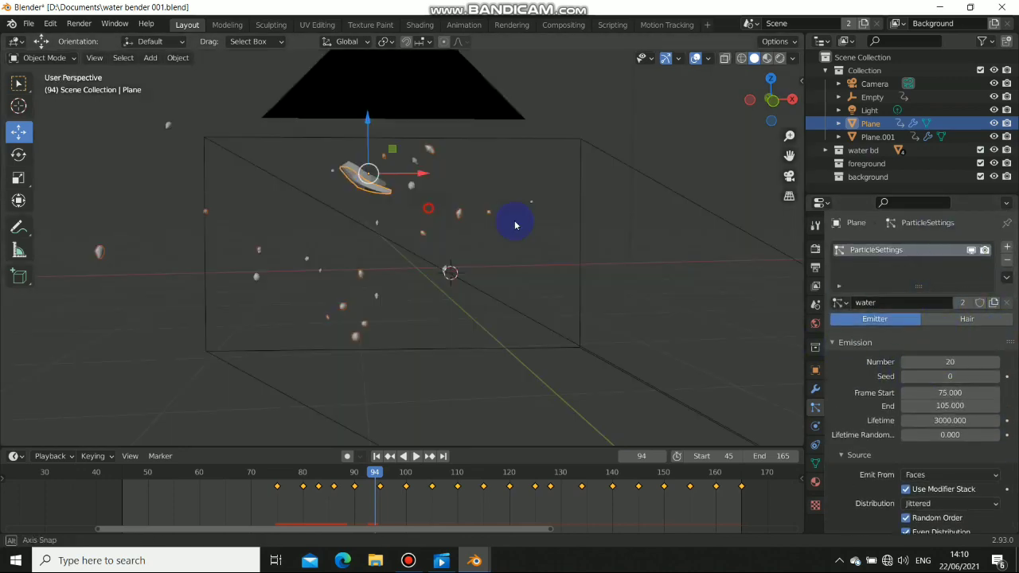
{"action": "scroll", "coordinate": [535, 228], "scroll_direction": "up", "scroll_amount": 5}
{"action": "scroll", "coordinate": [562, 263], "scroll_direction": "down", "scroll_amount": 2}
{"action": "middle_click_drag", "start_coordinate": [566, 273], "coordinate": [583, 298]}
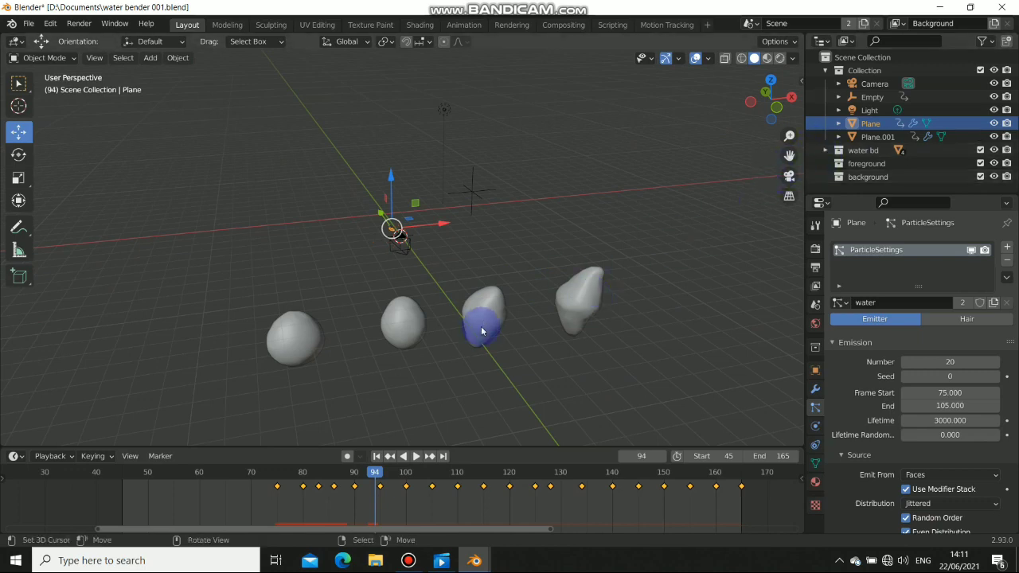
{"action": "left_click", "coordinate": [601, 316]}
{"action": "left_click", "coordinate": [490, 318], "text": "shift"}
{"action": "left_click", "coordinate": [406, 323], "text": "shift"}
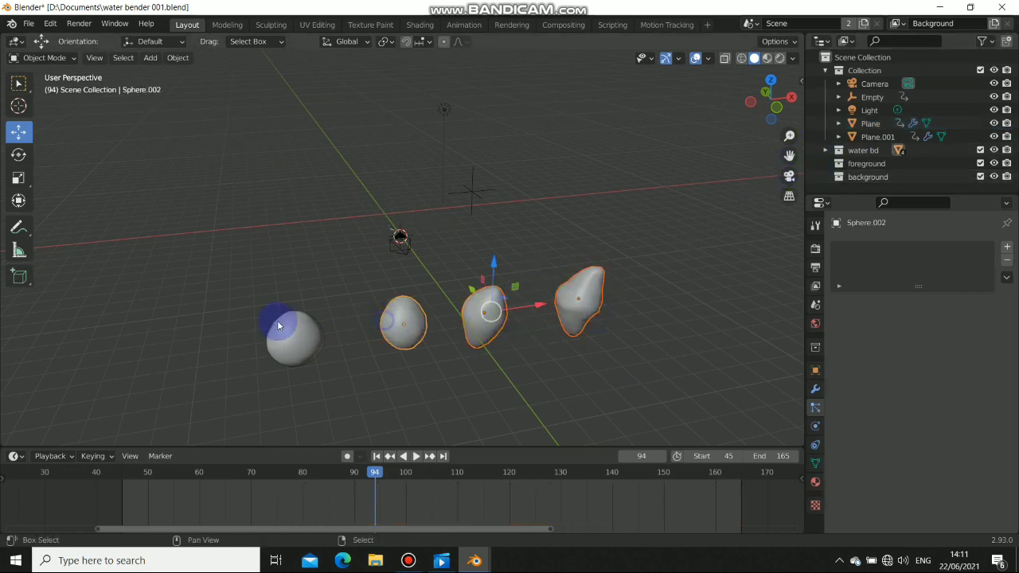
{"action": "left_click", "coordinate": [291, 326], "text": "shift"}
{"action": "left_click", "coordinate": [826, 151]}
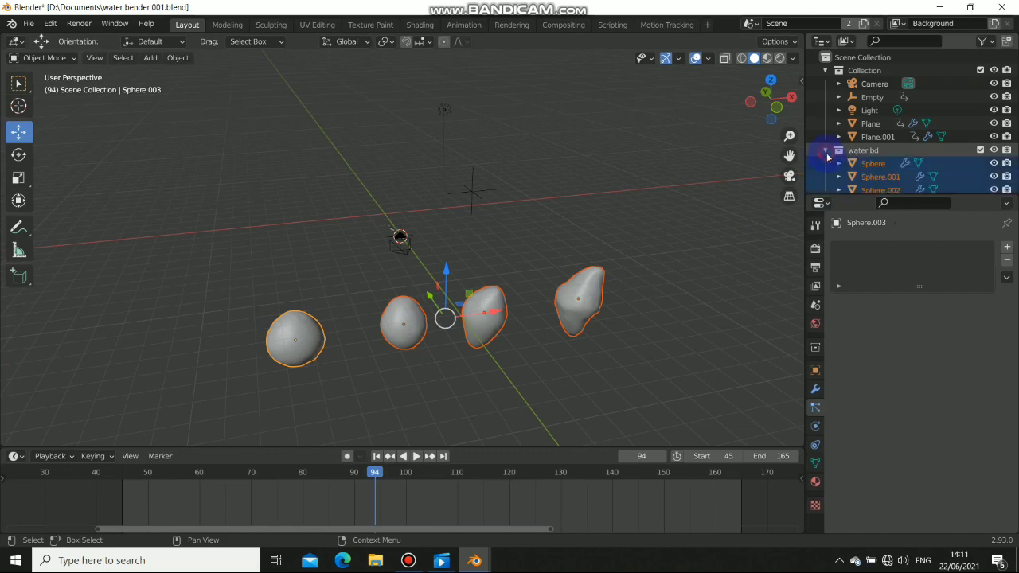
{"action": "scroll", "coordinate": [868, 158], "scroll_direction": "down", "scroll_amount": 3}
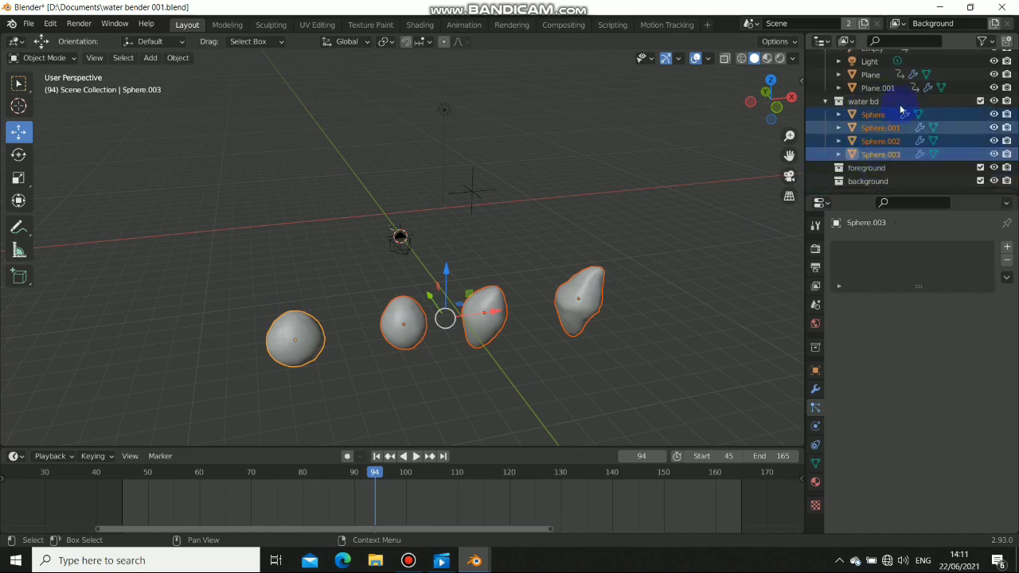
- Collapse the water bd collection and examine the hand Plane's particle settings from emission through Boids physics to render
{"action": "left_click", "coordinate": [821, 104]}
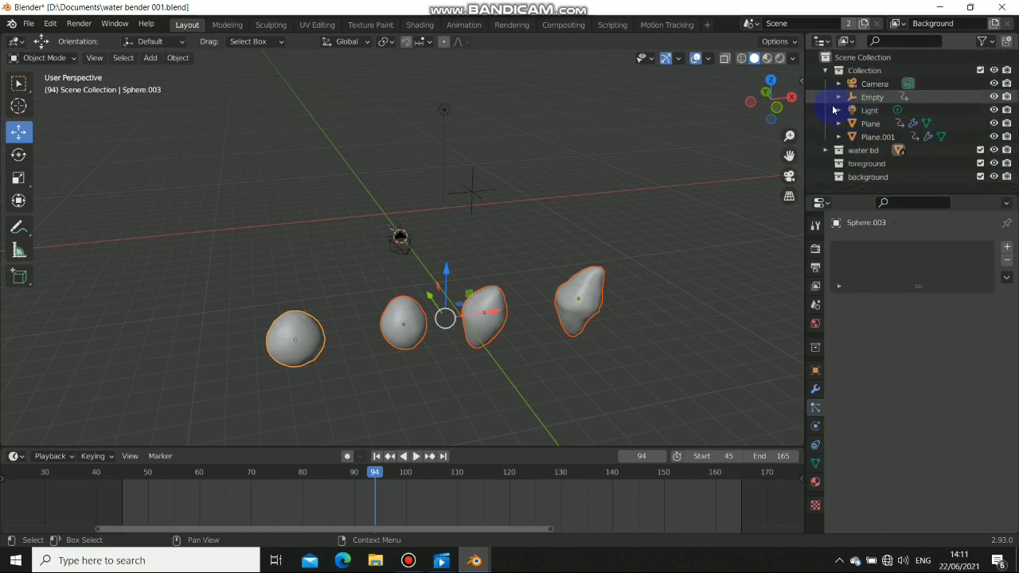
{"action": "left_click", "coordinate": [563, 312]}
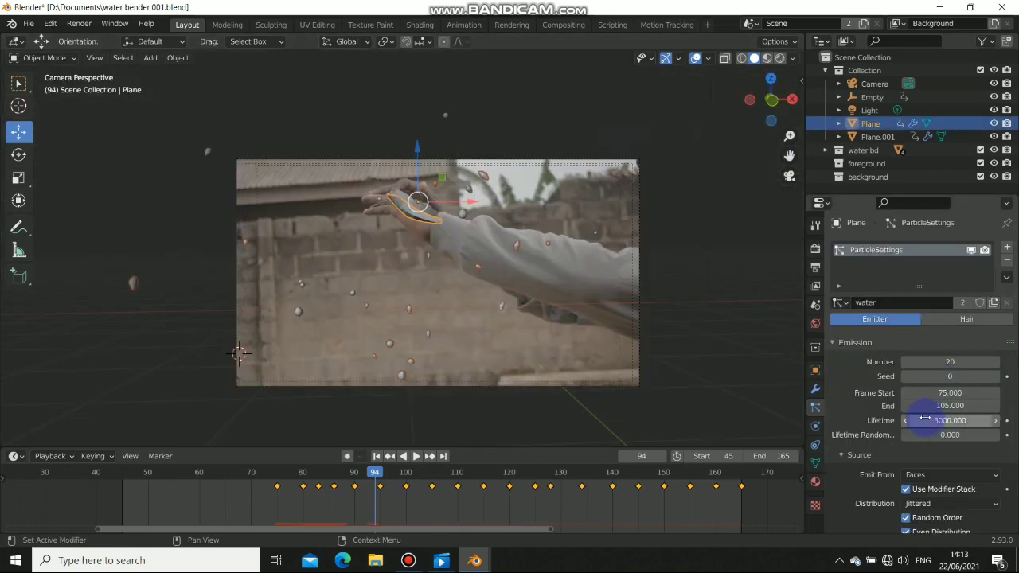
{"action": "scroll", "coordinate": [910, 422], "scroll_direction": "down", "scroll_amount": 3}
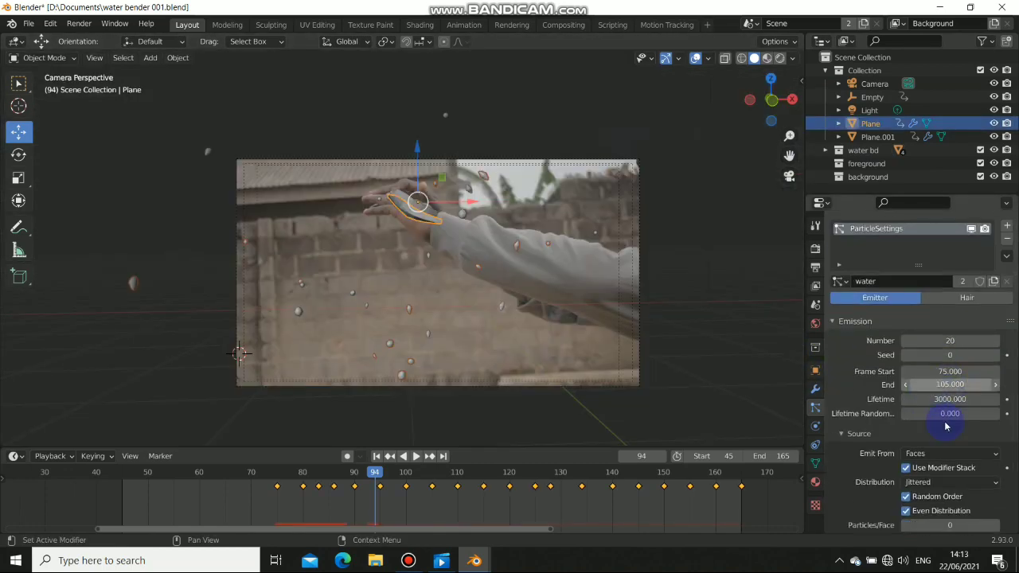
{"action": "scroll", "coordinate": [900, 372], "scroll_direction": "down", "scroll_amount": 6}
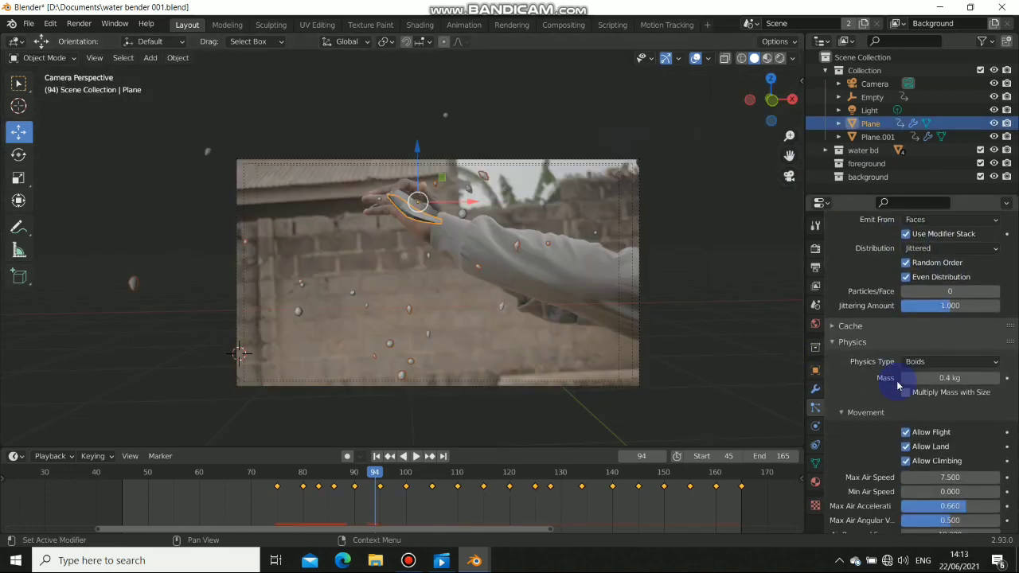
{"action": "scroll", "coordinate": [880, 398], "scroll_direction": "down", "scroll_amount": 10}
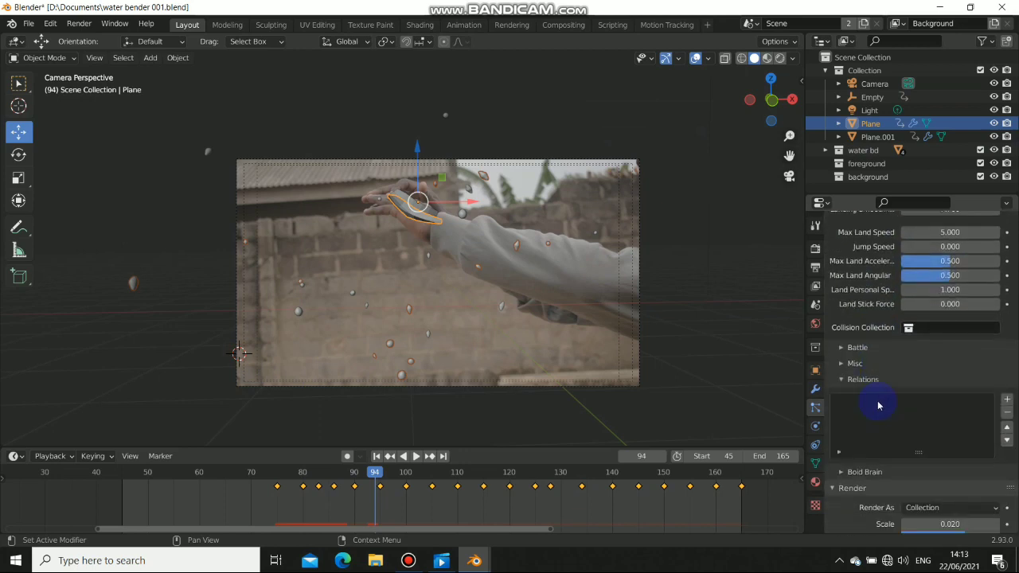
{"action": "scroll", "coordinate": [904, 398], "scroll_direction": "down", "scroll_amount": 2}
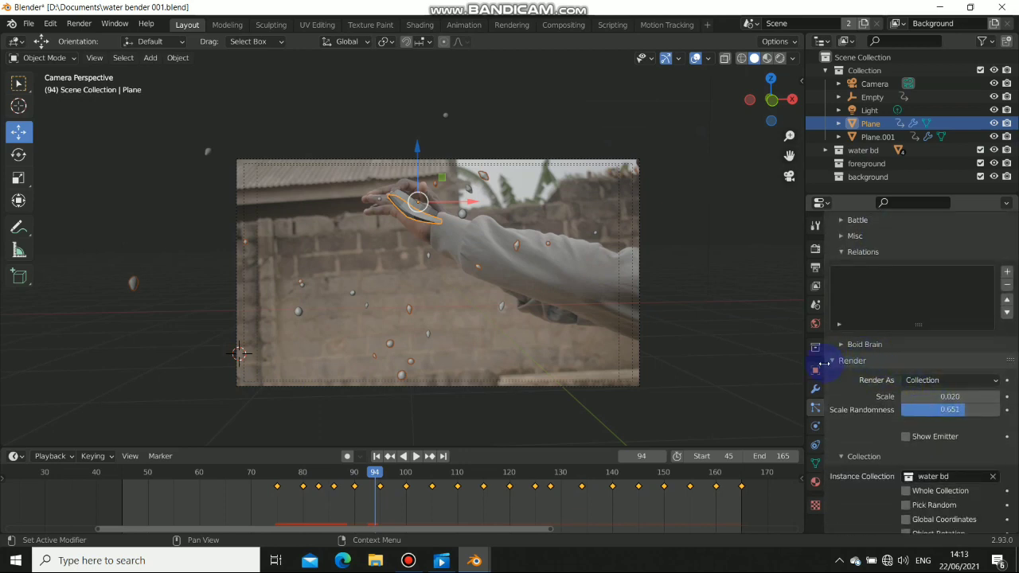
- Choose Collection as the particles' render type and show the settings for the water bd instance collection
{"action": "left_click", "coordinate": [932, 380]}
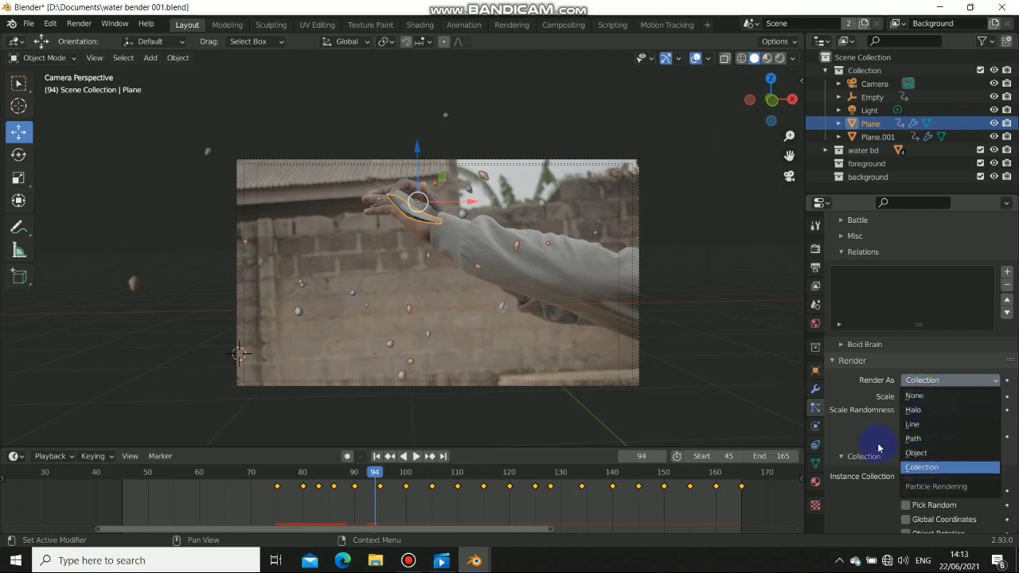
{"action": "left_click", "coordinate": [908, 468]}
{"action": "scroll", "coordinate": [897, 438], "scroll_direction": "down", "scroll_amount": 2}
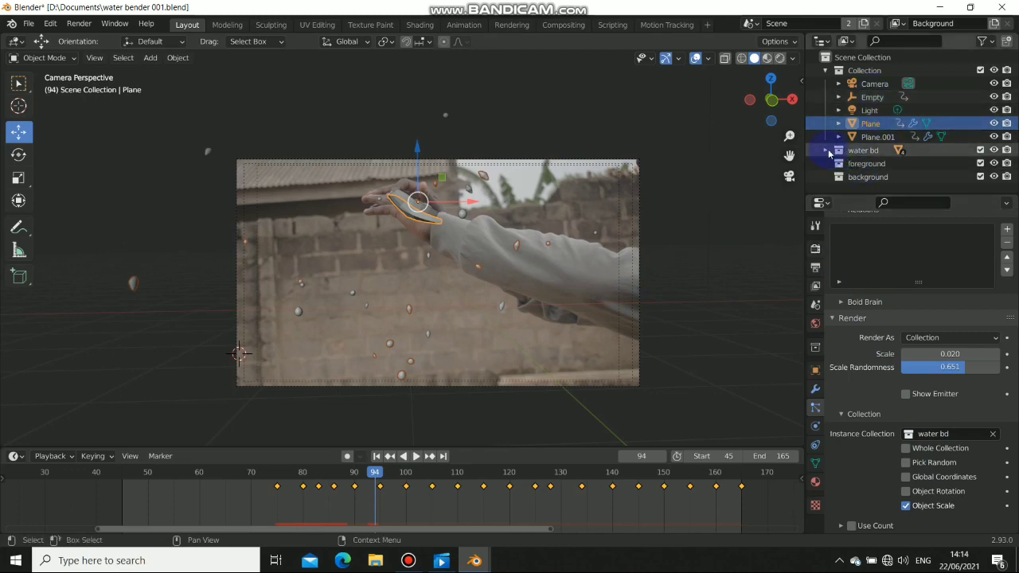
- Orbit around the scene to view the four droplet spheres, and return to the camera view
{"action": "middle_click_drag", "start_coordinate": [475, 280], "coordinate": [127, 360]}
{"action": "middle_click_drag", "start_coordinate": [523, 316], "coordinate": [305, 370]}
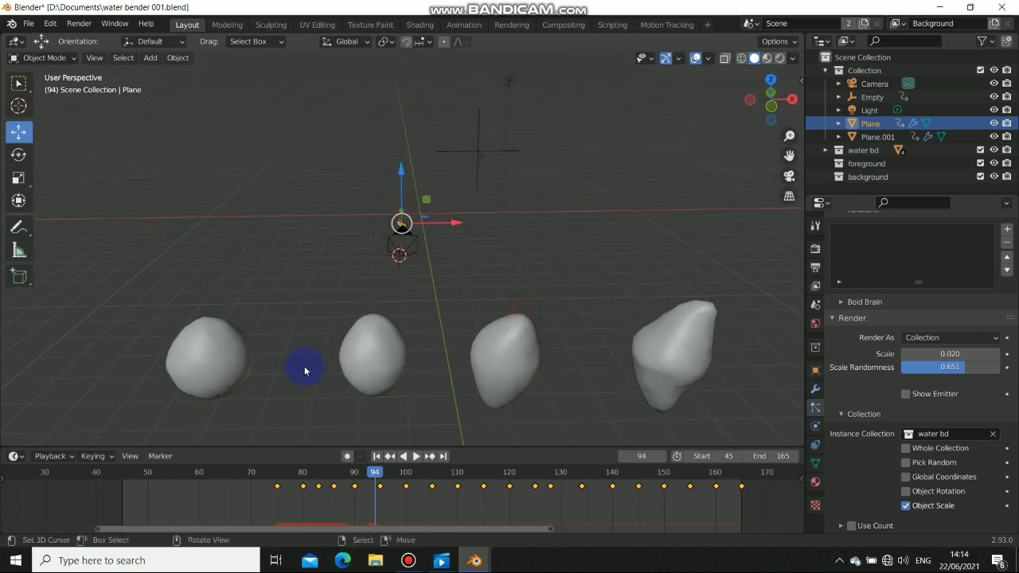
{"action": "key", "text": "KP_0"}
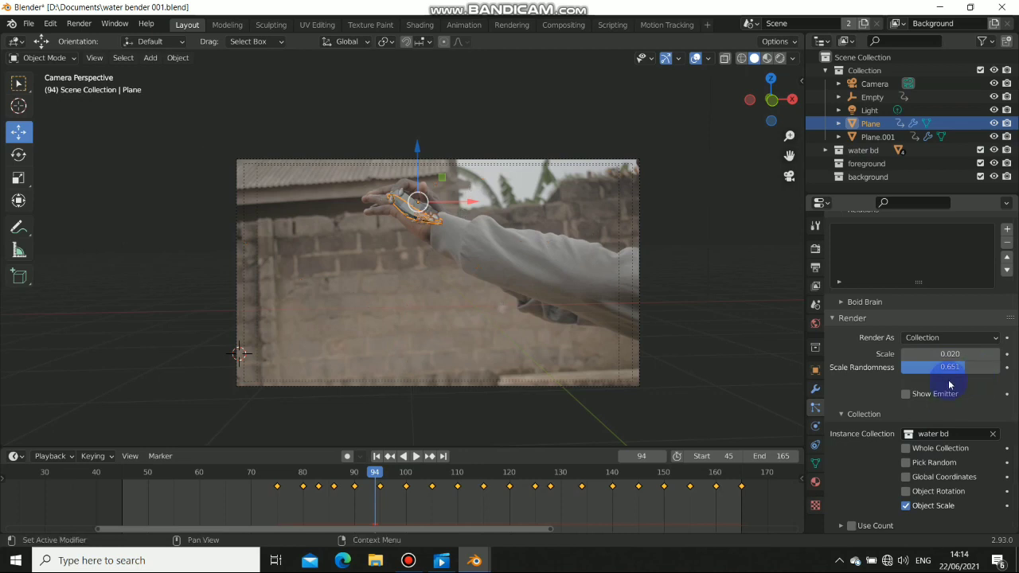
- Try particle scales of 0.010 and 0.520 on the hand's Plane while scrubbing the timeline, and undo the changes
{"action": "mouse_move", "coordinate": [950, 353]}
{"action": "left_mouse_down"}
{"action": "mouse_move", "coordinate": [991, 354]}
{"action": "mouse_move", "coordinate": [943, 353]}
{"action": "left_mouse_up"}
{"action": "left_click_drag", "start_coordinate": [428, 489], "coordinate": [488, 487]}
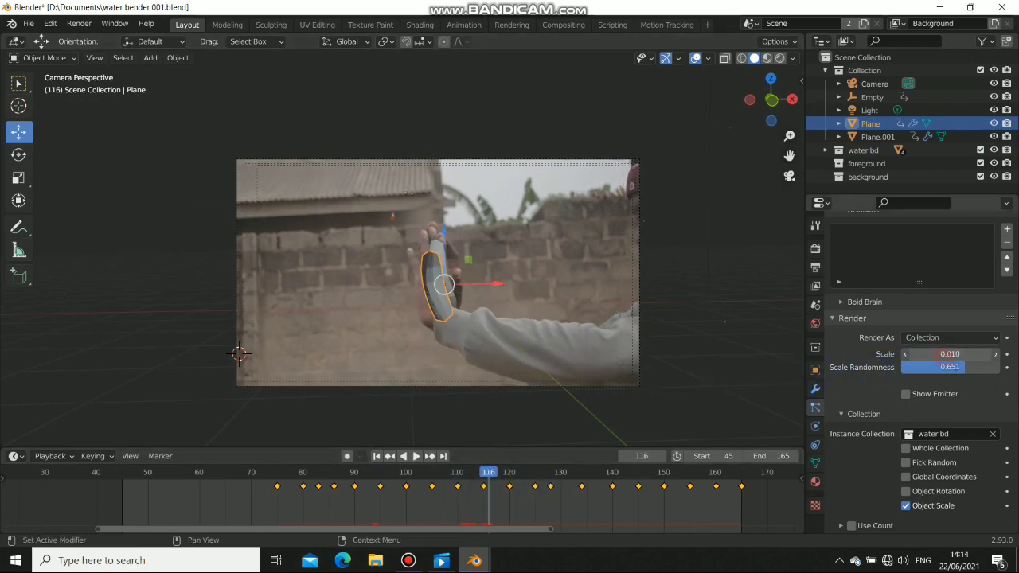
{"action": "key", "text": "ctrl+z"}
{"action": "left_click_drag", "start_coordinate": [382, 501], "coordinate": [454, 501]}
{"action": "key", "text": "ctrl+shift+z"}
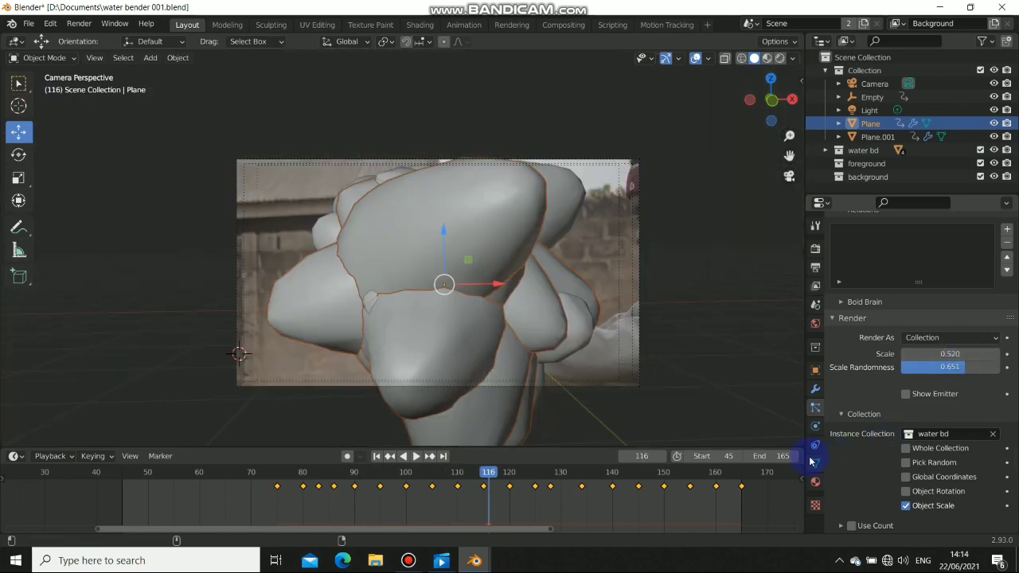
{"action": "left_click_drag", "start_coordinate": [806, 460], "coordinate": [458, 508]}
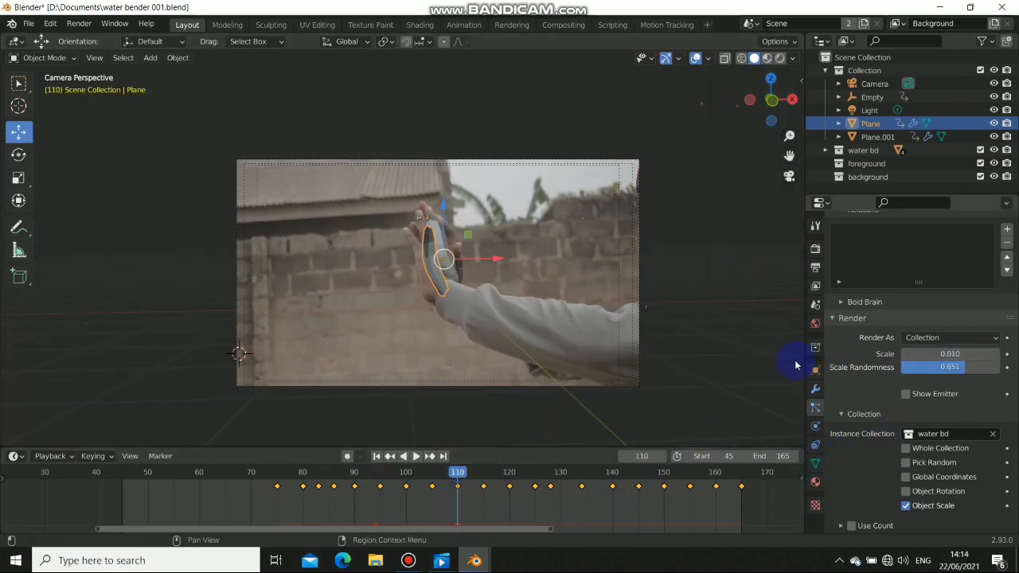
{"action": "key", "text": "ctrl+z"}
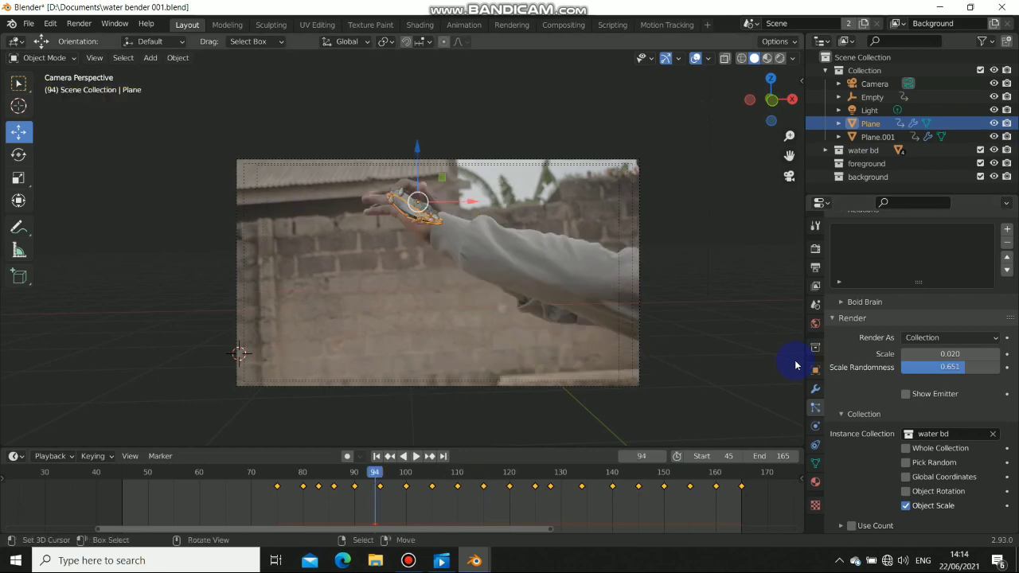
- Scrub to frame 108 and turn on Show Emitter for the hand Plane's particle system
{"action": "mouse_move", "coordinate": [443, 488]}
{"action": "left_mouse_down"}
{"action": "mouse_move", "coordinate": [528, 483]}
{"action": "mouse_move", "coordinate": [448, 489]}
{"action": "left_mouse_up"}
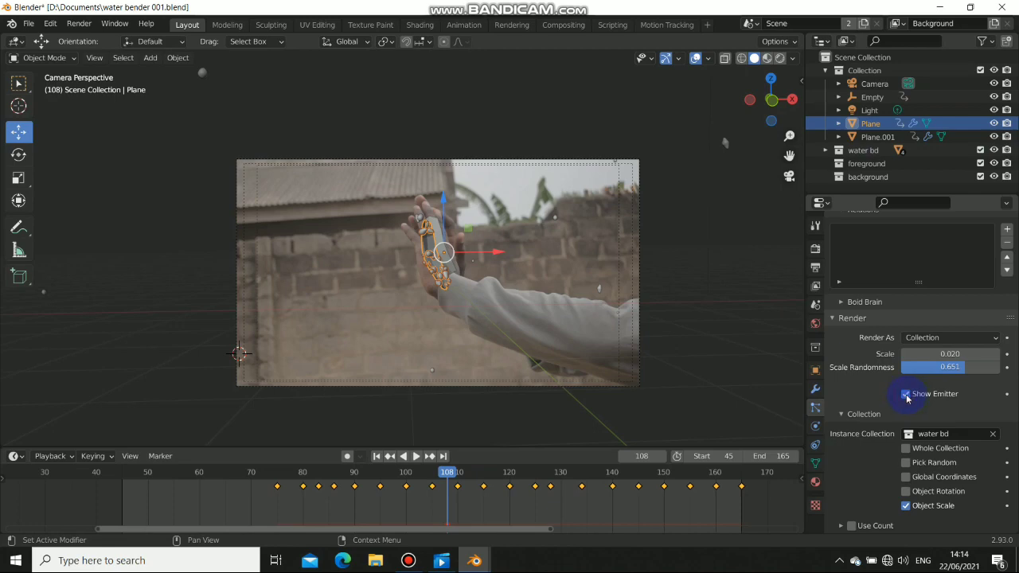
{"action": "scroll", "coordinate": [470, 263], "scroll_direction": "up", "scroll_amount": 6}
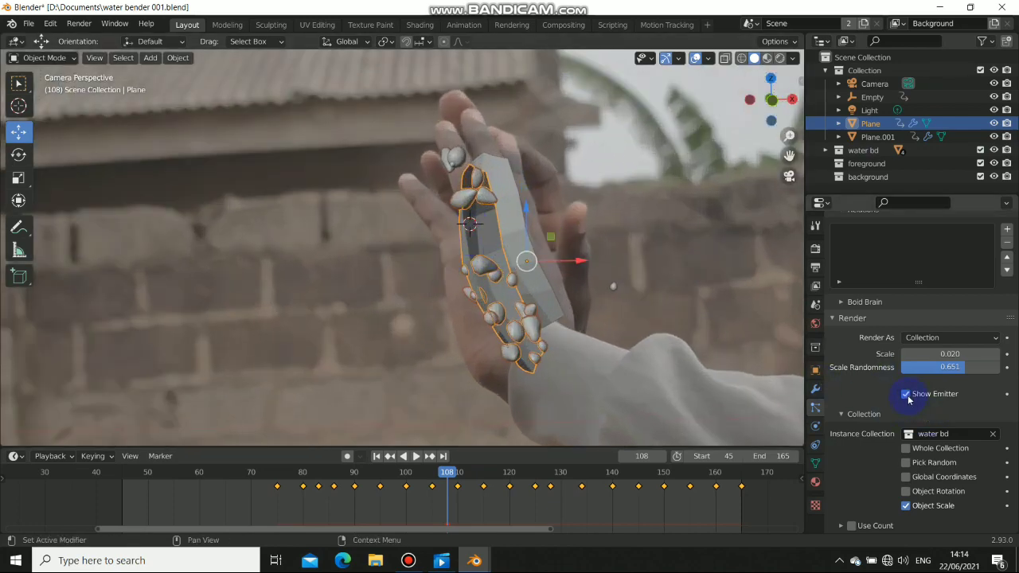
{"action": "key", "text": "Home"}
- Play the animation from frame 45 to frame 112 to check the emitter and droplets through the camera
{"action": "left_click", "coordinate": [377, 456]}
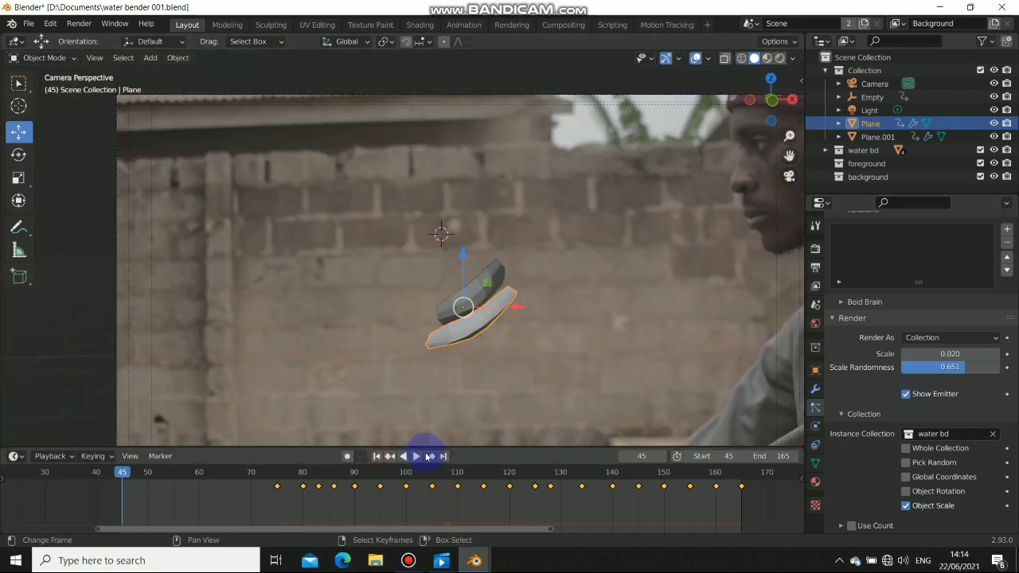
{"action": "left_click", "coordinate": [417, 457]}
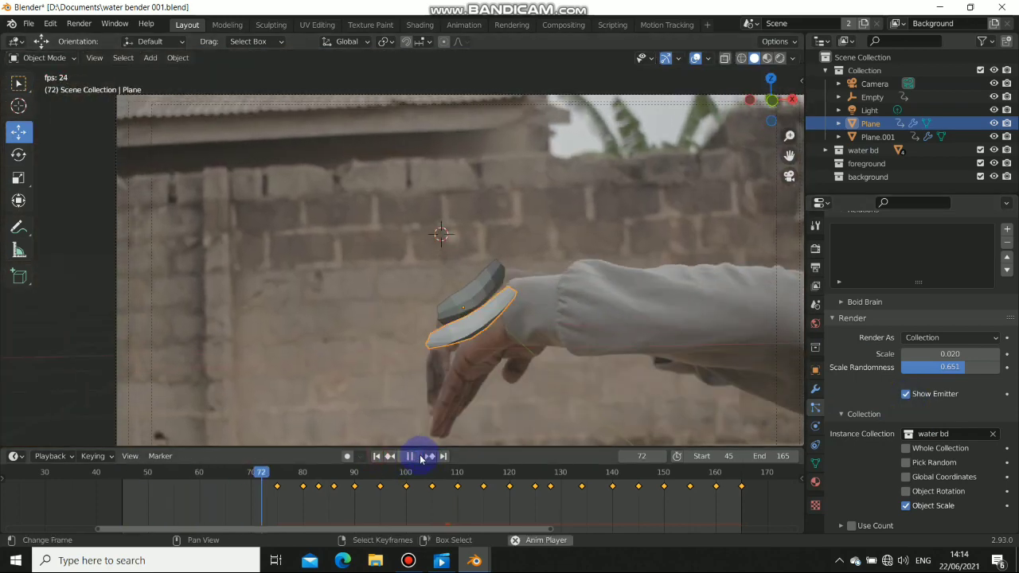
{"action": "left_click", "coordinate": [420, 457]}
{"action": "scroll", "coordinate": [512, 292], "scroll_direction": "down", "scroll_amount": 5}
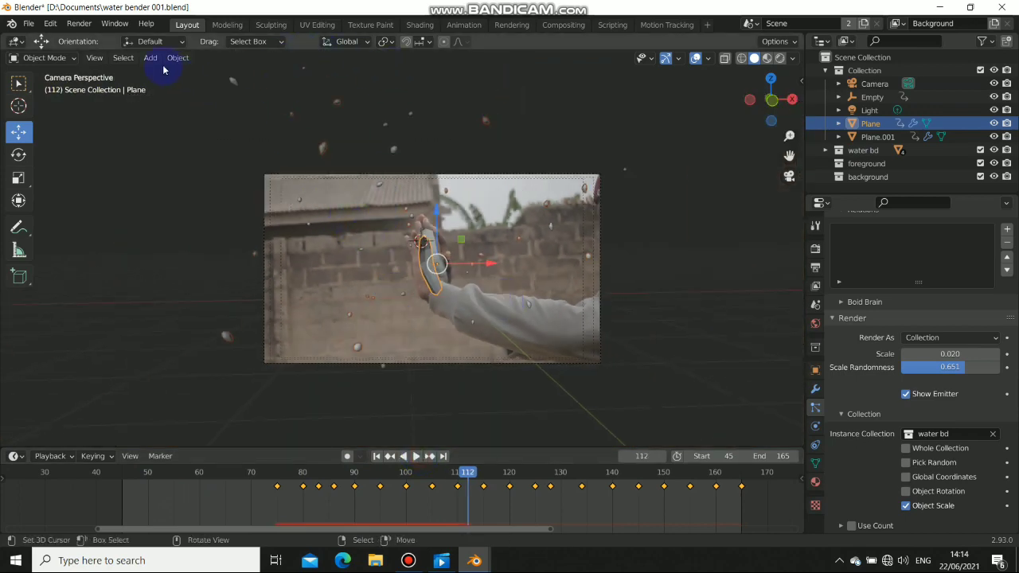
- Render frame 112, examine the emitter plane among the droplets up close, and close the render window
{"action": "left_click", "coordinate": [77, 24]}
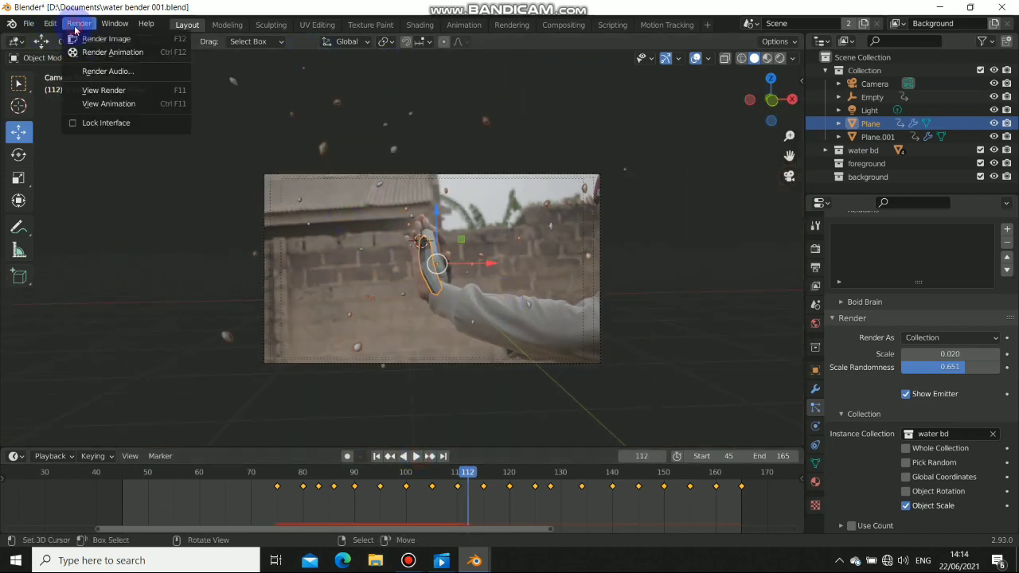
{"action": "left_click", "coordinate": [86, 37]}
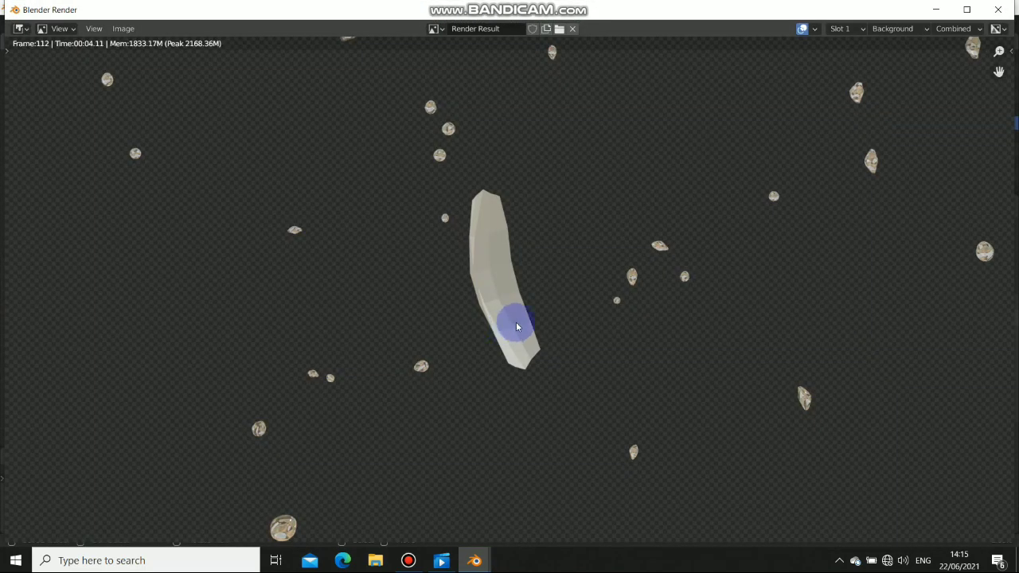
{"action": "scroll", "coordinate": [516, 326], "scroll_direction": "down", "scroll_amount": 4}
{"action": "scroll", "coordinate": [562, 291], "scroll_direction": "up", "scroll_amount": 5}
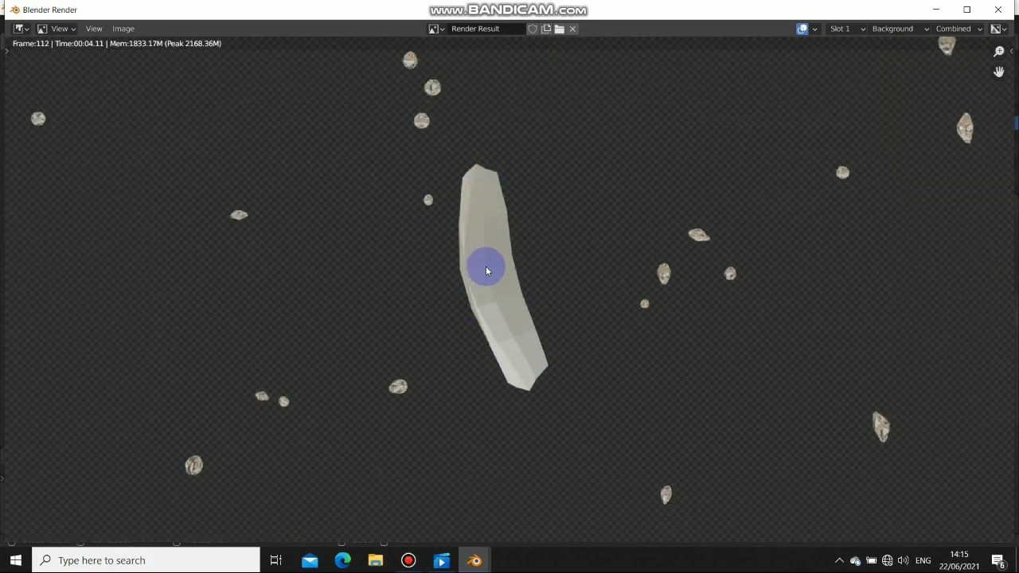
{"action": "scroll", "coordinate": [487, 272], "scroll_direction": "down", "scroll_amount": 5}
{"action": "left_click", "coordinate": [998, 9]}
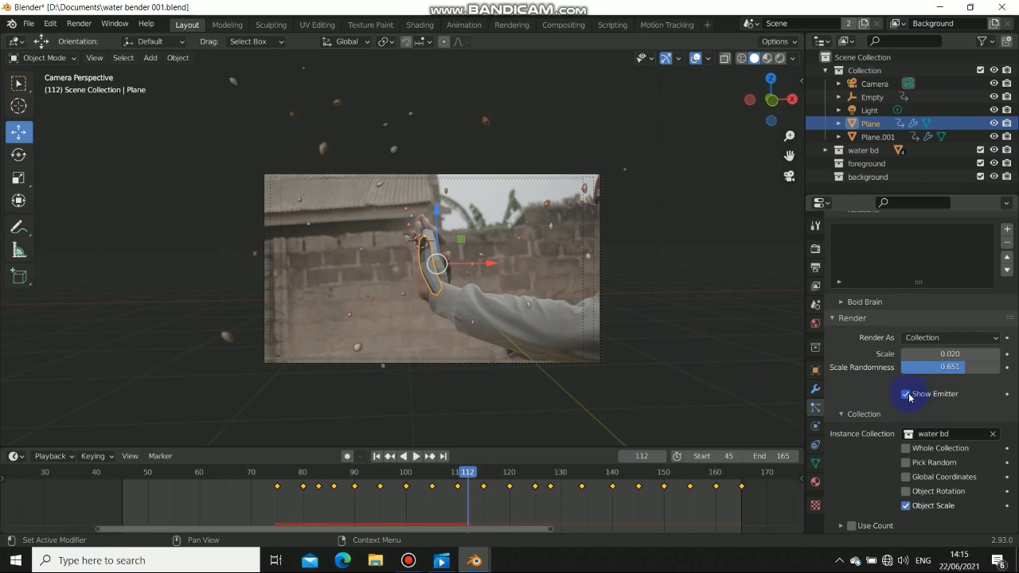
- Turn off Show Emitter for the hand's Plane and render frame 112 again
{"action": "left_click", "coordinate": [78, 24]}
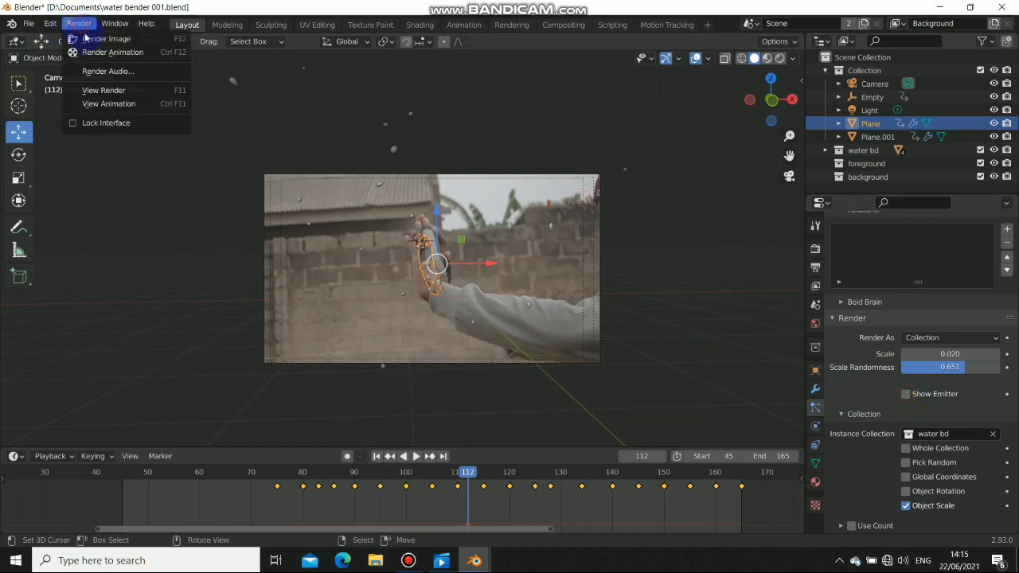
{"action": "left_click", "coordinate": [86, 37]}
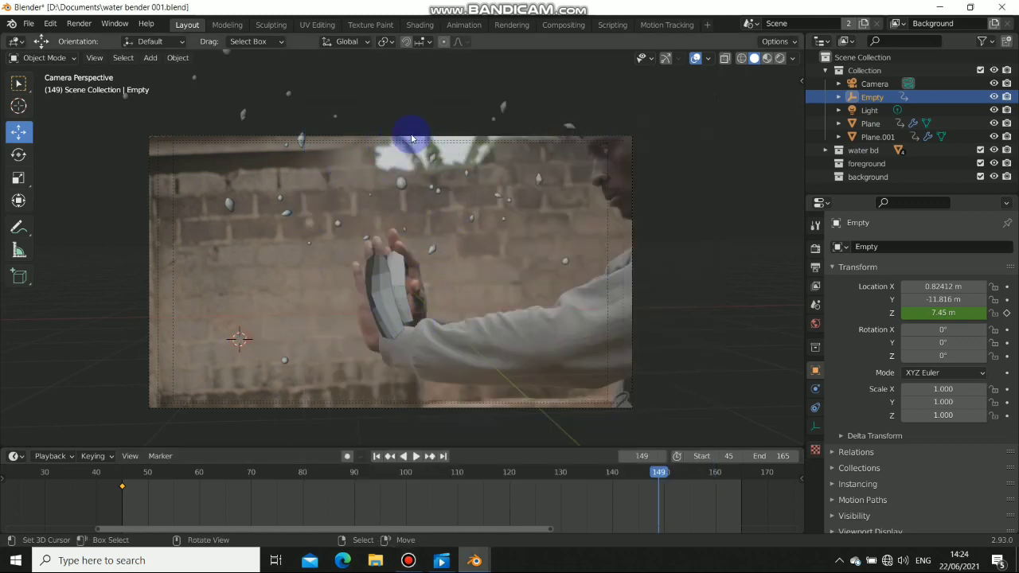
- Scrub the footage back to frame 102 and create a new empty scene
{"action": "left_click_drag", "start_coordinate": [557, 487], "coordinate": [416, 492]}
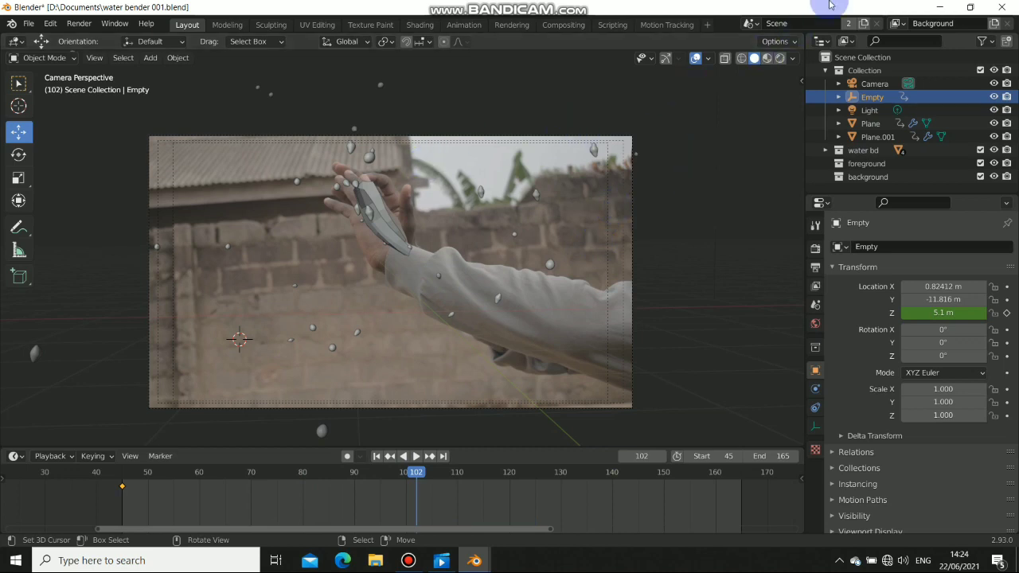
{"action": "left_click", "coordinate": [750, 27]}
{"action": "left_click", "coordinate": [865, 25]}
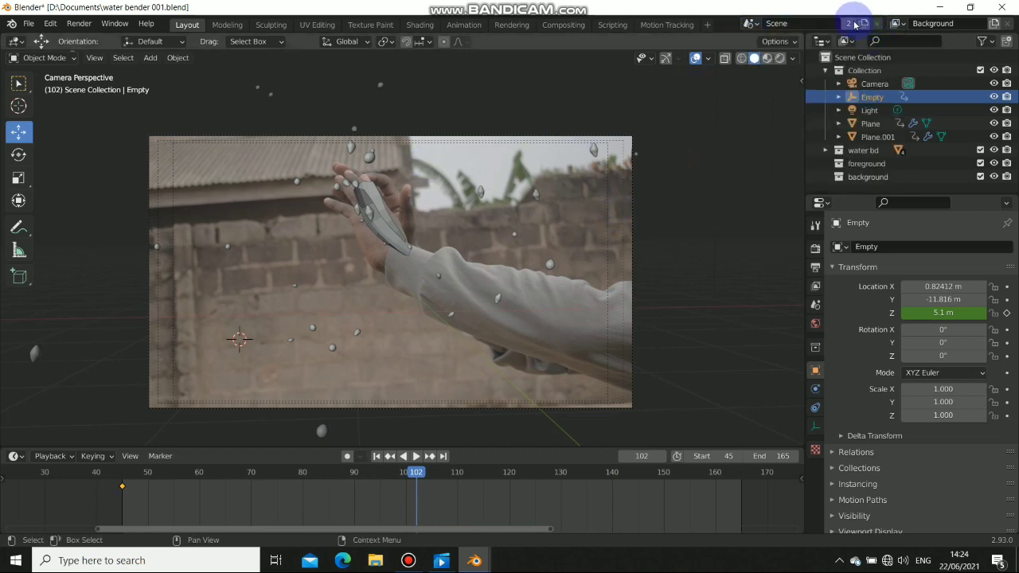
{"action": "left_click", "coordinate": [842, 48]}
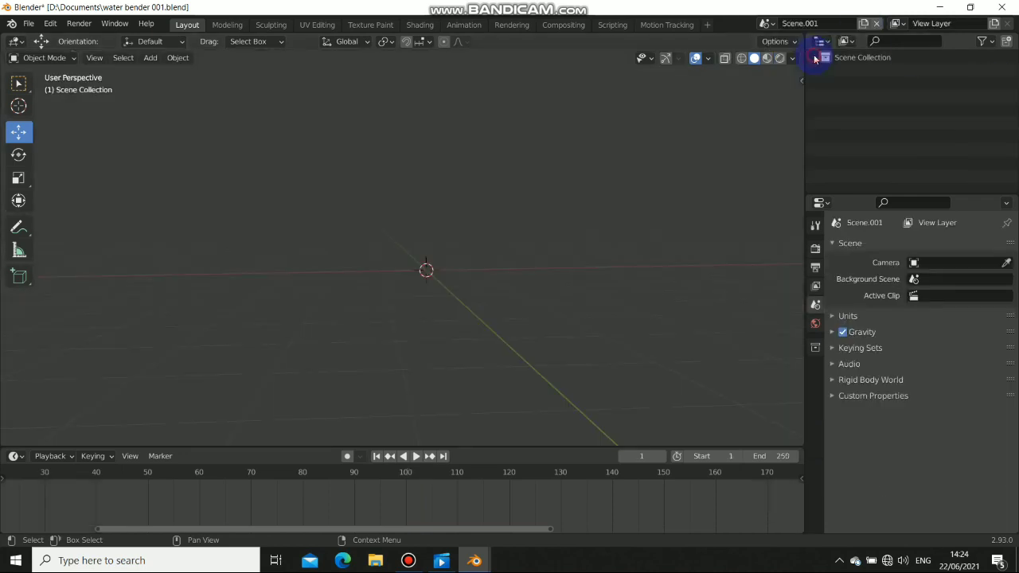
- Add a UV sphere at the origin of the new scene and scale it
{"action": "middle_click_drag", "start_coordinate": [508, 209], "coordinate": [464, 305]}
{"action": "key", "text": "shift+a"}
{"action": "mouse_move", "coordinate": [430, 278]}
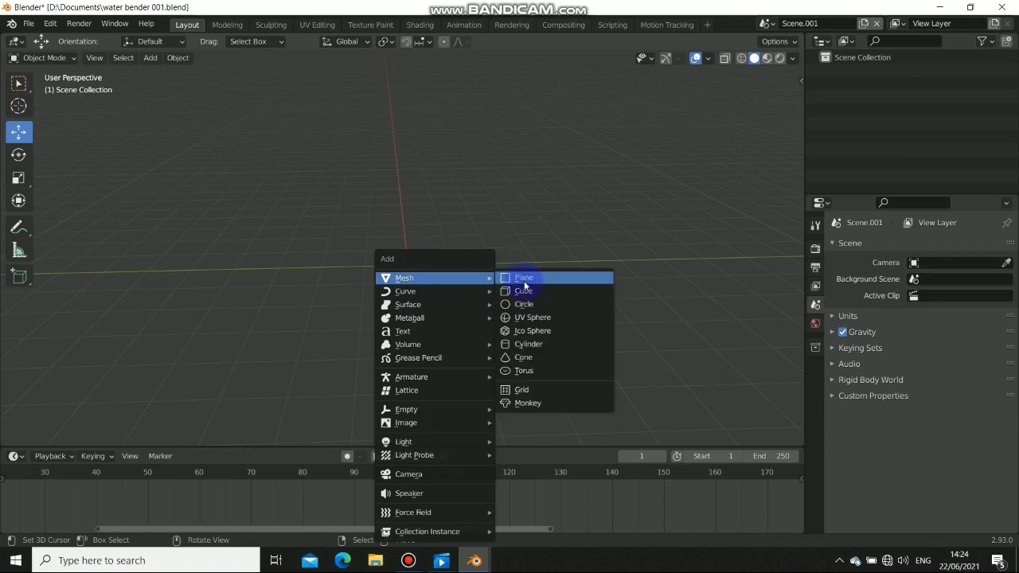
{"action": "left_click", "coordinate": [529, 316]}
{"action": "middle_click_drag", "start_coordinate": [520, 310], "coordinate": [773, 359]}
{"action": "key", "text": "s"}
{"action": "left_click", "coordinate": [470, 288]}
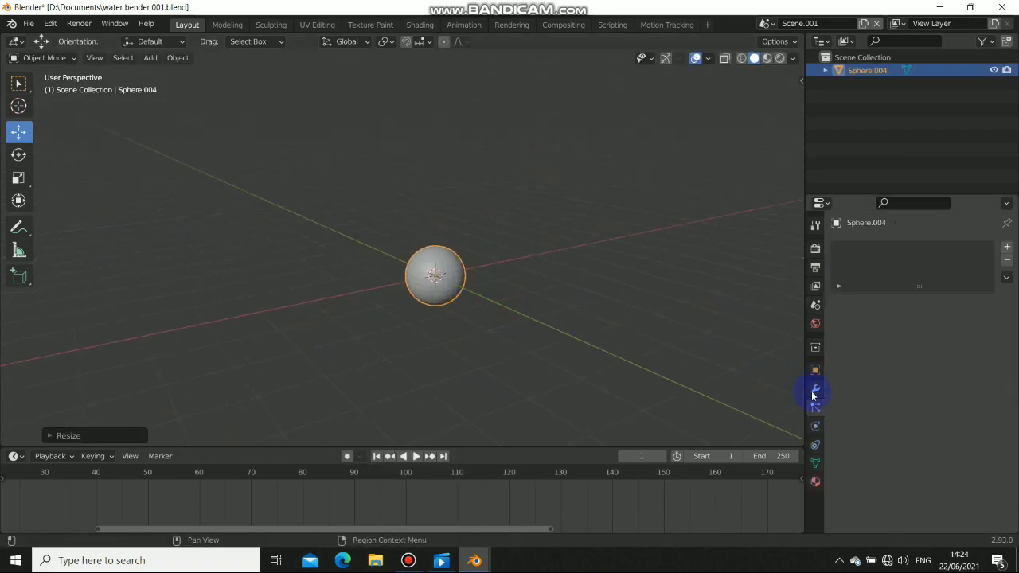
- Add an emitter particle system to the sphere and play the animation to preview the falling particles
{"action": "left_click", "coordinate": [1008, 248]}
{"action": "middle_click_drag", "start_coordinate": [474, 321], "coordinate": [483, 362]}
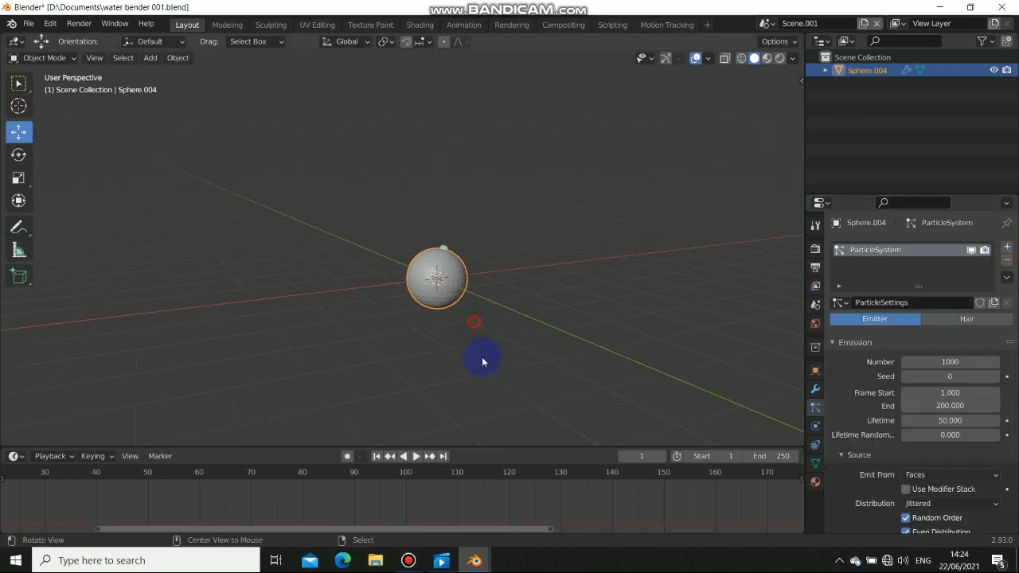
{"action": "left_click", "coordinate": [418, 455]}
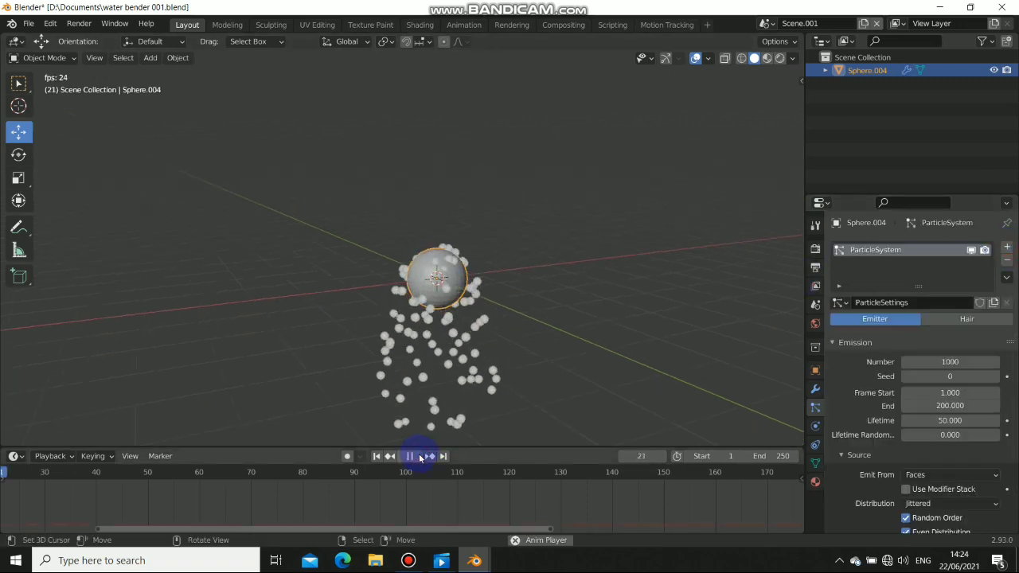
{"action": "middle_click_drag", "start_coordinate": [512, 349], "coordinate": [702, 380]}
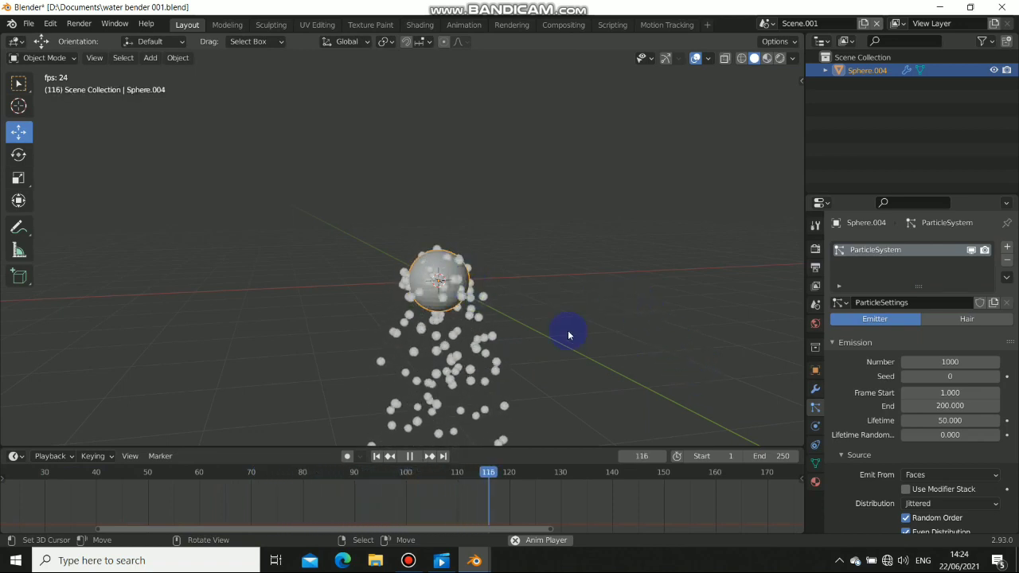
- Enable Use Modifier Stack in the source settings of the sphere's particle system
{"action": "scroll", "coordinate": [926, 452], "scroll_direction": "down", "scroll_amount": 2}
{"action": "left_click", "coordinate": [906, 446]}
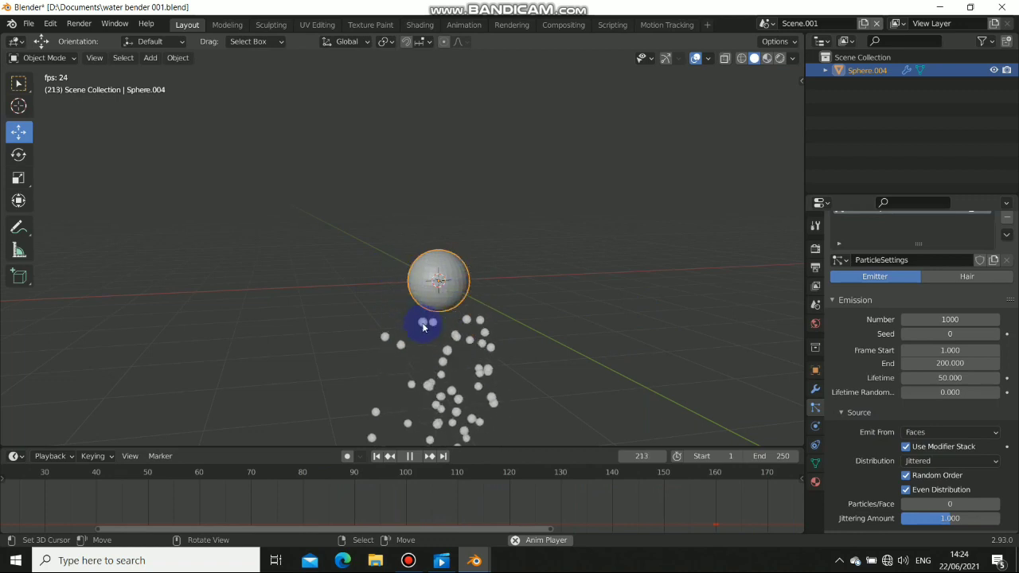
{"action": "scroll", "coordinate": [924, 451], "scroll_direction": "down", "scroll_amount": 3}
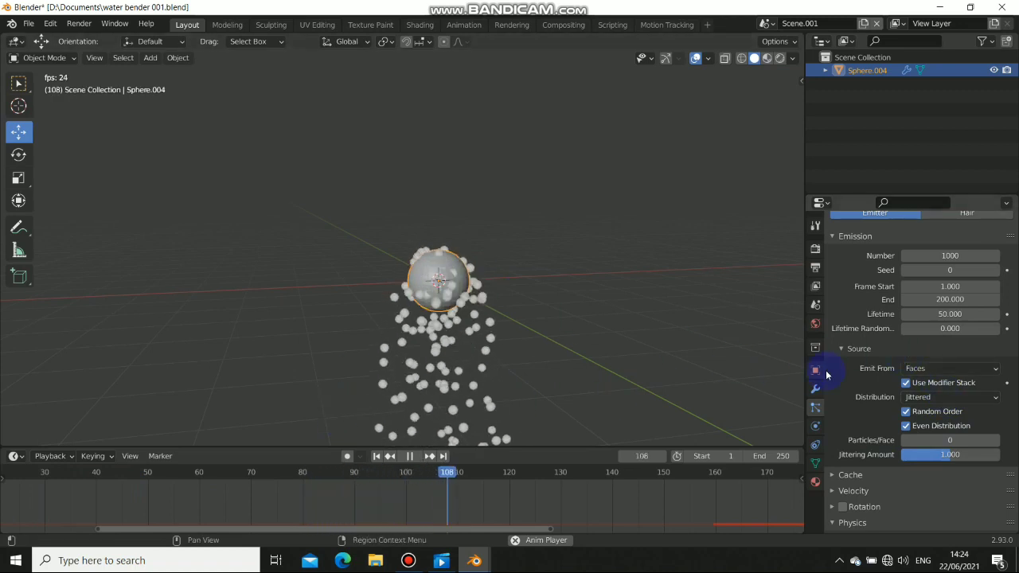
- Set the end frame of the sphere's particle emission to 250
{"action": "scroll", "coordinate": [685, 511], "scroll_direction": "down", "scroll_amount": 4}
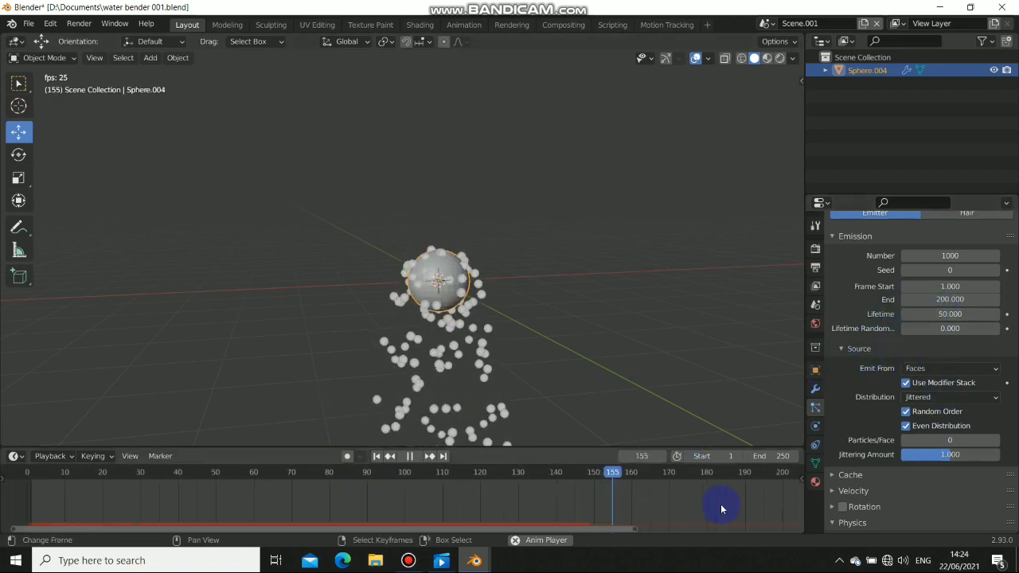
{"action": "middle_click_drag", "start_coordinate": [715, 512], "coordinate": [587, 483]}
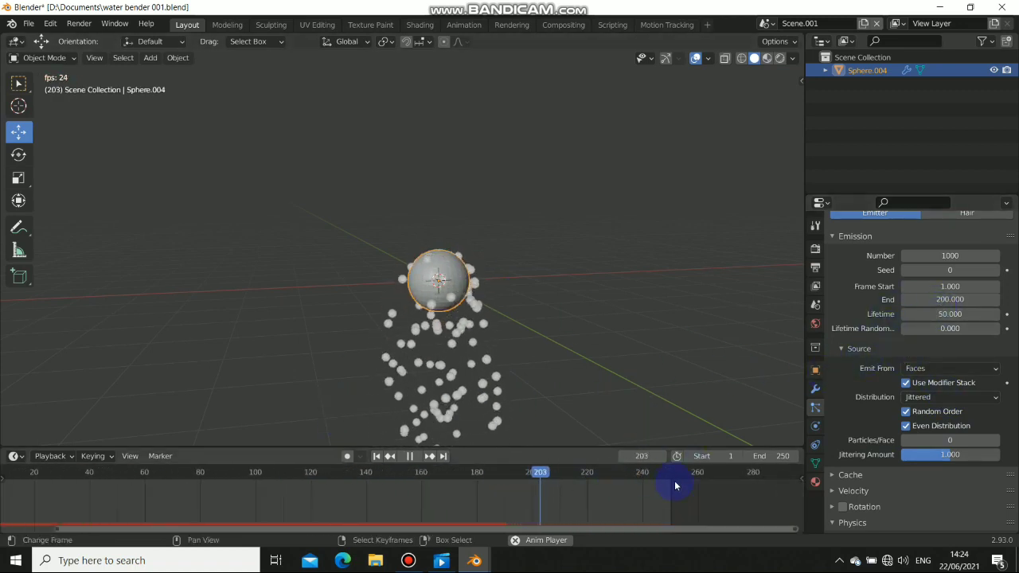
{"action": "left_click", "coordinate": [954, 300]}
{"action": "type", "text": "250"}
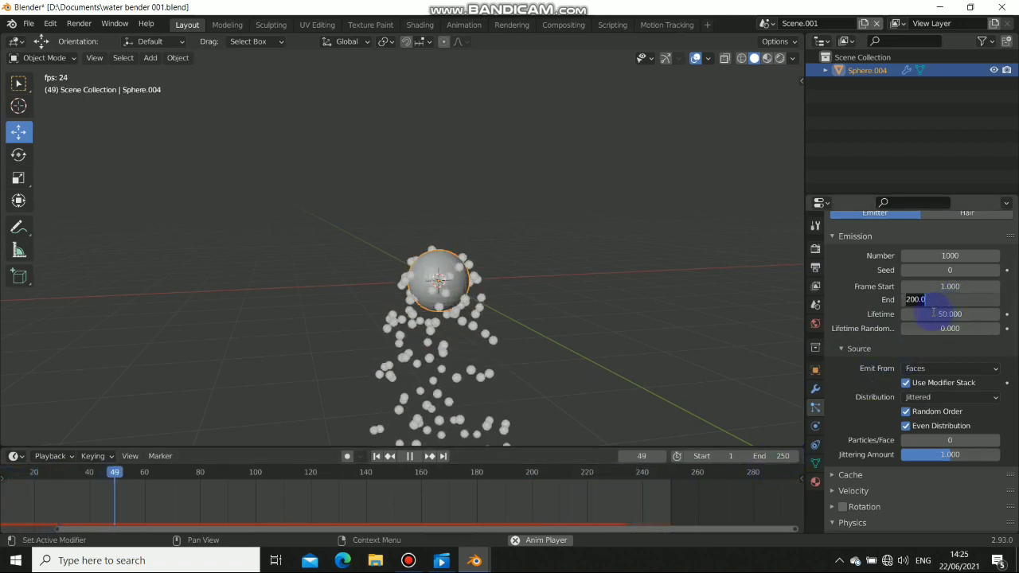
{"action": "key", "text": "Return"}
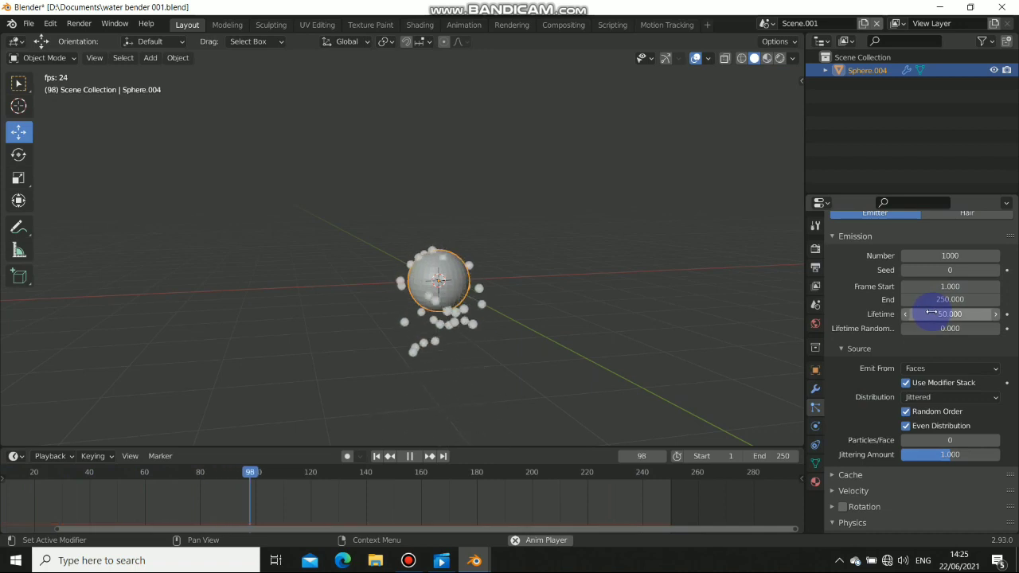
- Set the sphere's particle emission end frame to 400, preview the animation from the start, and return to frame 1
{"action": "left_click", "coordinate": [952, 303]}
{"action": "type", "text": "400"}
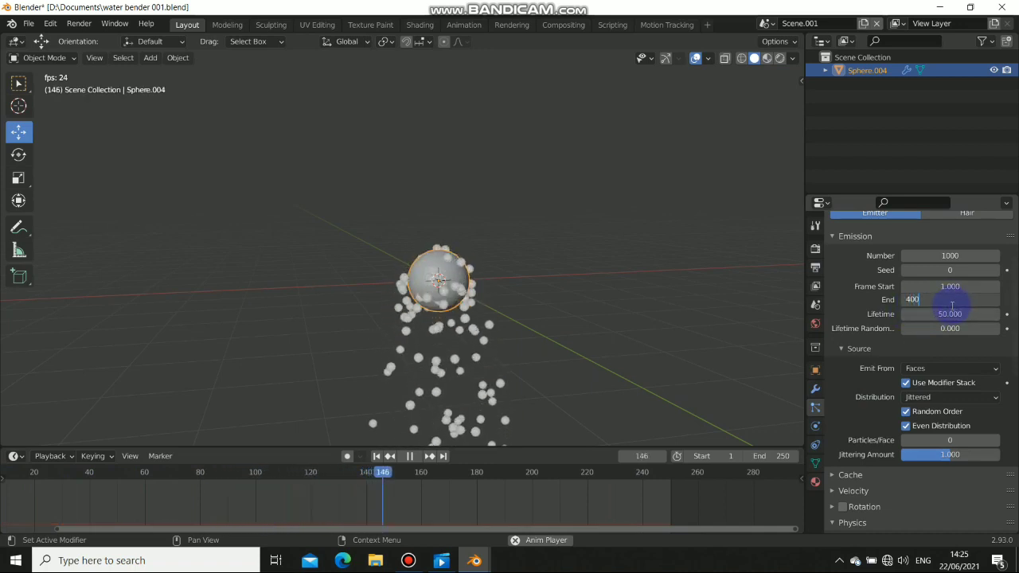
{"action": "key", "text": "Return"}
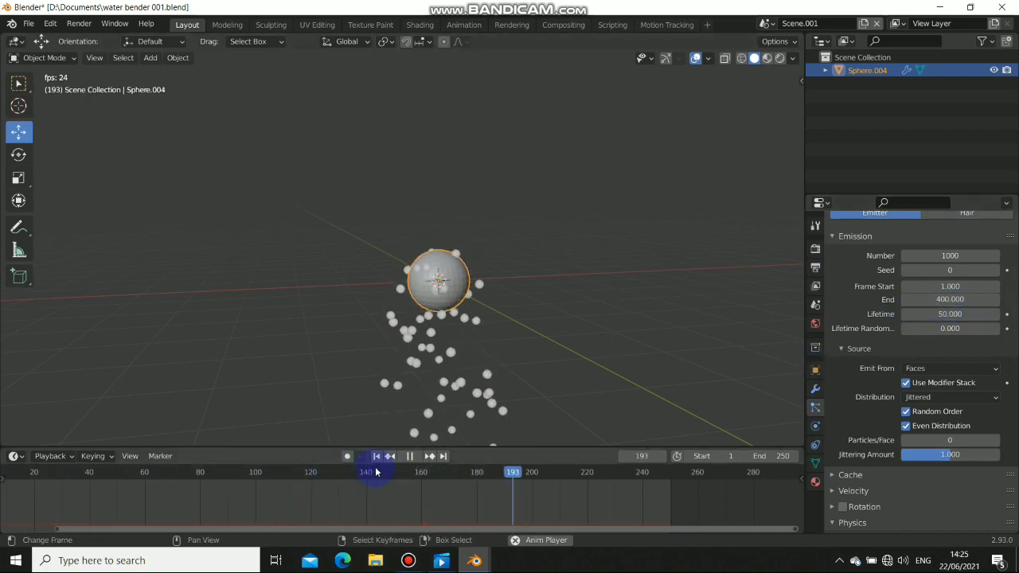
{"action": "left_click", "coordinate": [377, 457]}
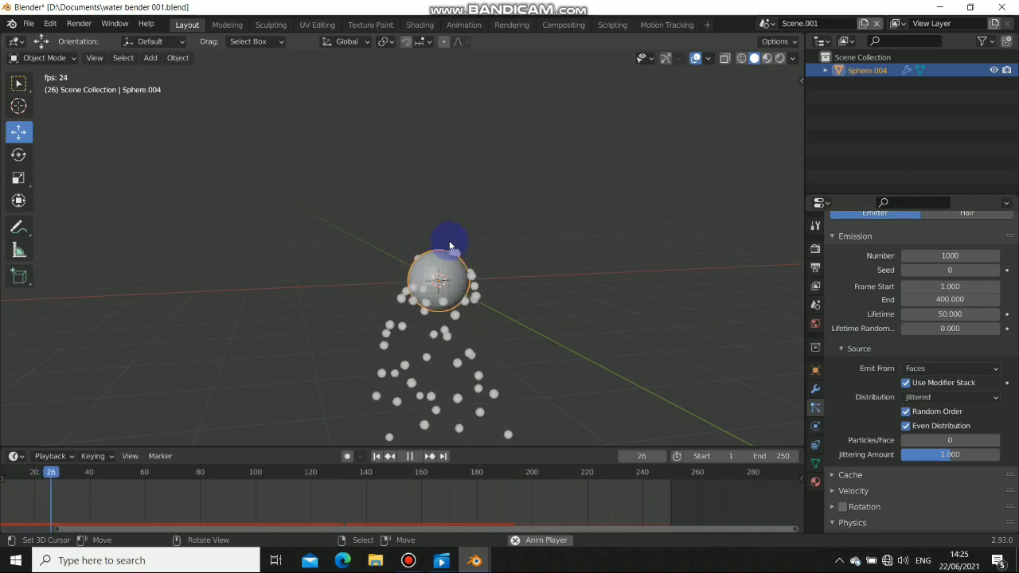
{"action": "left_click", "coordinate": [415, 457]}
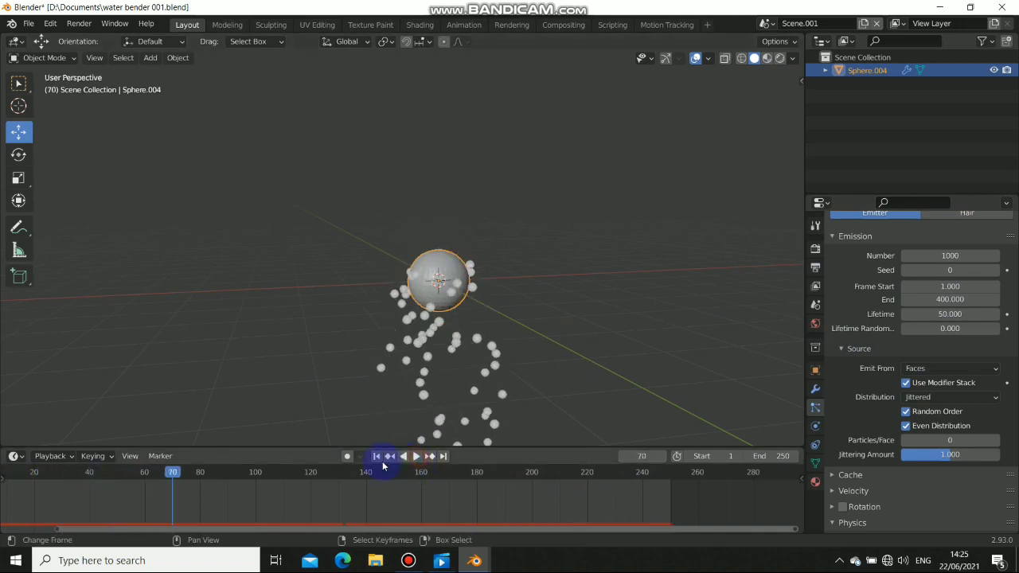
{"action": "left_click", "coordinate": [377, 456]}
{"action": "middle_click_drag", "start_coordinate": [378, 466], "coordinate": [451, 485]}
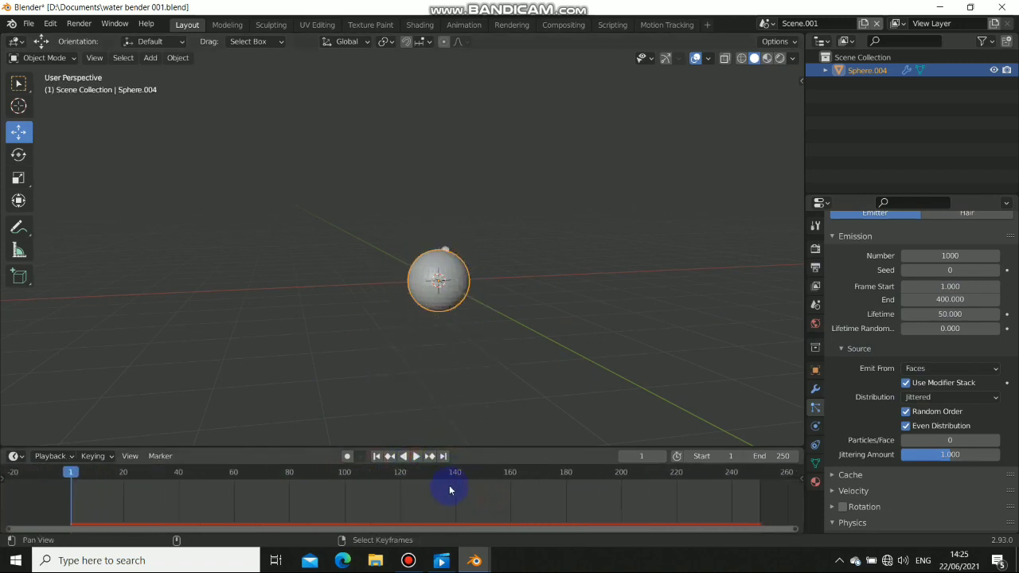
- Set the sphere's particle mass to 0.2 kg, preview the animation, and return to frame 1
{"action": "scroll", "coordinate": [923, 418], "scroll_direction": "down", "scroll_amount": 7}
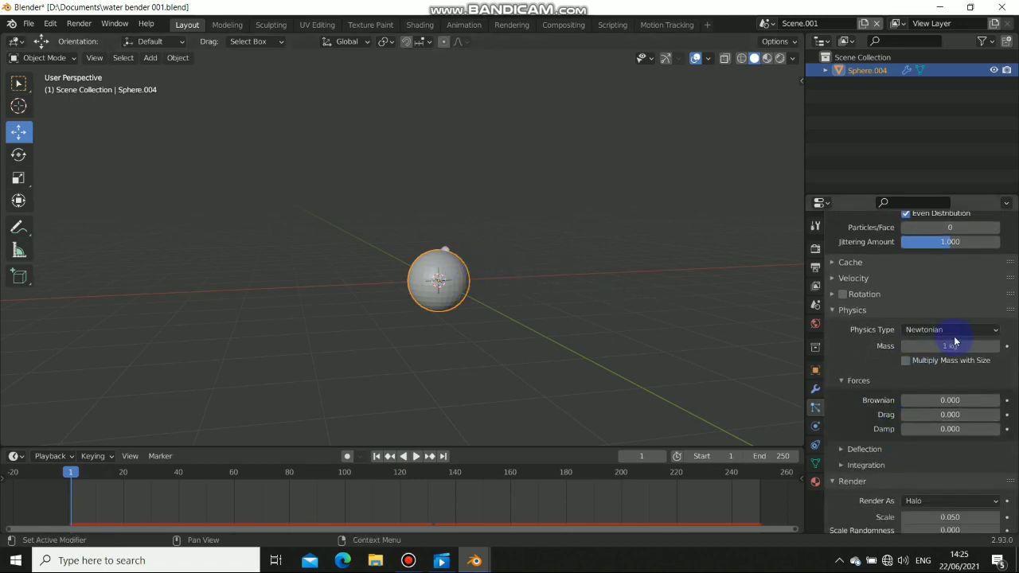
{"action": "left_click_drag", "start_coordinate": [289, 489], "coordinate": [414, 486]}
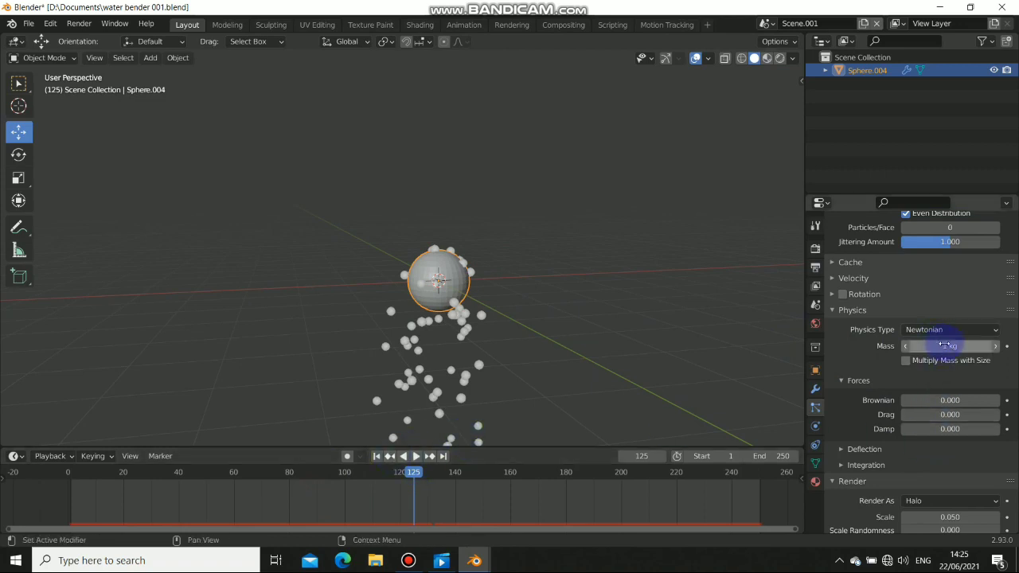
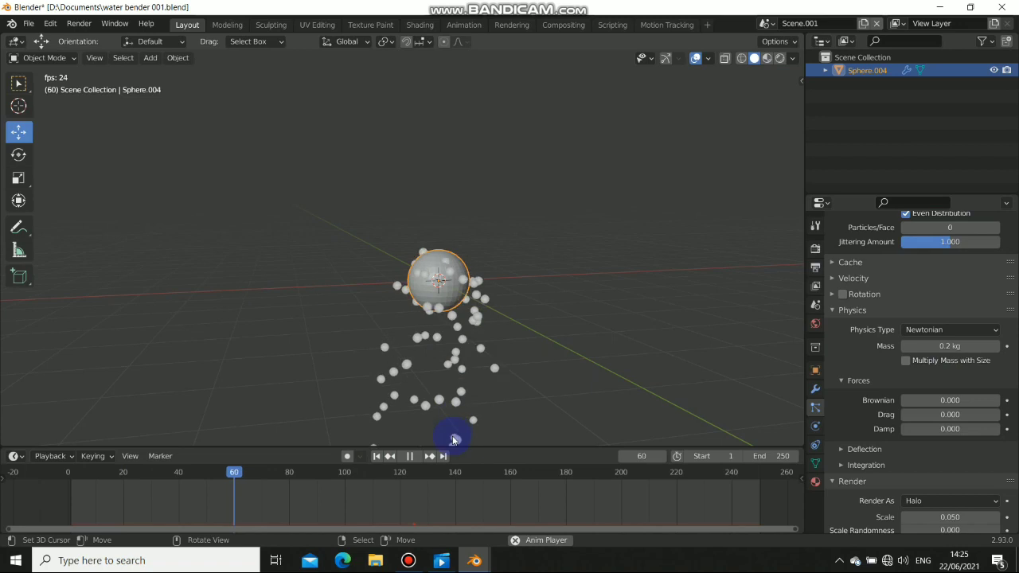
{"action": "left_click", "coordinate": [418, 460]}
{"action": "left_click", "coordinate": [376, 457]}
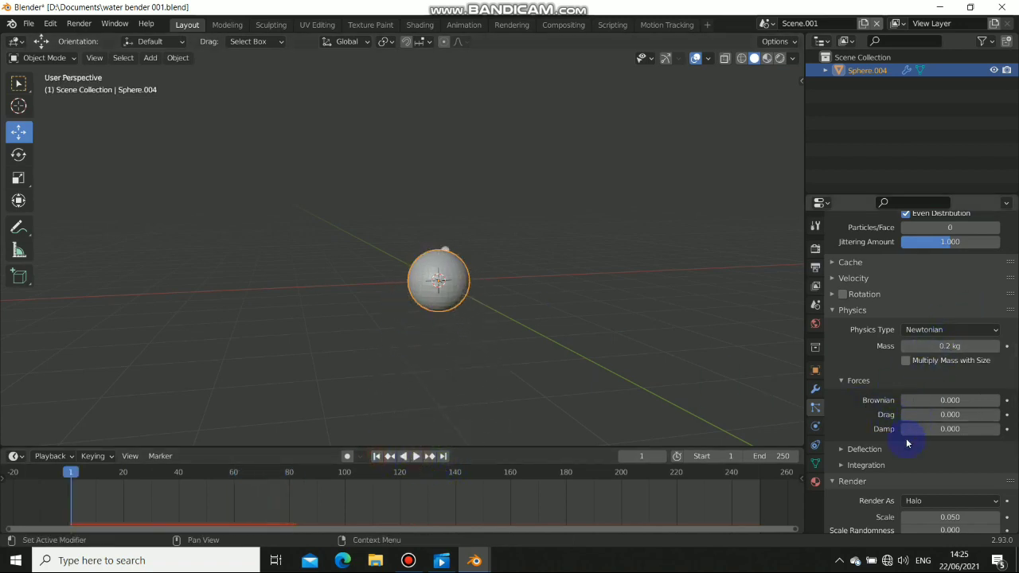
- Expand the field weights of the sphere's particle system, preview the particles under the existing gravity, and return to frame 1
{"action": "scroll", "coordinate": [910, 432], "scroll_direction": "down", "scroll_amount": 6}
{"action": "left_click", "coordinate": [839, 467]}
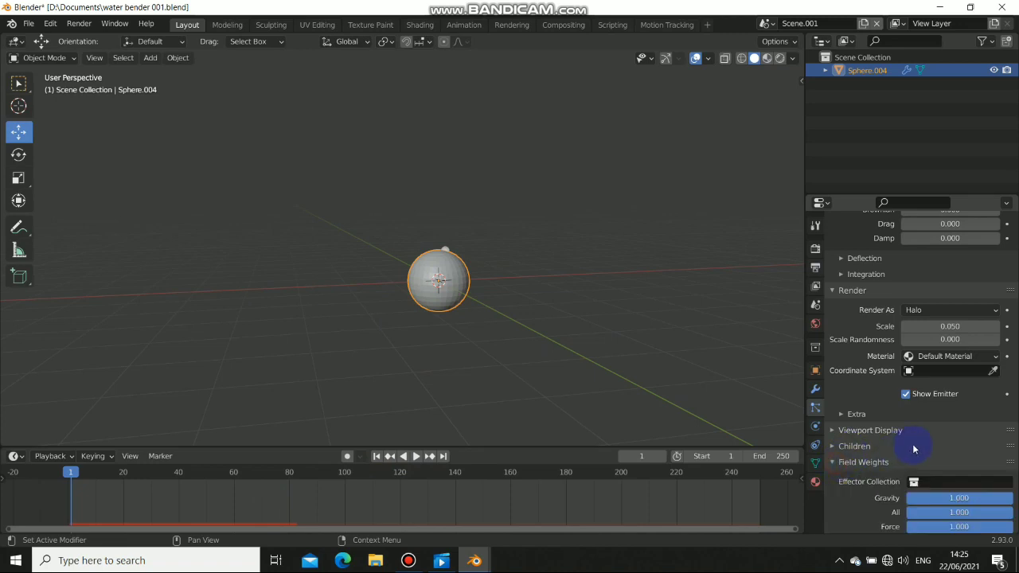
{"action": "scroll", "coordinate": [910, 448], "scroll_direction": "down", "scroll_amount": 5}
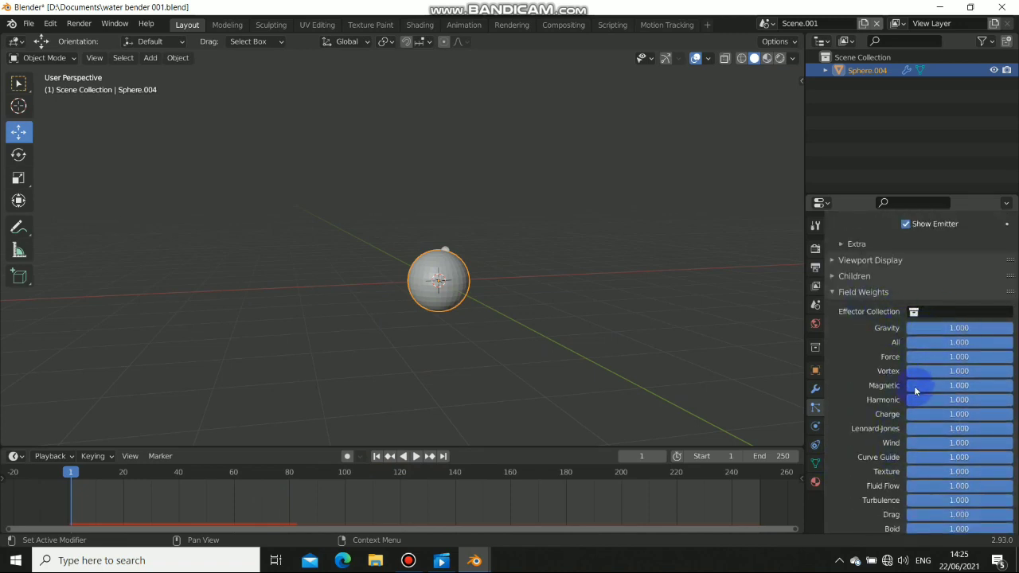
{"action": "scroll", "coordinate": [895, 462], "scroll_direction": "down", "scroll_amount": 2}
{"action": "scroll", "coordinate": [909, 430], "scroll_direction": "up", "scroll_amount": 3}
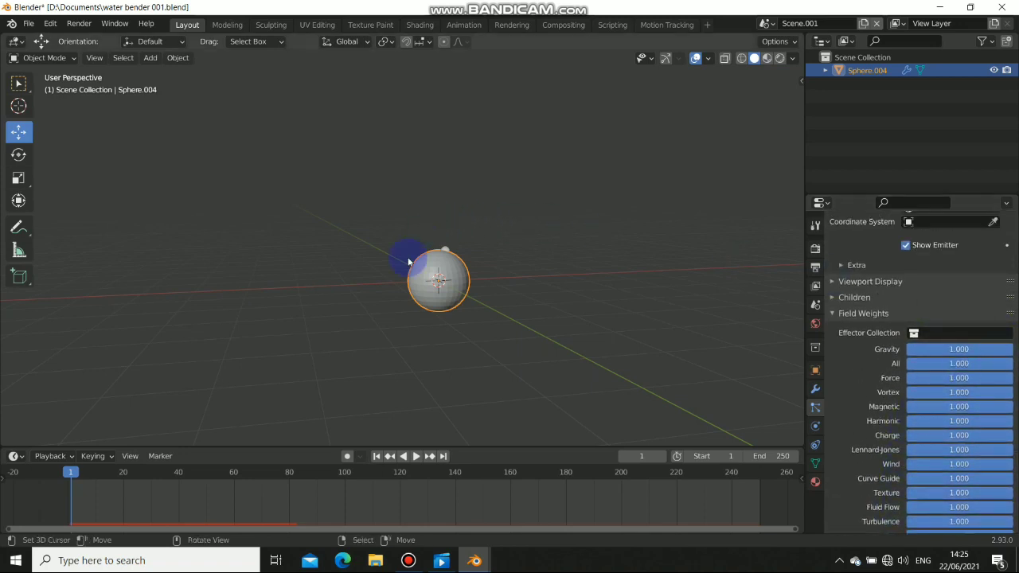
{"action": "mouse_move", "coordinate": [475, 374]}
{"action": "middle_mouse_down"}
{"action": "mouse_move", "coordinate": [455, 339]}
{"action": "mouse_move", "coordinate": [449, 296]}
{"action": "mouse_move", "coordinate": [480, 343]}
{"action": "mouse_move", "coordinate": [418, 214]}
{"action": "middle_mouse_up"}
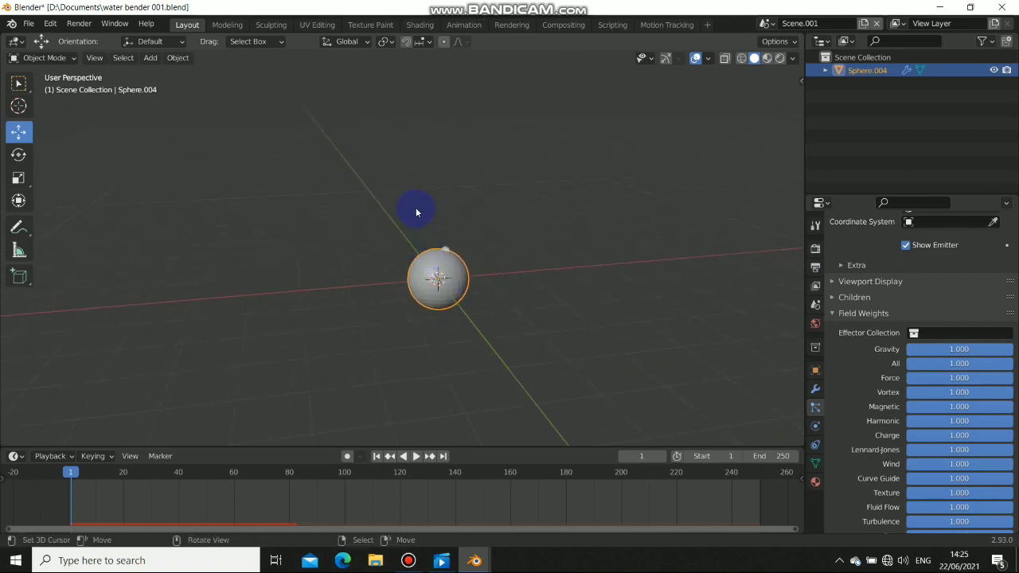
{"action": "middle_click_drag", "start_coordinate": [484, 316], "coordinate": [646, 332]}
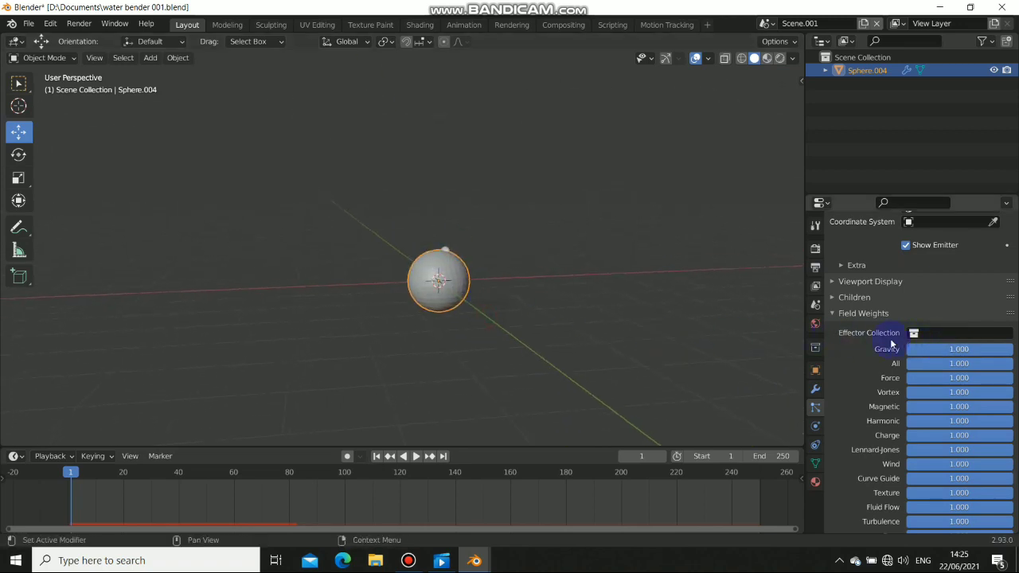
{"action": "middle_click_drag", "start_coordinate": [466, 296], "coordinate": [451, 273]}
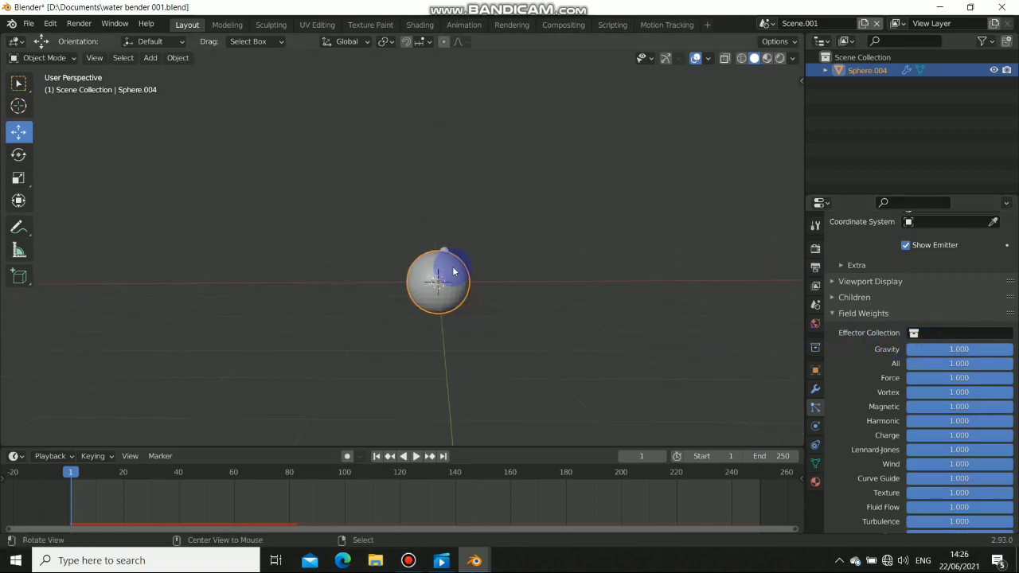
{"action": "left_click", "coordinate": [393, 462]}
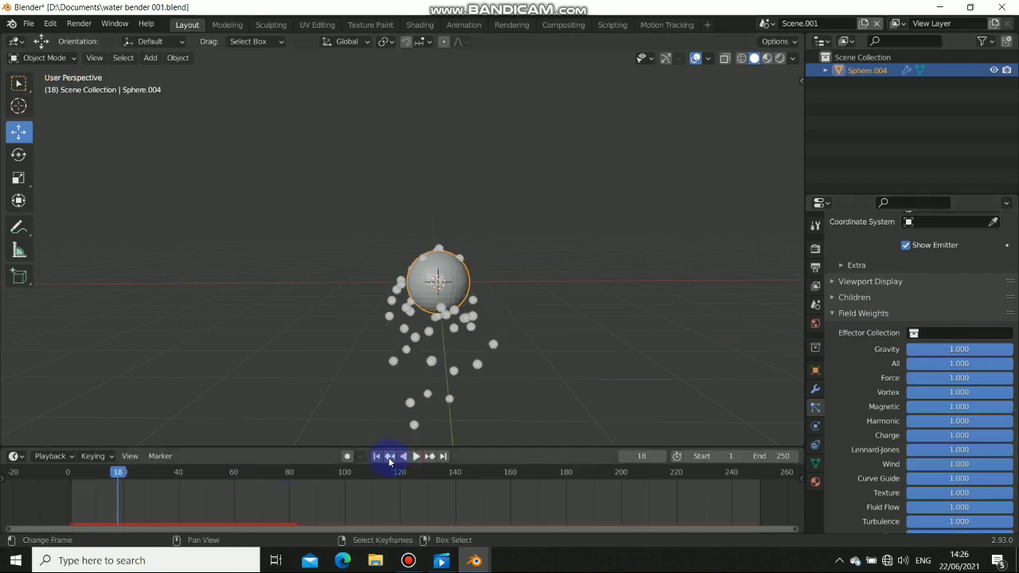
{"action": "left_click", "coordinate": [377, 457]}
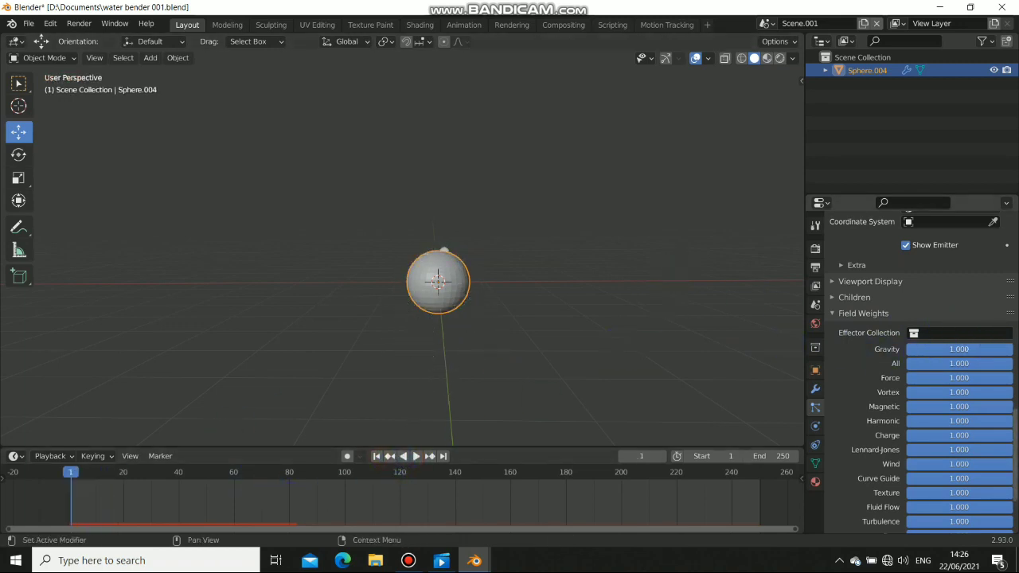
- Set the particle system's gravity field weight to 0, preview the particle motion around the sphere, and return to frame 1
{"action": "left_click_drag", "start_coordinate": [959, 349], "coordinate": [916, 349]}
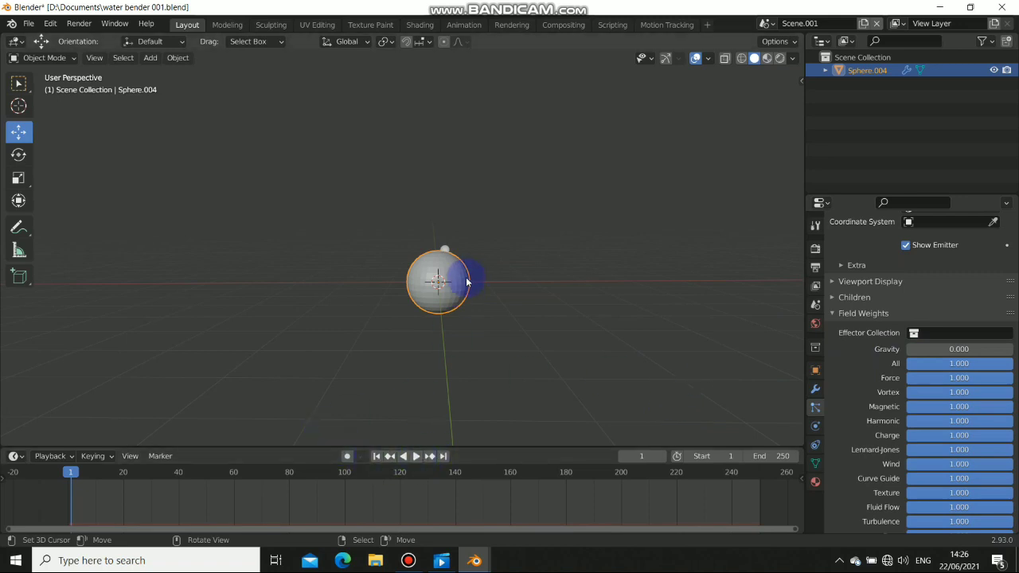
{"action": "mouse_move", "coordinate": [491, 321]}
{"action": "middle_mouse_down"}
{"action": "mouse_move", "coordinate": [489, 312]}
{"action": "mouse_move", "coordinate": [484, 327]}
{"action": "middle_mouse_up"}
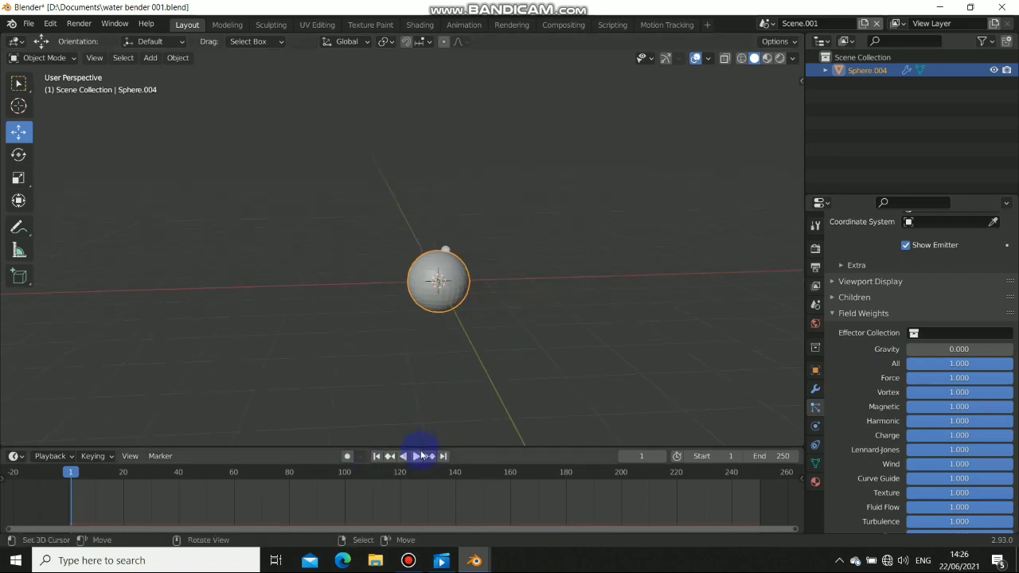
{"action": "middle_click_drag", "start_coordinate": [501, 285], "coordinate": [484, 284]}
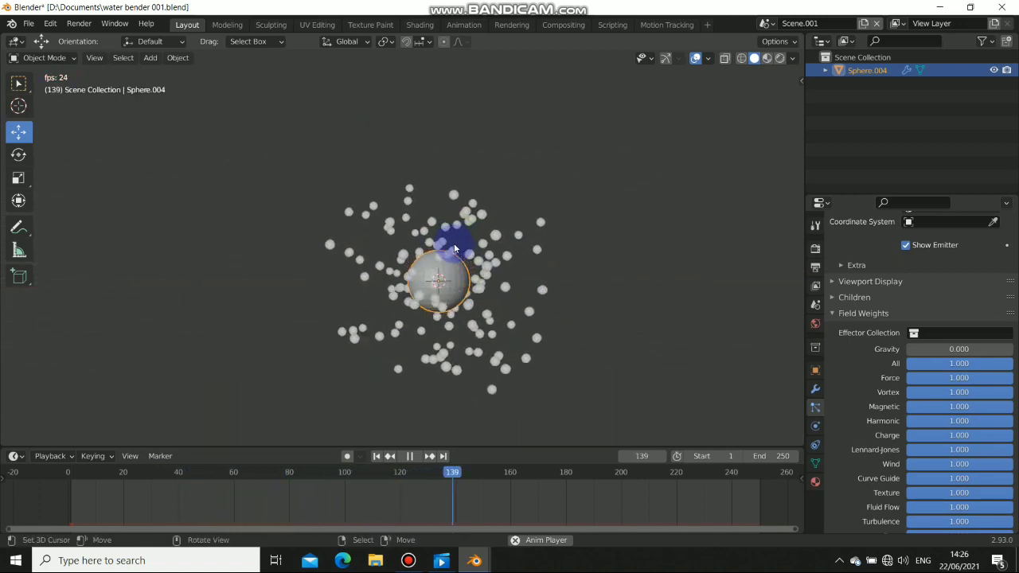
{"action": "middle_click_drag", "start_coordinate": [488, 270], "coordinate": [480, 283]}
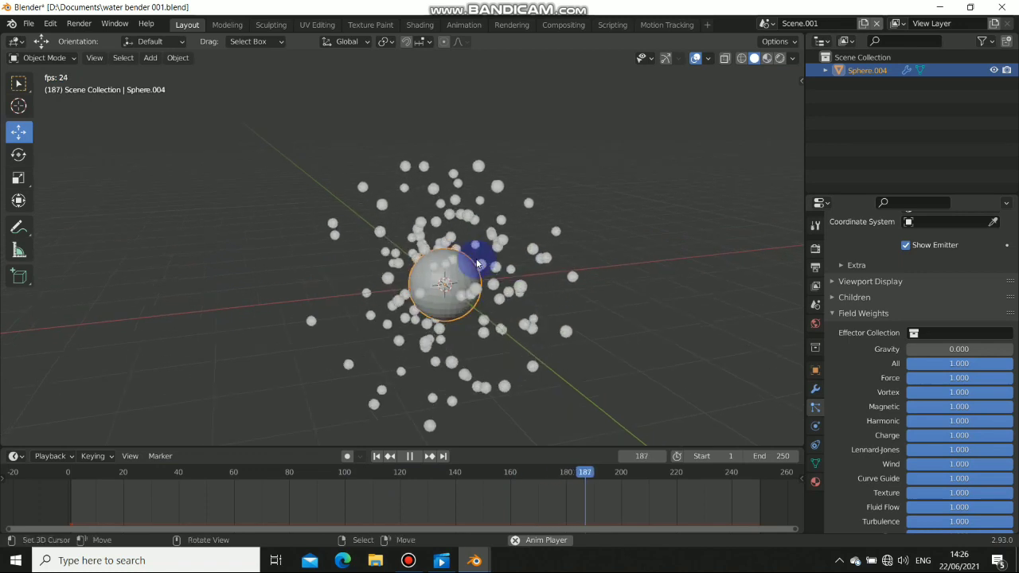
{"action": "left_click_drag", "start_coordinate": [923, 352], "coordinate": [494, 301]}
{"action": "middle_click_drag", "start_coordinate": [494, 301], "coordinate": [408, 478]}
{"action": "left_click", "coordinate": [409, 456]}
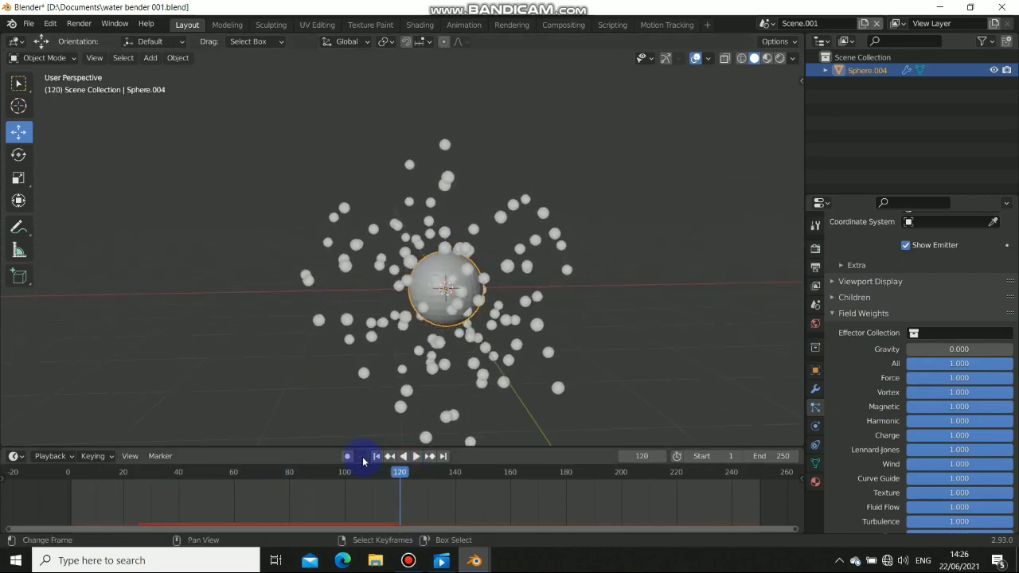
{"action": "left_click", "coordinate": [377, 456]}
- Switch back to the original scene and examine the field weights of the hand plane's particle system
{"action": "scroll", "coordinate": [937, 317], "scroll_direction": "up", "scroll_amount": 12}
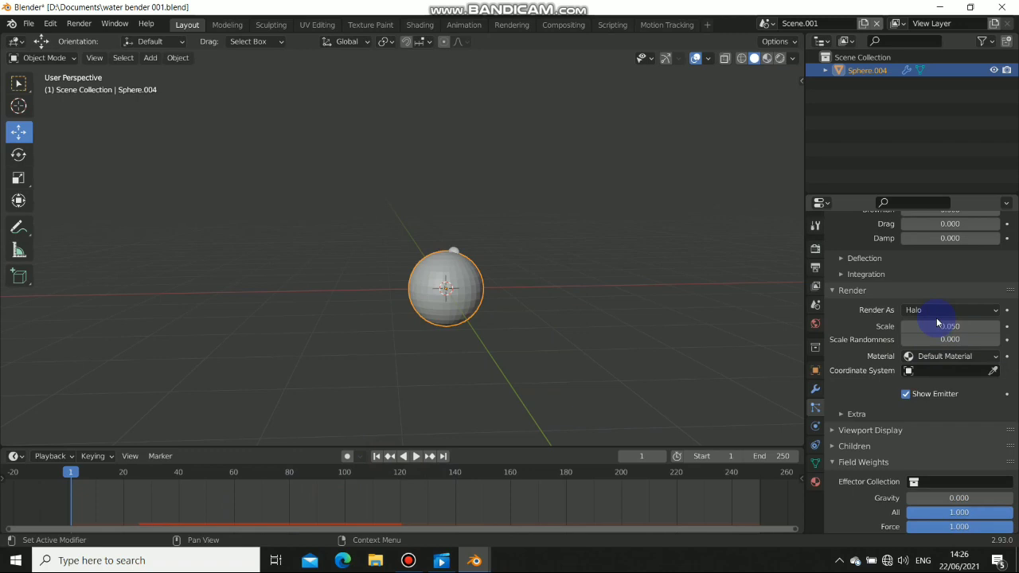
{"action": "scroll", "coordinate": [982, 293], "scroll_direction": "up", "scroll_amount": 5}
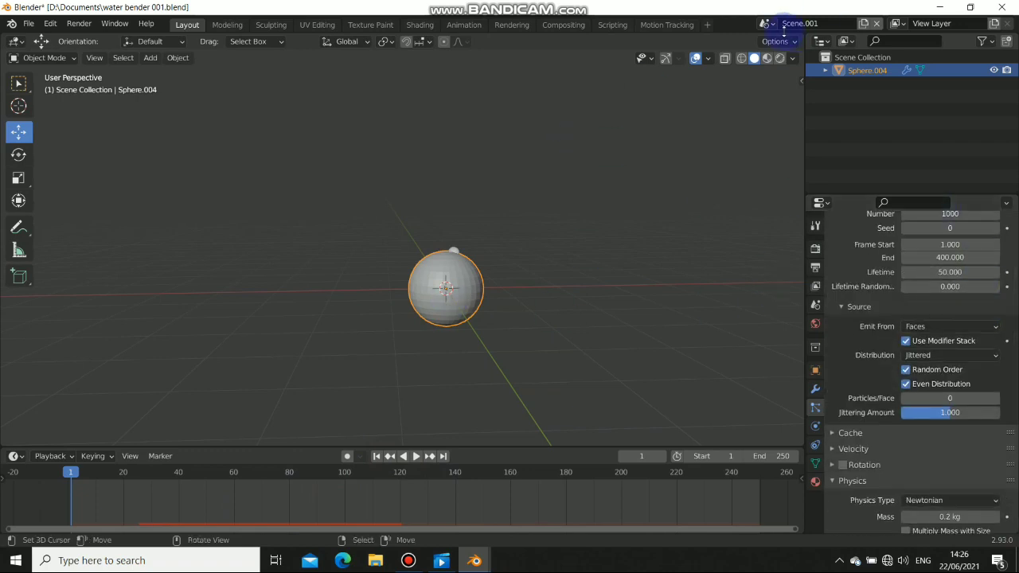
{"action": "left_click", "coordinate": [766, 23]}
{"action": "left_click", "coordinate": [771, 41]}
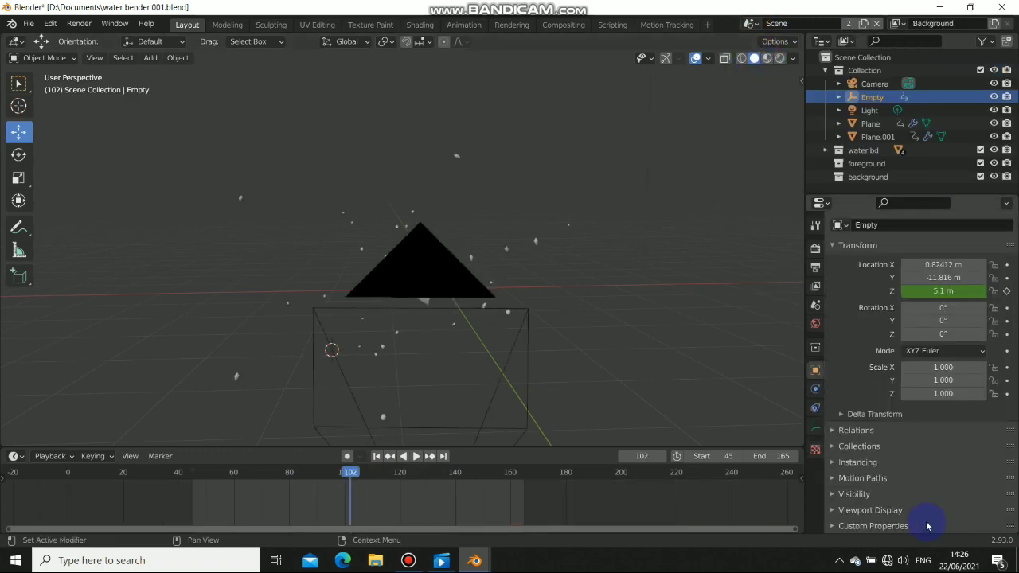
{"action": "left_click", "coordinate": [430, 298]}
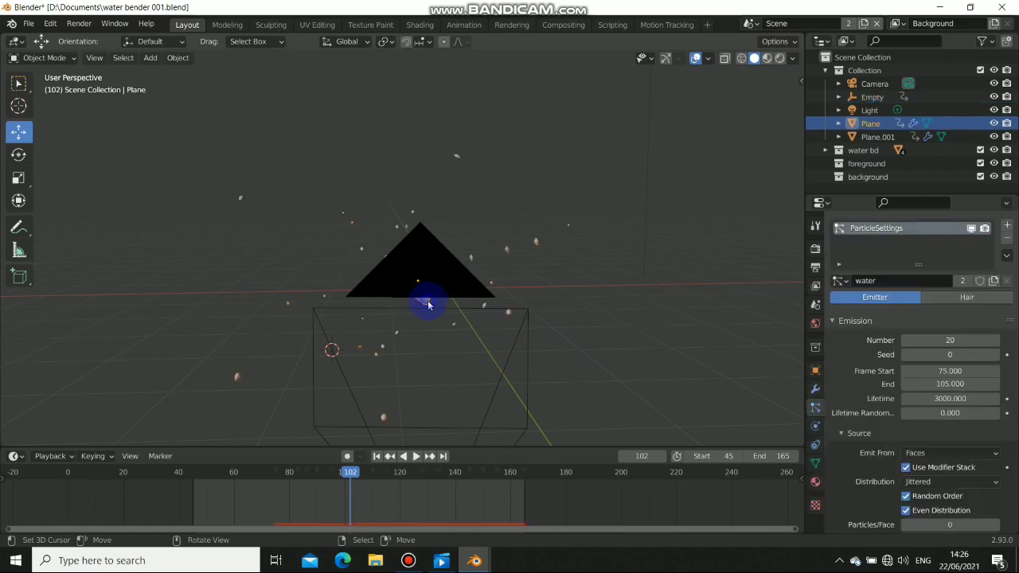
{"action": "scroll", "coordinate": [884, 458], "scroll_direction": "down", "scroll_amount": 10}
{"action": "scroll", "coordinate": [875, 456], "scroll_direction": "down", "scroll_amount": 15}
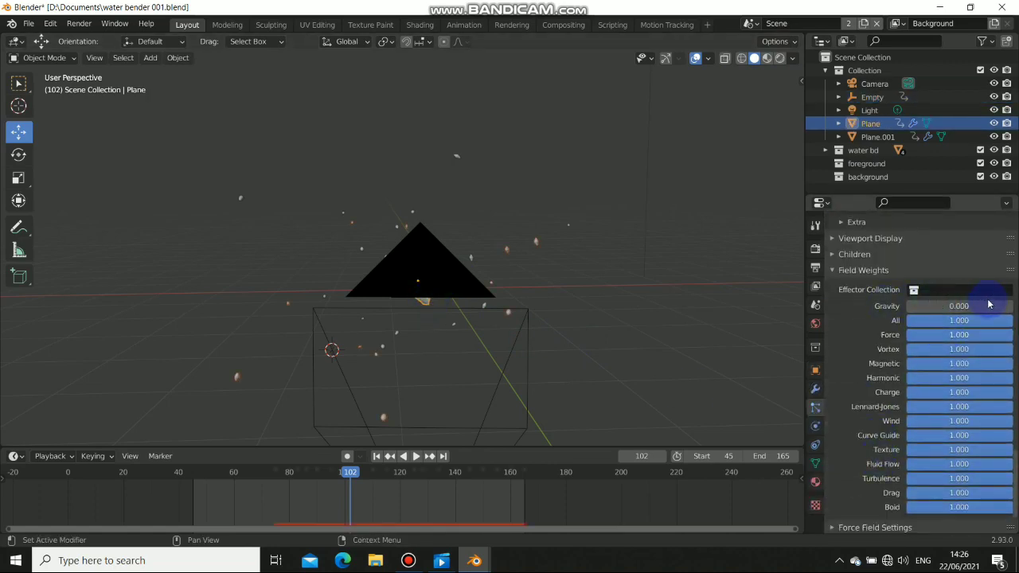
- Examine the hand plane and its particles from the side, and return to a close camera view of the hand
{"action": "middle_click_drag", "start_coordinate": [357, 264], "coordinate": [588, 322]}
{"action": "middle_click_drag", "start_coordinate": [730, 309], "coordinate": [730, 309]}
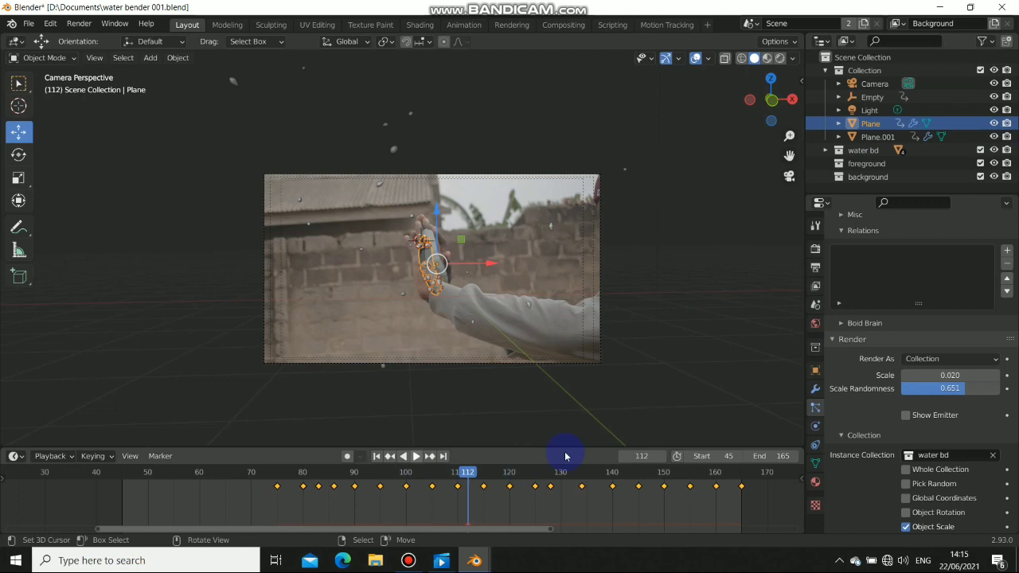
{"action": "left_click", "coordinate": [431, 306]}
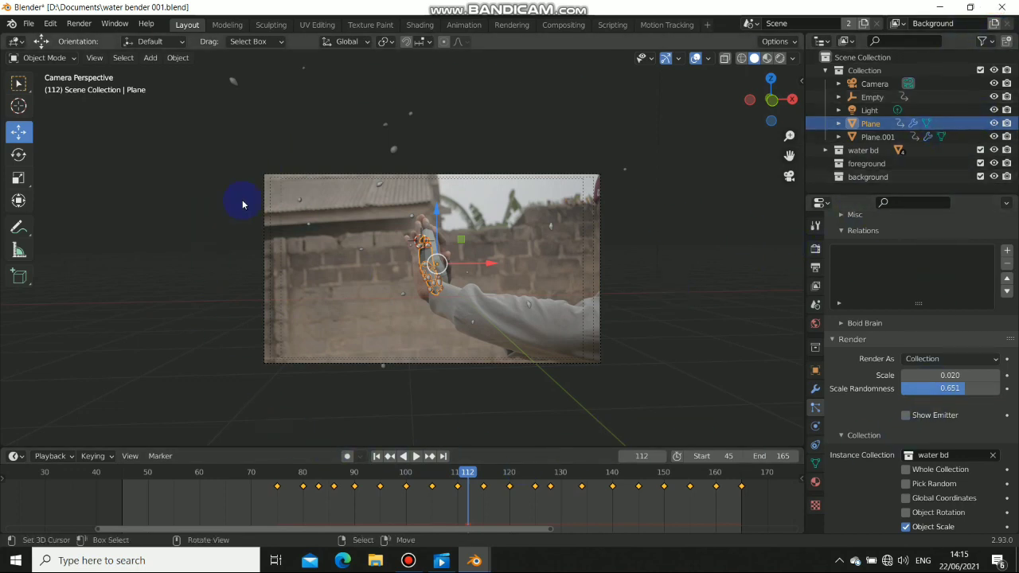
{"action": "middle_click_drag", "start_coordinate": [412, 316], "coordinate": [440, 275]}
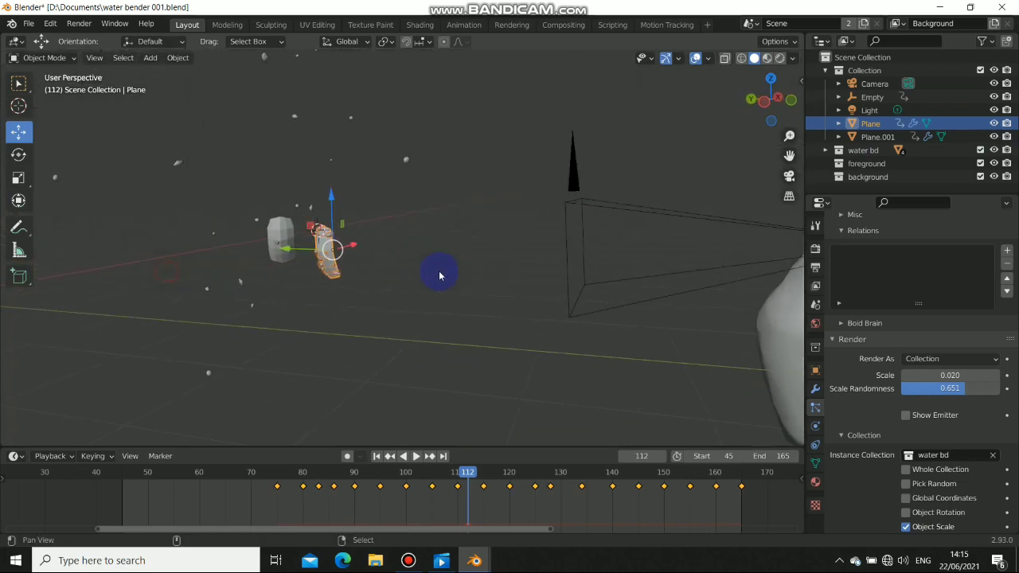
{"action": "key", "text": "KP_0"}
{"action": "scroll", "coordinate": [500, 278], "scroll_direction": "up", "scroll_amount": 4}
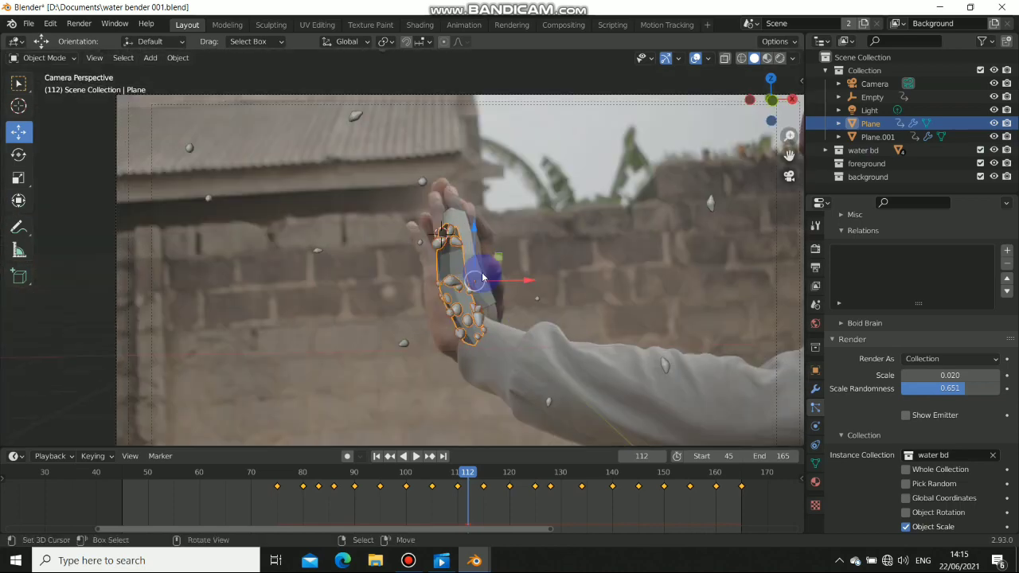
- Select the second hand plane, examine it and its particles from the side, and return to the camera view
{"action": "left_click", "coordinate": [480, 250]}
{"action": "middle_click_drag", "start_coordinate": [419, 246], "coordinate": [320, 247]}
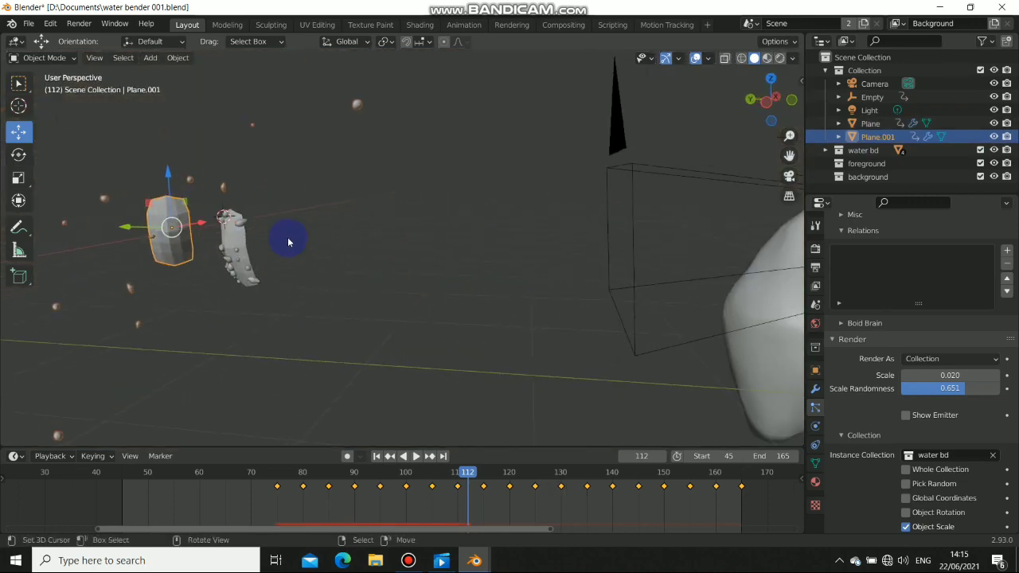
{"action": "key", "text": "KP_0"}
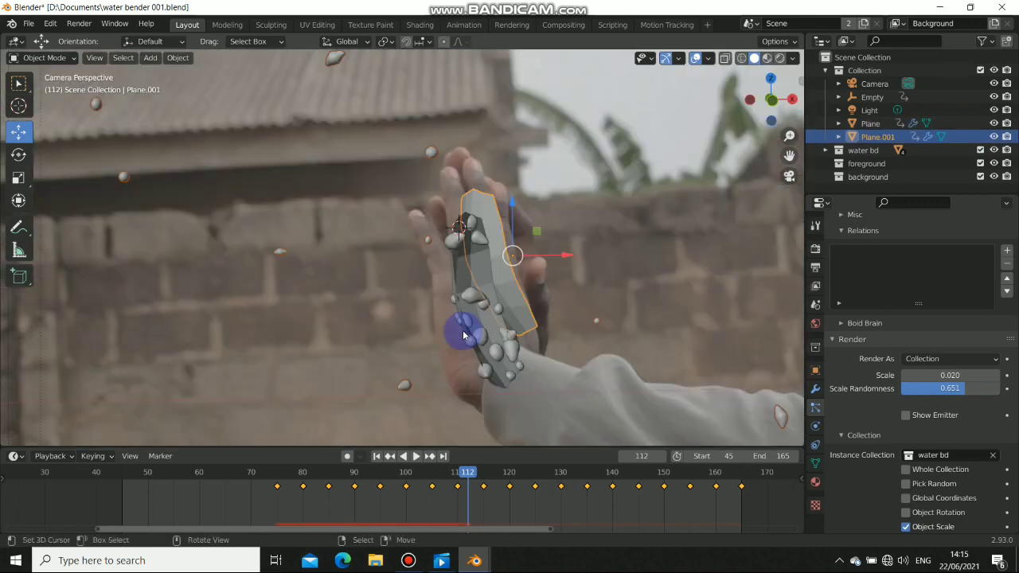
{"action": "scroll", "coordinate": [875, 402], "scroll_direction": "down", "scroll_amount": 5}
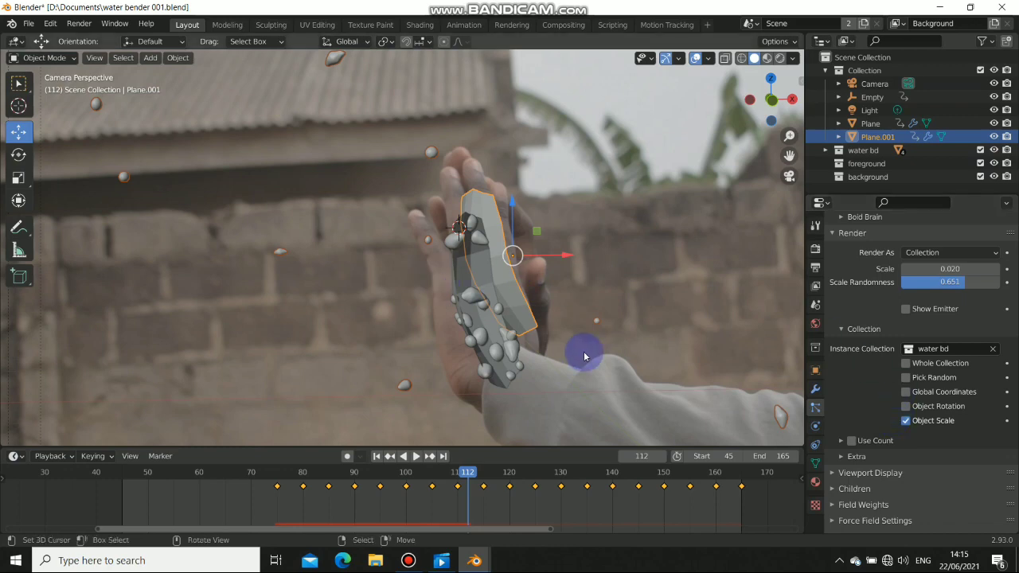
{"action": "scroll", "coordinate": [478, 343], "scroll_direction": "down", "scroll_amount": 2}
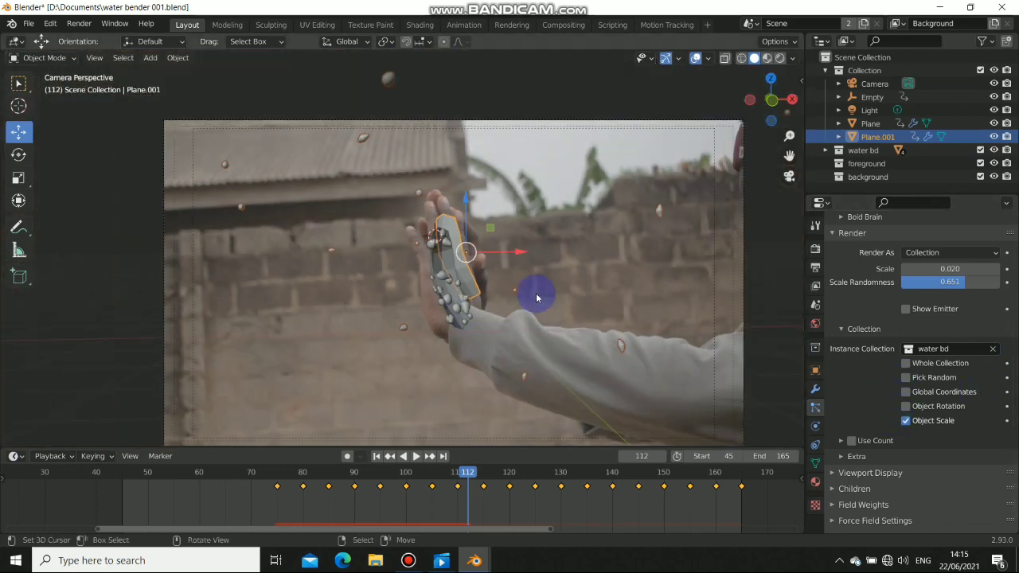
{"action": "middle_click_drag", "start_coordinate": [330, 323], "coordinate": [321, 287], "text": "shift"}
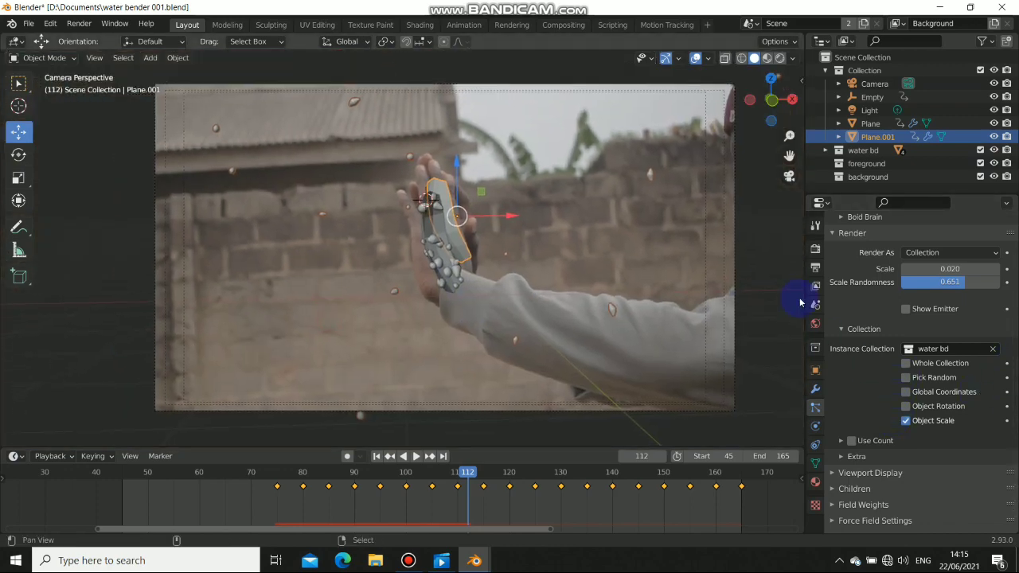
- Review the second hand plane's Boids movement, mass and emission source settings
{"action": "scroll", "coordinate": [972, 366], "scroll_direction": "up", "scroll_amount": 10}
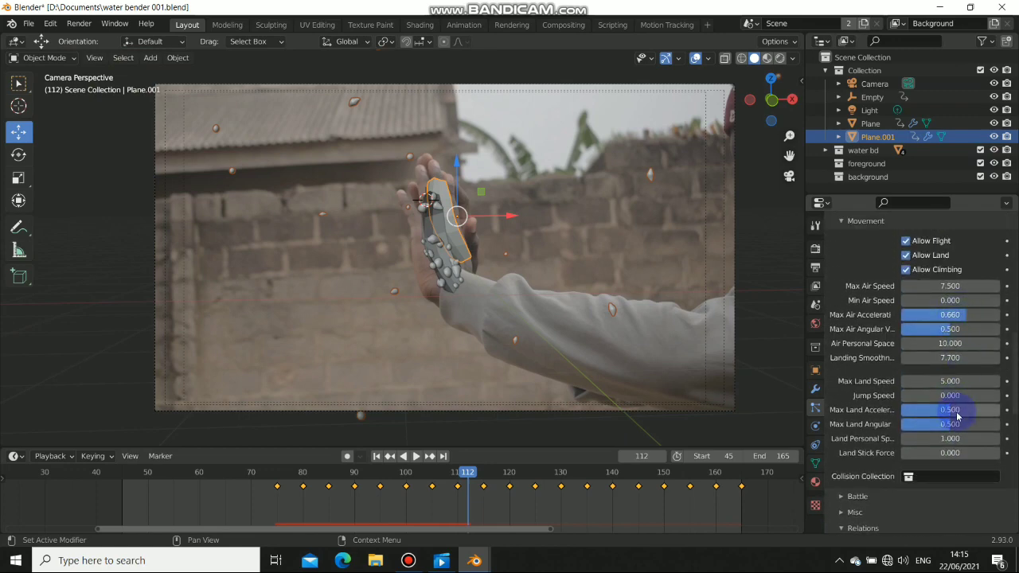
{"action": "scroll", "coordinate": [951, 342], "scroll_direction": "up", "scroll_amount": 1}
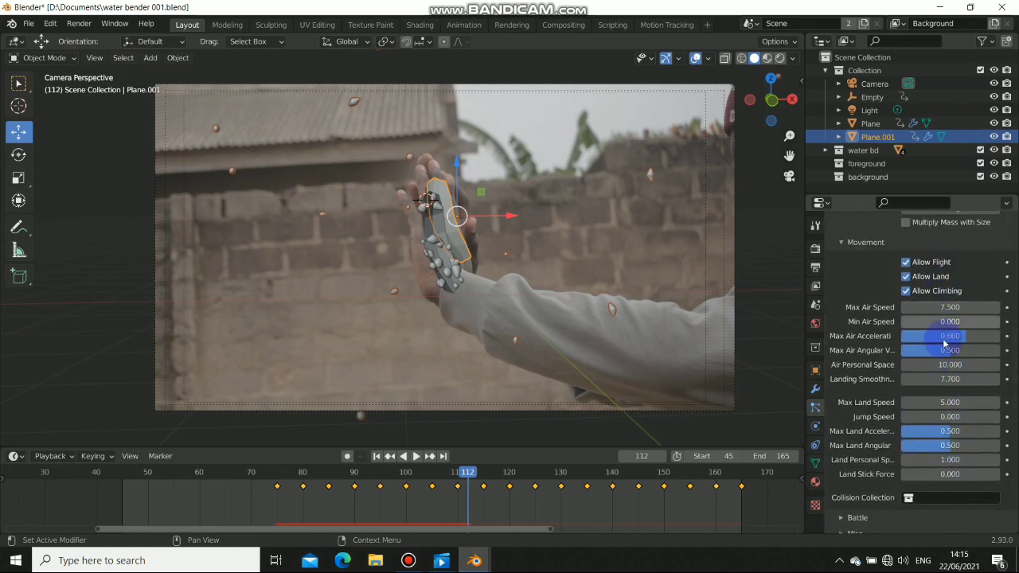
{"action": "scroll", "coordinate": [948, 347], "scroll_direction": "up", "scroll_amount": 1}
{"action": "scroll", "coordinate": [949, 319], "scroll_direction": "up", "scroll_amount": 2}
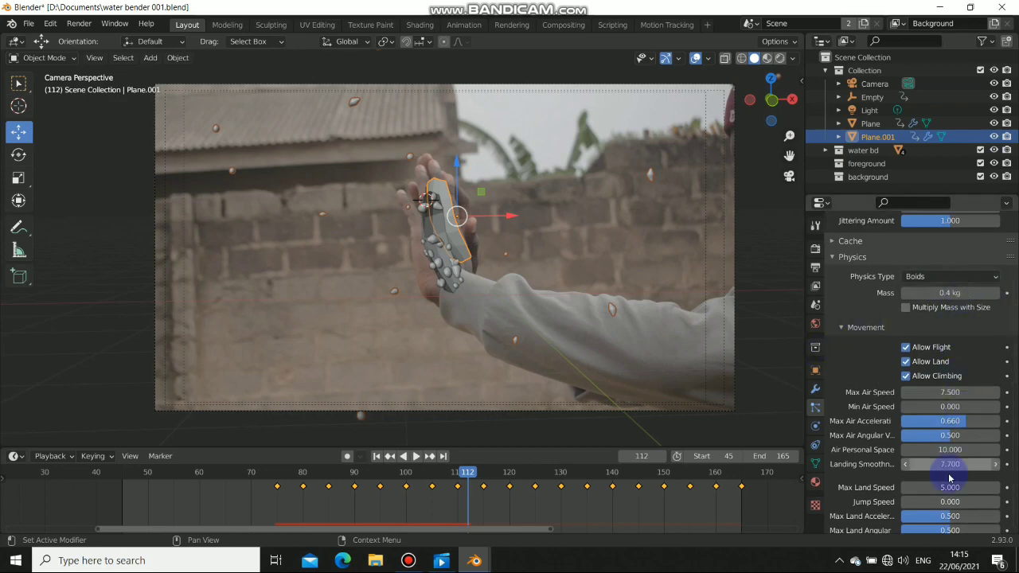
{"action": "scroll", "coordinate": [951, 446], "scroll_direction": "up", "scroll_amount": 3}
- Scrub the animation back to frame 106 to examine the particles around the hand
{"action": "left_click_drag", "start_coordinate": [467, 478], "coordinate": [439, 484]}
{"action": "left_click", "coordinate": [389, 461]}
{"action": "mouse_move", "coordinate": [454, 518]}
{"action": "left_mouse_down"}
{"action": "mouse_move", "coordinate": [364, 507]}
{"action": "mouse_move", "coordinate": [387, 501]}
{"action": "mouse_move", "coordinate": [437, 519]}
{"action": "left_mouse_up"}
{"action": "left_click", "coordinate": [387, 194]}
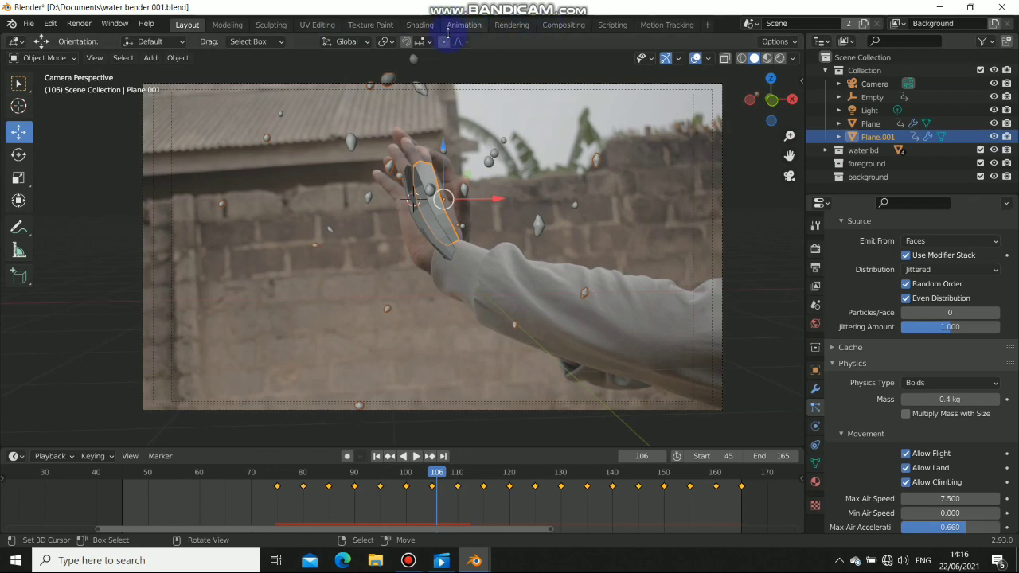
- Display the world's shader nodes in the Shading workspace and preview the world background in rendered shading with Transparent film disabled
{"action": "left_click", "coordinate": [411, 29]}
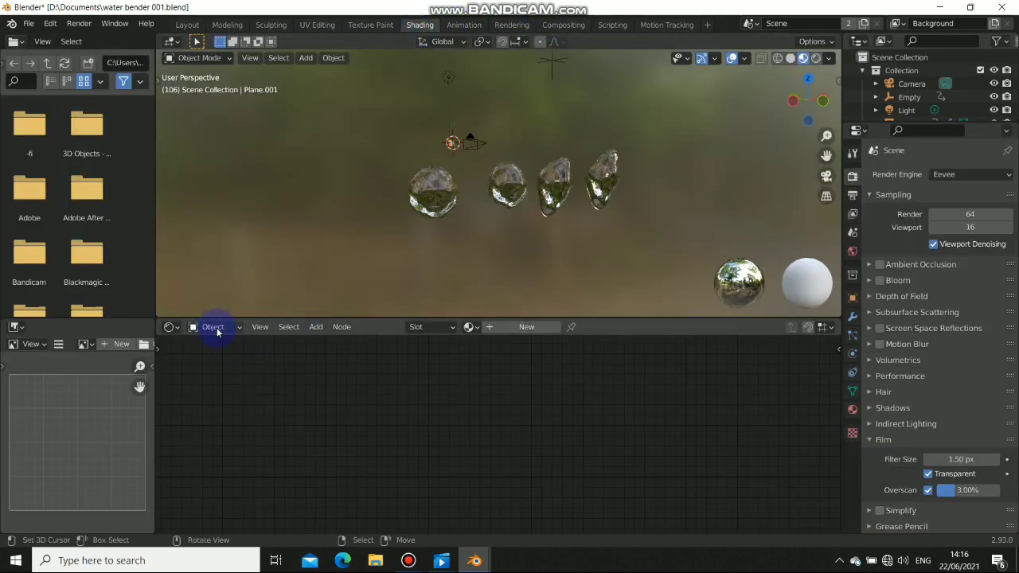
{"action": "left_click", "coordinate": [220, 359]}
{"action": "scroll", "coordinate": [485, 478], "scroll_direction": "down", "scroll_amount": 4}
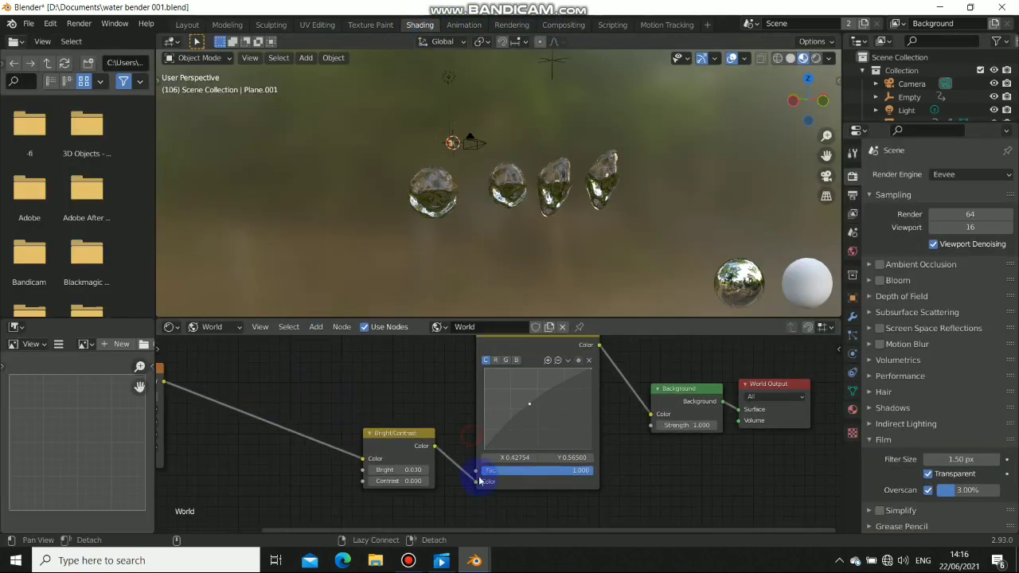
{"action": "left_click", "coordinate": [815, 58]}
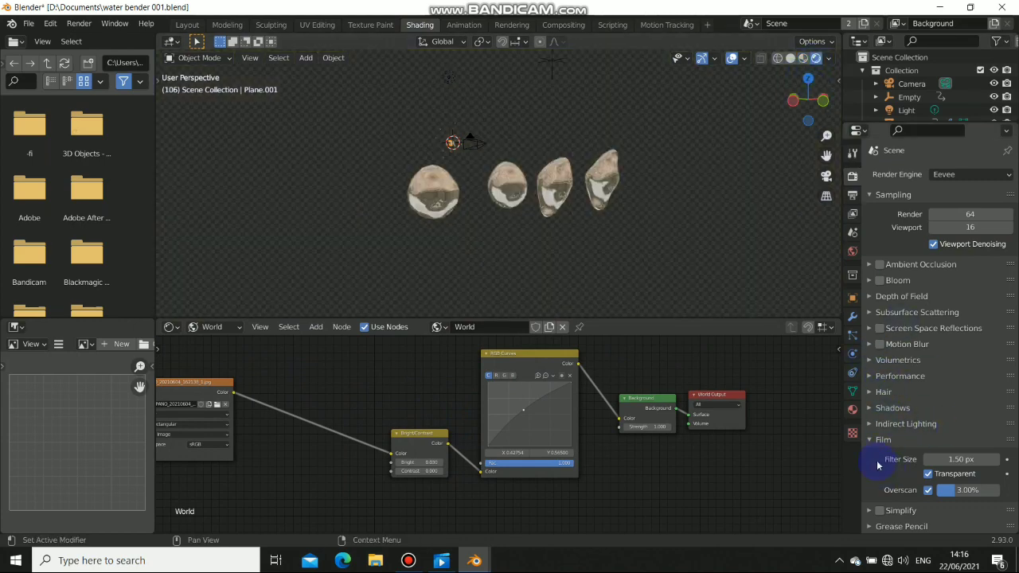
{"action": "left_click", "coordinate": [929, 475]}
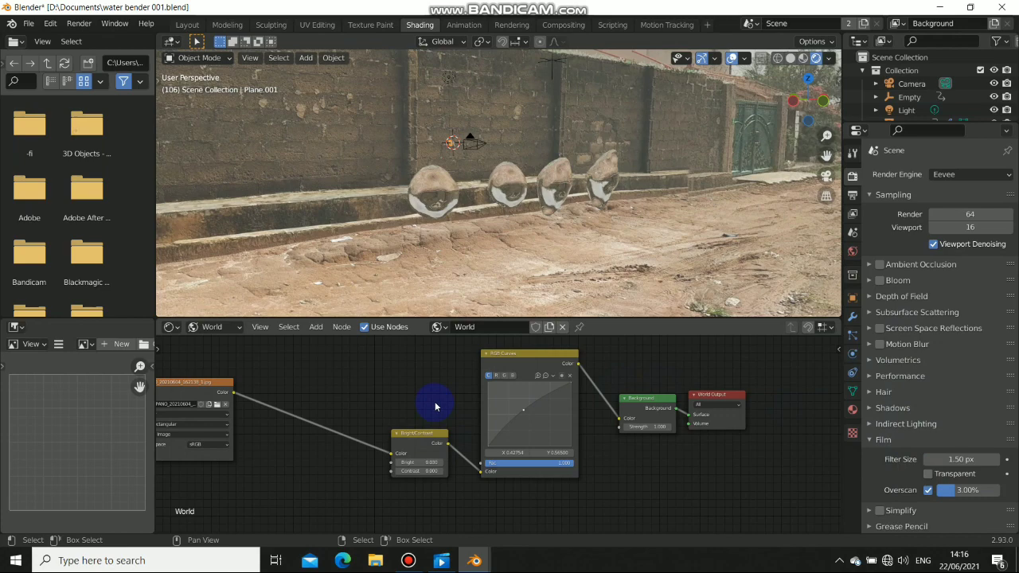
- Slightly reposition the RGB Curves, Bright/Contrast and environment texture nodes, and view the world background through the camera
{"action": "middle_click_drag", "start_coordinate": [428, 435], "coordinate": [478, 438]}
{"action": "left_click_drag", "start_coordinate": [574, 378], "coordinate": [565, 377]}
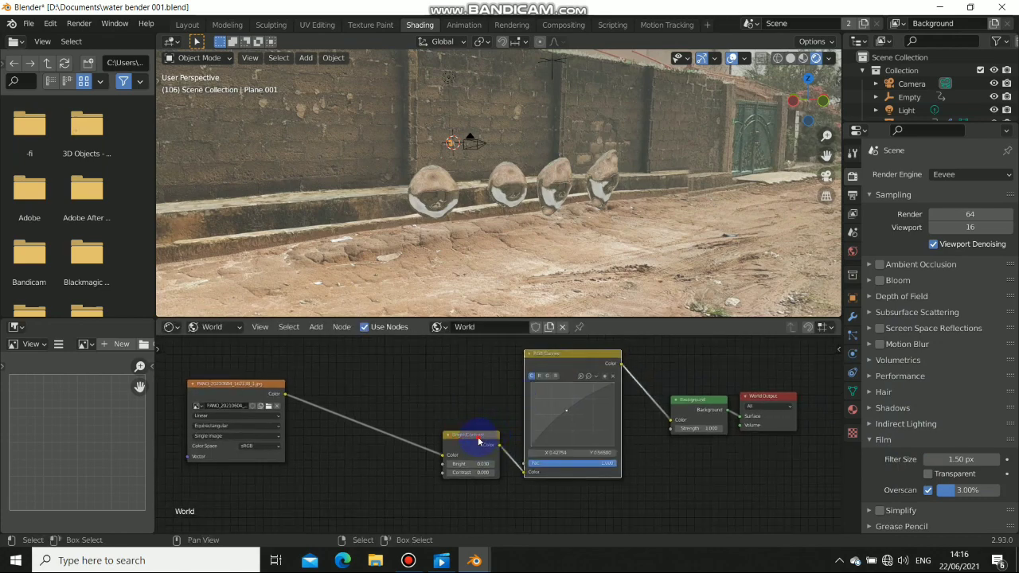
{"action": "left_click_drag", "start_coordinate": [485, 443], "coordinate": [470, 441]}
{"action": "left_click_drag", "start_coordinate": [273, 390], "coordinate": [280, 390]}
{"action": "key", "text": "KP_0"}
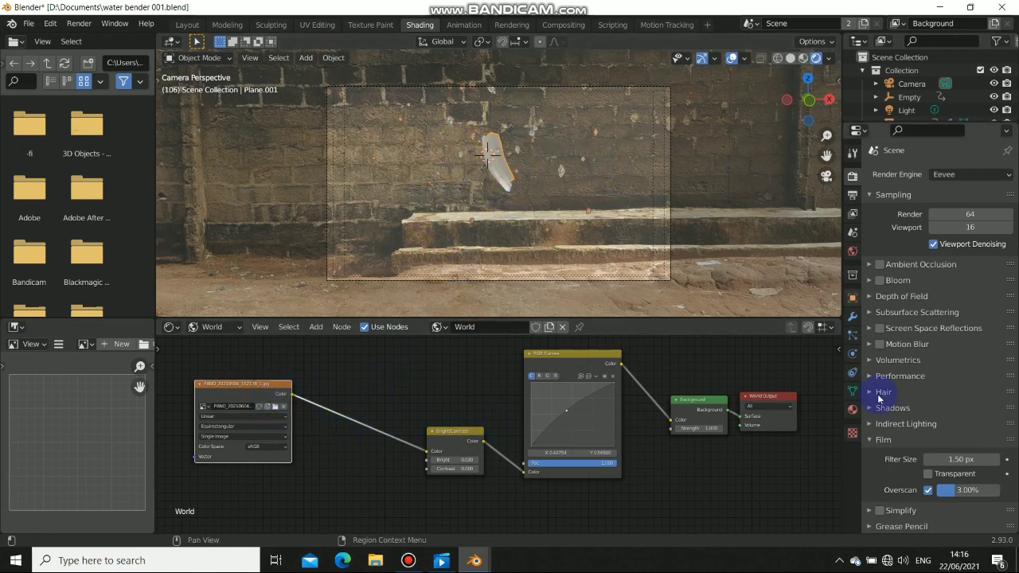
- Toggle the Transparent film option repeatedly to compare the camera backgrounds, and leave it enabled
{"action": "left_click", "coordinate": [927, 475]}
{"action": "left_click", "coordinate": [928, 474]}
{"action": "left_click", "coordinate": [928, 475]}
{"action": "left_click", "coordinate": [928, 474]}
{"action": "left_click", "coordinate": [928, 475]}
{"action": "left_click", "coordinate": [927, 475]}
{"action": "left_click", "coordinate": [927, 475]}
{"action": "scroll", "coordinate": [573, 182], "scroll_direction": "up", "scroll_amount": 5}
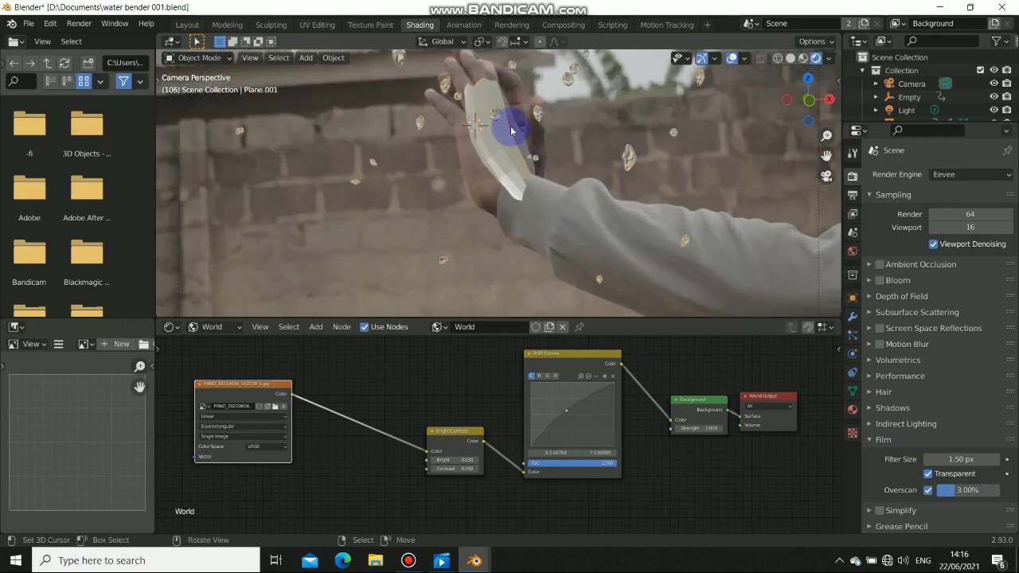
- Return to the camera view in the Layout workspace and scrub the animation to frame 114
{"action": "left_click", "coordinate": [187, 24]}
{"action": "middle_click_drag", "start_coordinate": [411, 235], "coordinate": [471, 252]}
{"action": "key", "text": "KP_0"}
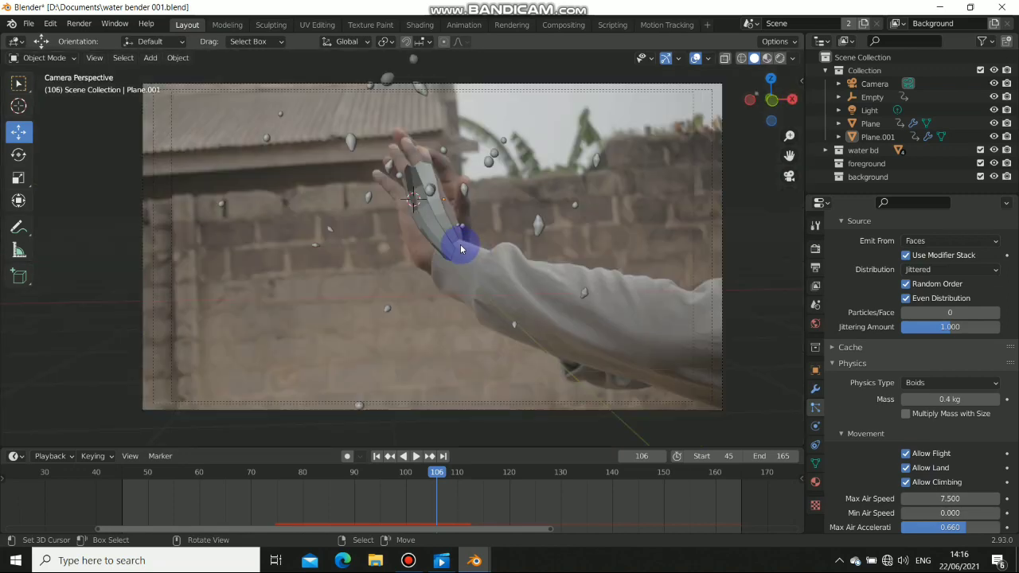
{"action": "left_click_drag", "start_coordinate": [444, 483], "coordinate": [478, 494]}
{"action": "left_click", "coordinate": [406, 493]}
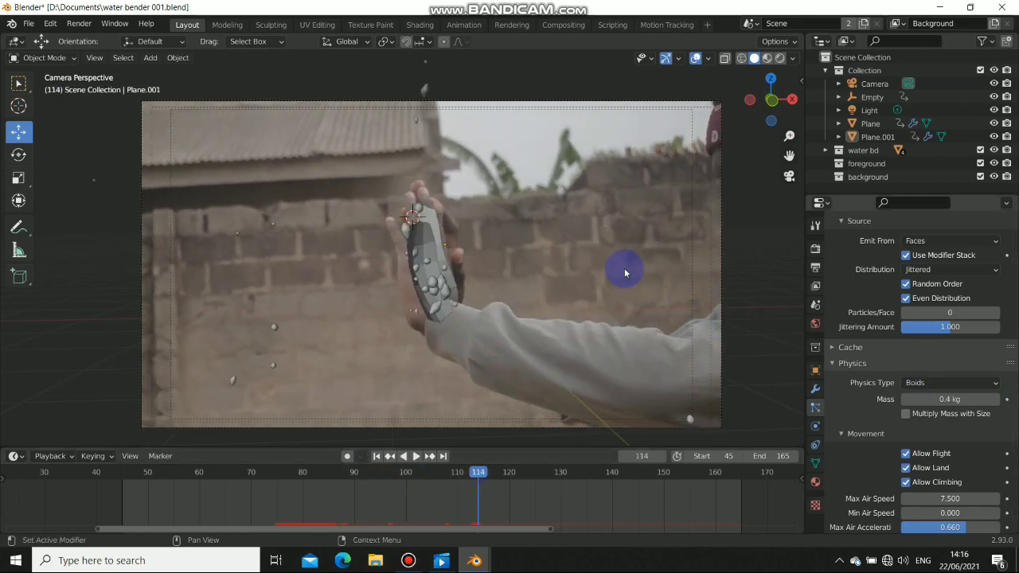
- Play the hand particle animation from the start and return to frame 45
{"action": "left_click", "coordinate": [381, 459]}
{"action": "left_click", "coordinate": [416, 457]}
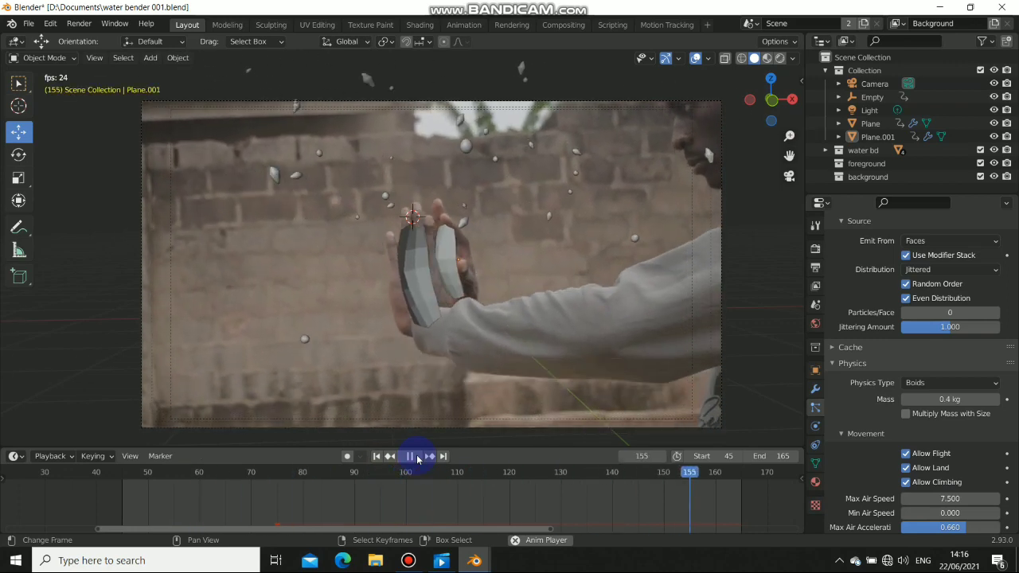
{"action": "left_click", "coordinate": [410, 457]}
{"action": "left_click", "coordinate": [383, 457]}
{"action": "left_click", "coordinate": [422, 333]}
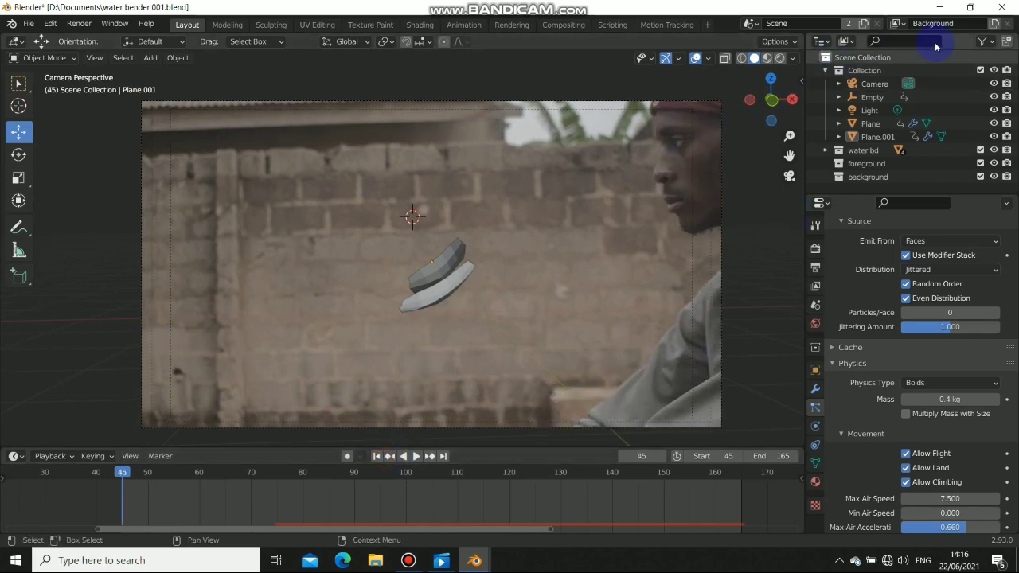
- Review the hand plane's emission, physics and Boids movement settings
{"action": "scroll", "coordinate": [924, 311], "scroll_direction": "up", "scroll_amount": 4}
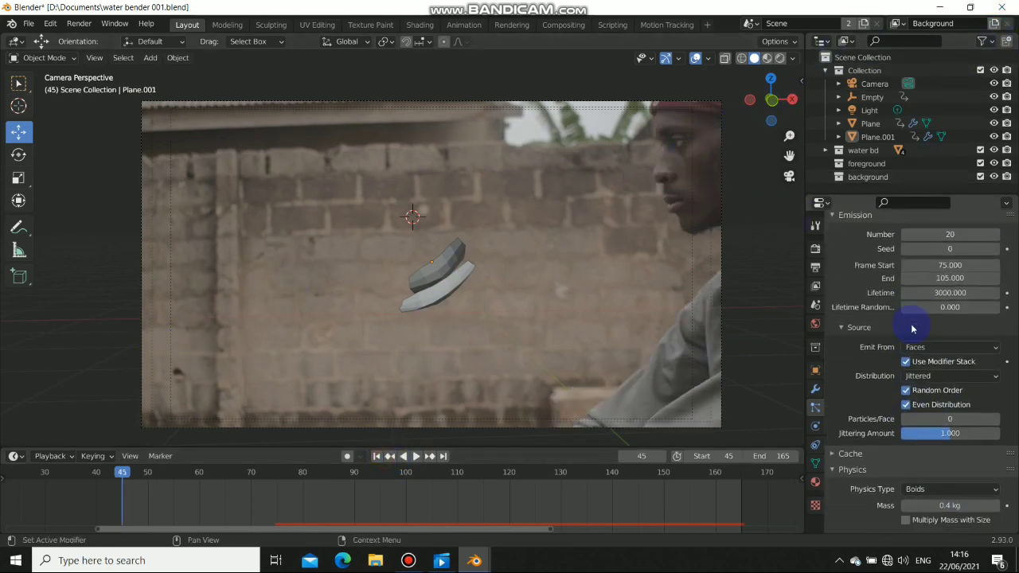
{"action": "scroll", "coordinate": [907, 334], "scroll_direction": "down", "scroll_amount": 5}
{"action": "scroll", "coordinate": [882, 350], "scroll_direction": "down", "scroll_amount": 6}
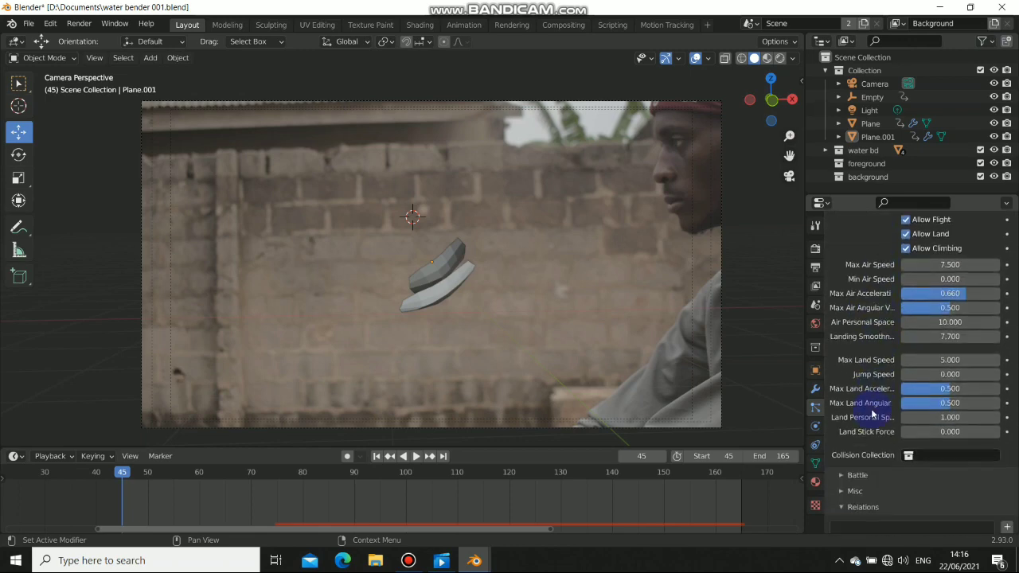
{"action": "scroll", "coordinate": [876, 406], "scroll_direction": "up", "scroll_amount": 5}
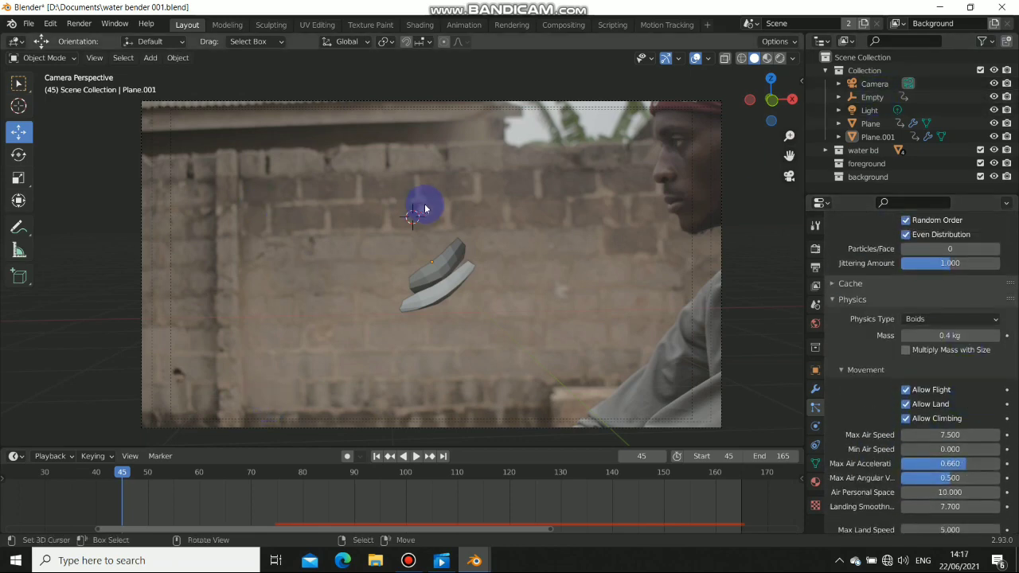
- Select the two hand planes in turn and clear the selection
{"action": "left_click", "coordinate": [448, 250]}
{"action": "left_click", "coordinate": [457, 296]}
{"action": "left_click", "coordinate": [489, 296]}
{"action": "left_click", "coordinate": [420, 278]}
{"action": "left_click", "coordinate": [303, 425]}
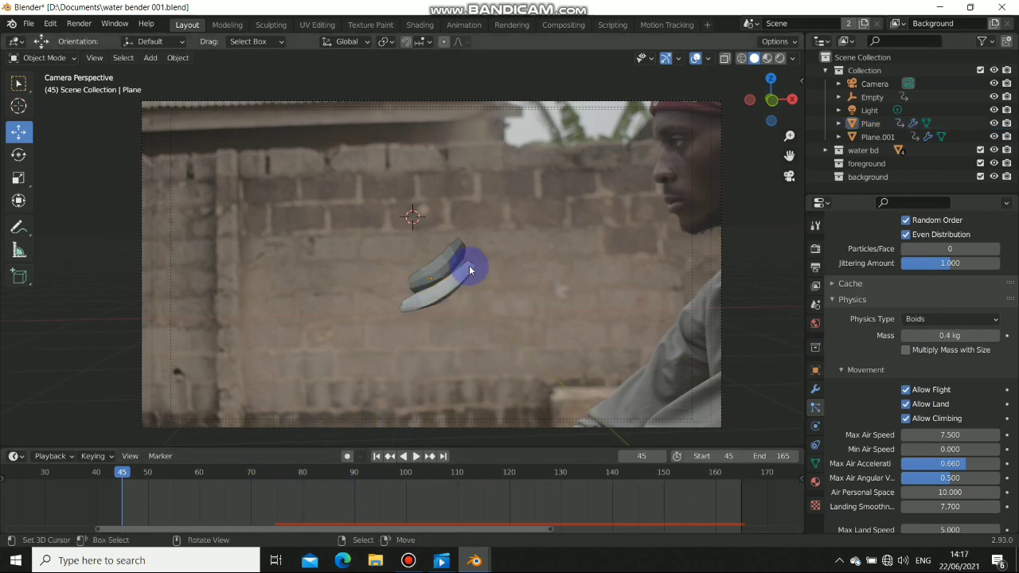
- Leave the camera view and select the empty above the water-drop meshes
{"action": "scroll", "coordinate": [446, 273], "scroll_direction": "down", "scroll_amount": 4}
{"action": "middle_click_drag", "start_coordinate": [425, 276], "coordinate": [438, 239]}
{"action": "left_click", "coordinate": [582, 278]}
{"action": "left_click", "coordinate": [448, 191]}
{"action": "middle_click_drag", "start_coordinate": [448, 191], "coordinate": [583, 230]}
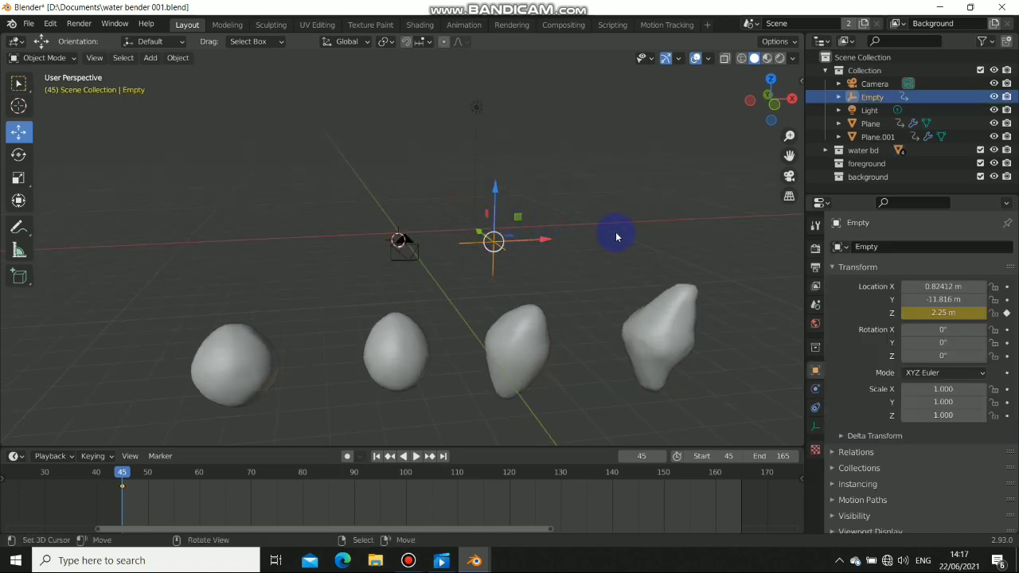
- Replace the single keyframe on the empty's Z location at frame 45
{"action": "key", "text": "n"}
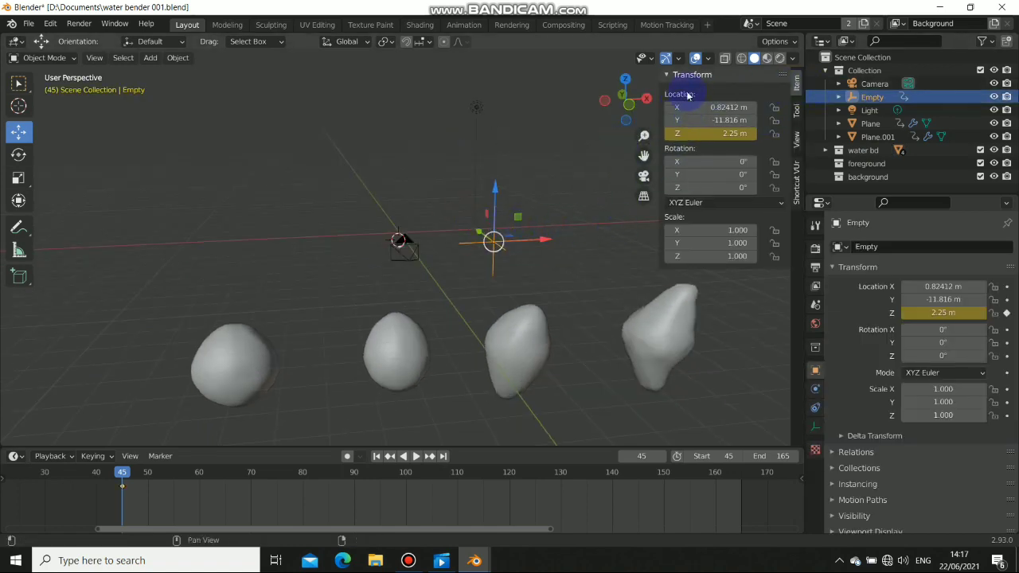
{"action": "right_click", "coordinate": [719, 133]}
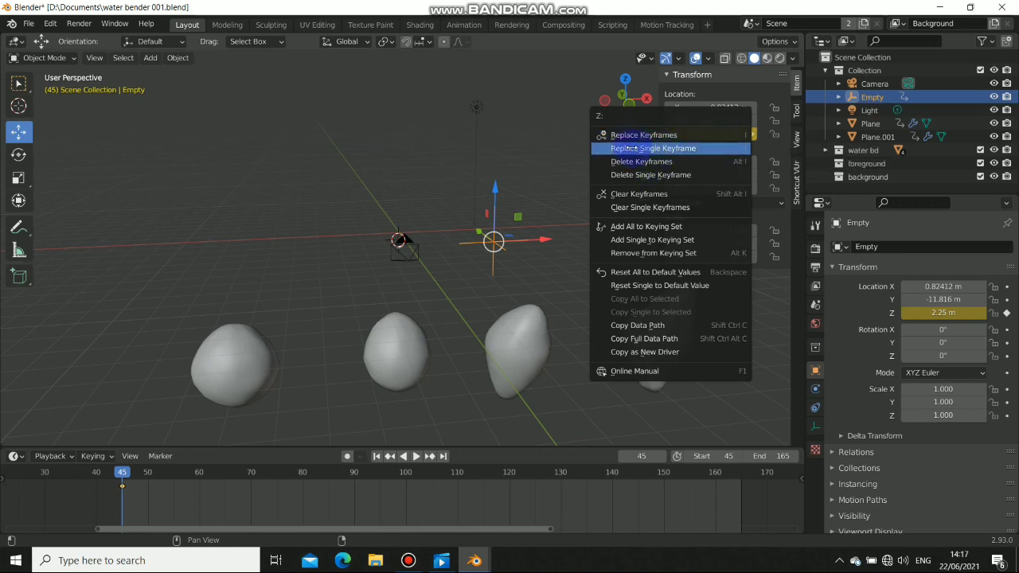
{"action": "left_click", "coordinate": [686, 149]}
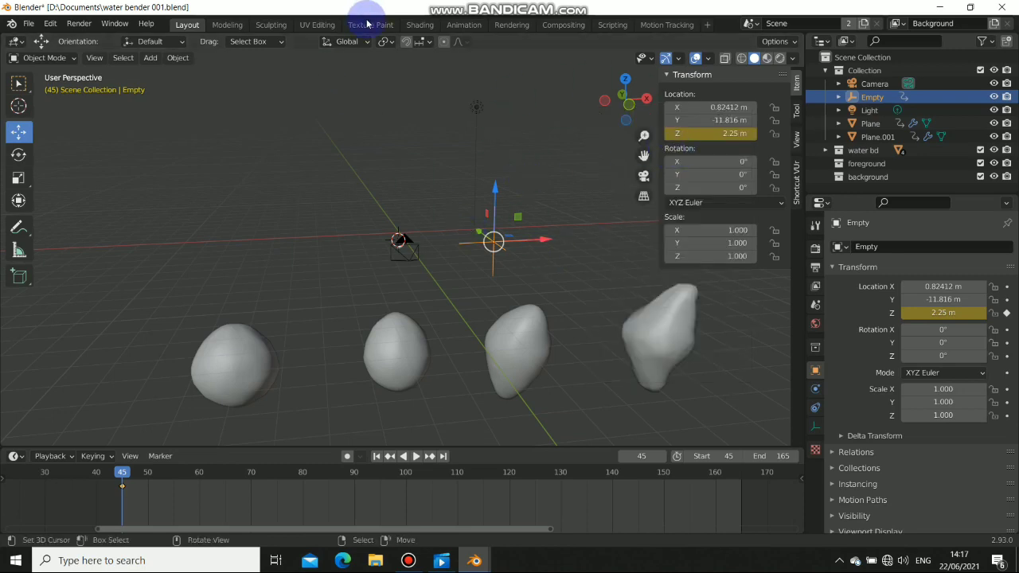
- Examine the Generator modifier on the empty's Z Location curve in the Animation workspace
{"action": "left_click", "coordinate": [462, 25]}
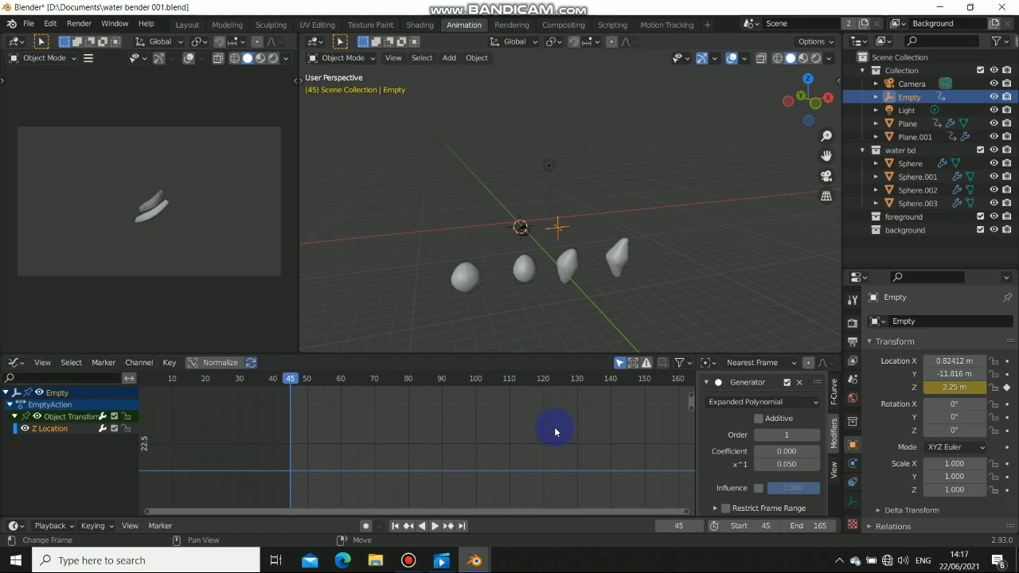
{"action": "key", "text": "n"}
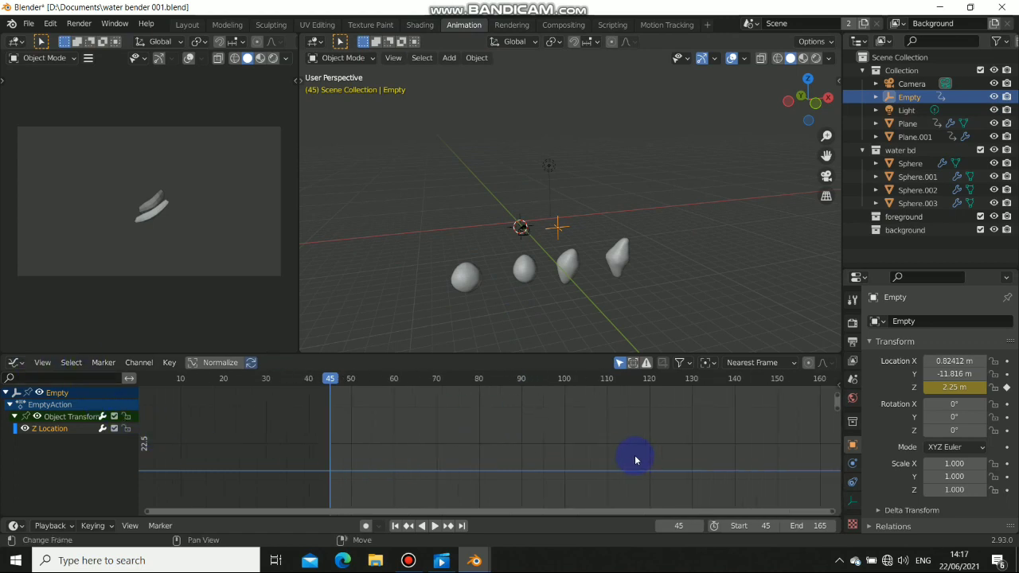
{"action": "key", "text": "n"}
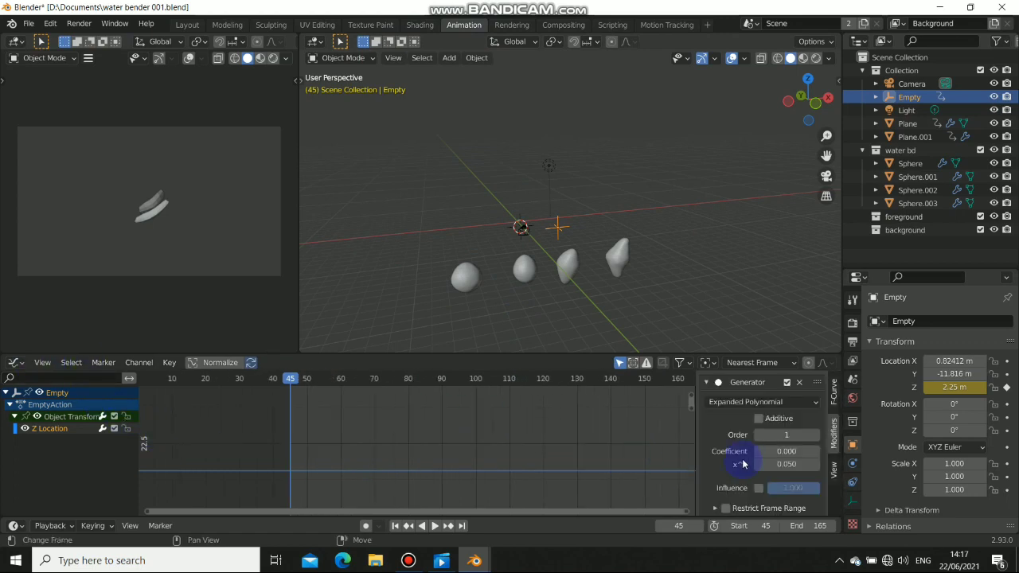
{"action": "left_click", "coordinate": [760, 363]}
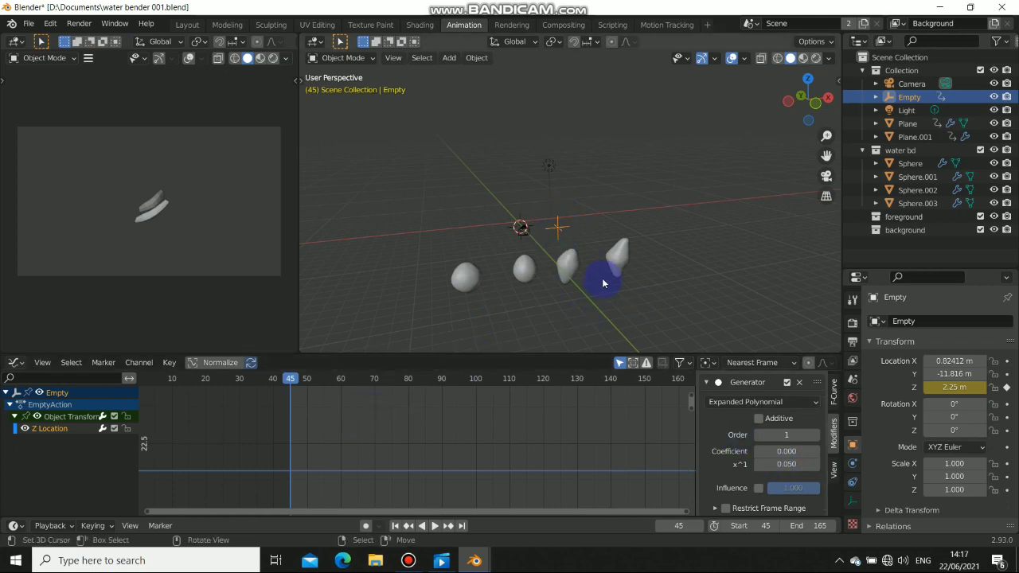
- Inspect the empty and the water-drop meshes up close, and return to the Layout workspace
{"action": "scroll", "coordinate": [602, 276], "scroll_direction": "up", "scroll_amount": 6}
{"action": "middle_click_drag", "start_coordinate": [597, 289], "coordinate": [483, 198]}
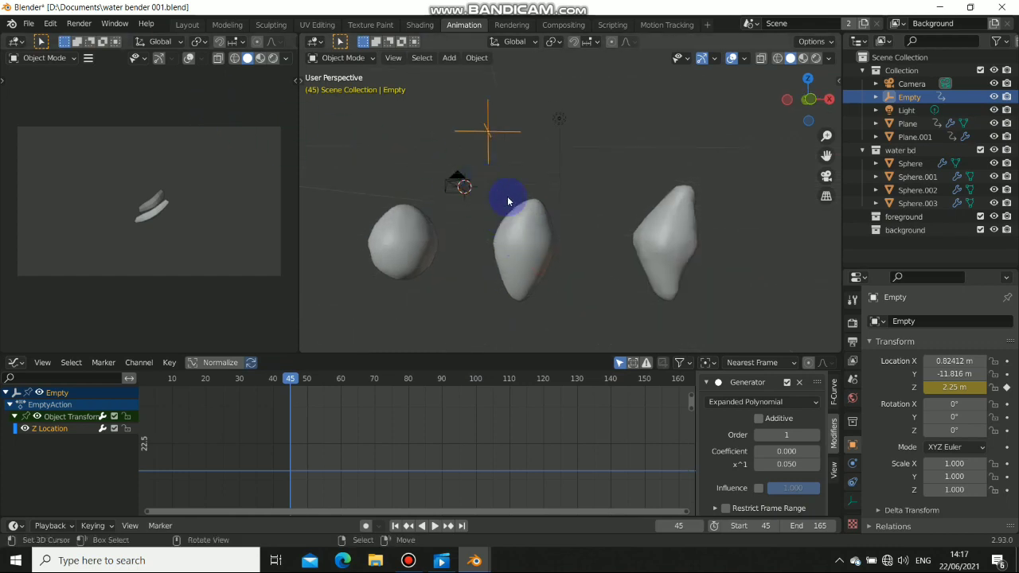
{"action": "left_click", "coordinate": [190, 24]}
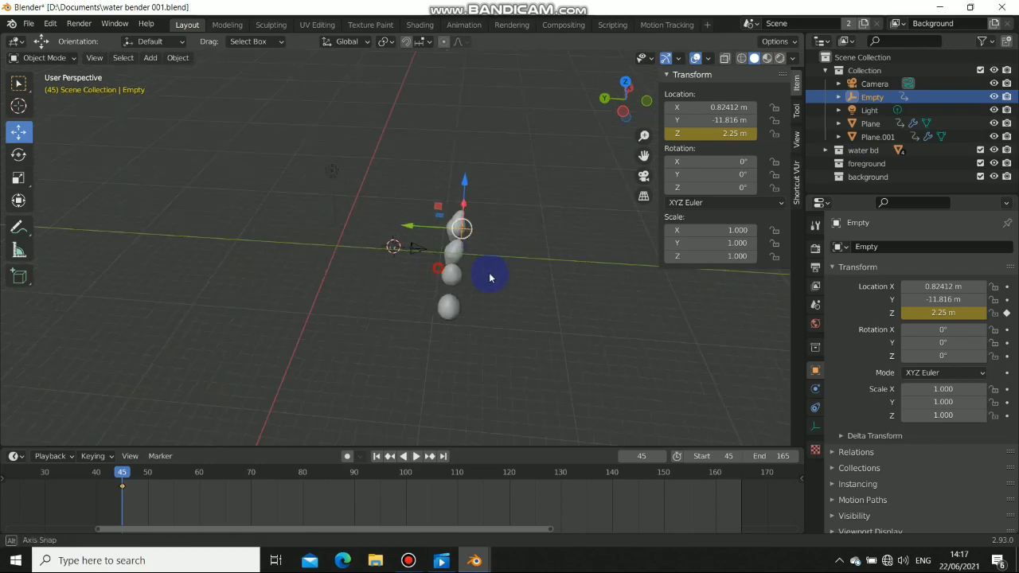